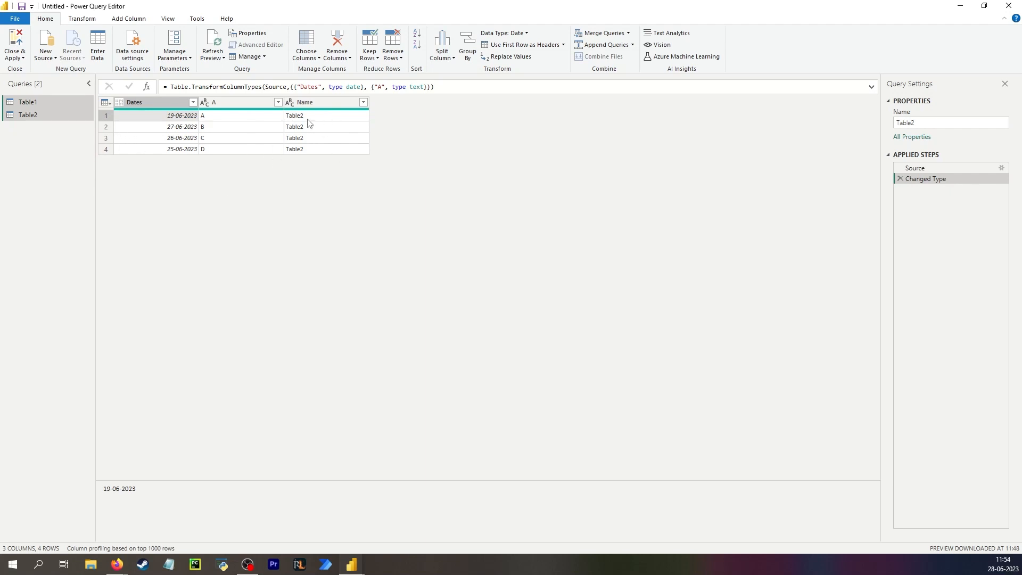
- Add a new blank query, Query1, from the Queries pane
right_click(37, 137)
mouse_move(77, 157)
click(168, 230)
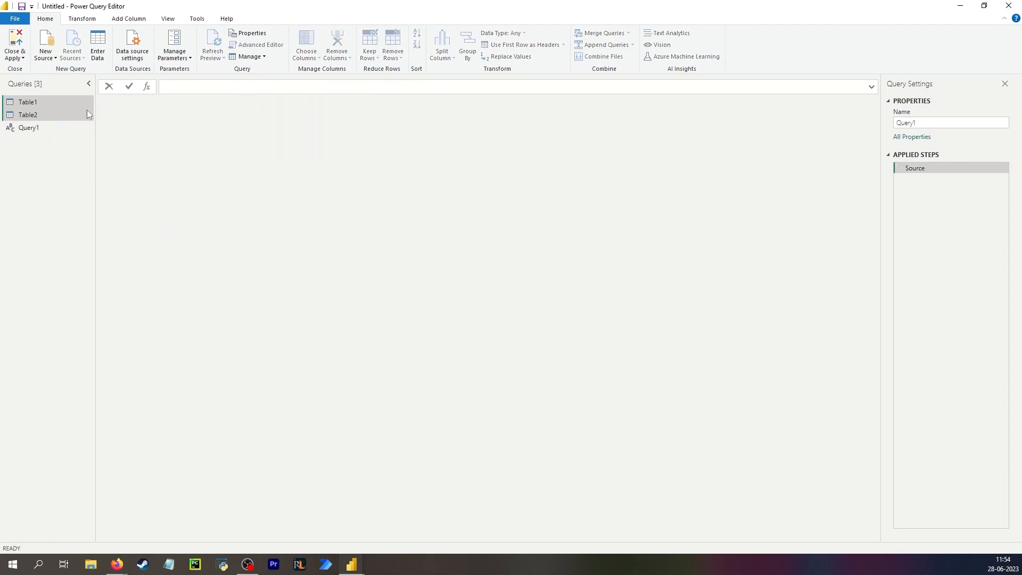
- Preview the Table2 and Table1 data, then select Query1
click(56, 116)
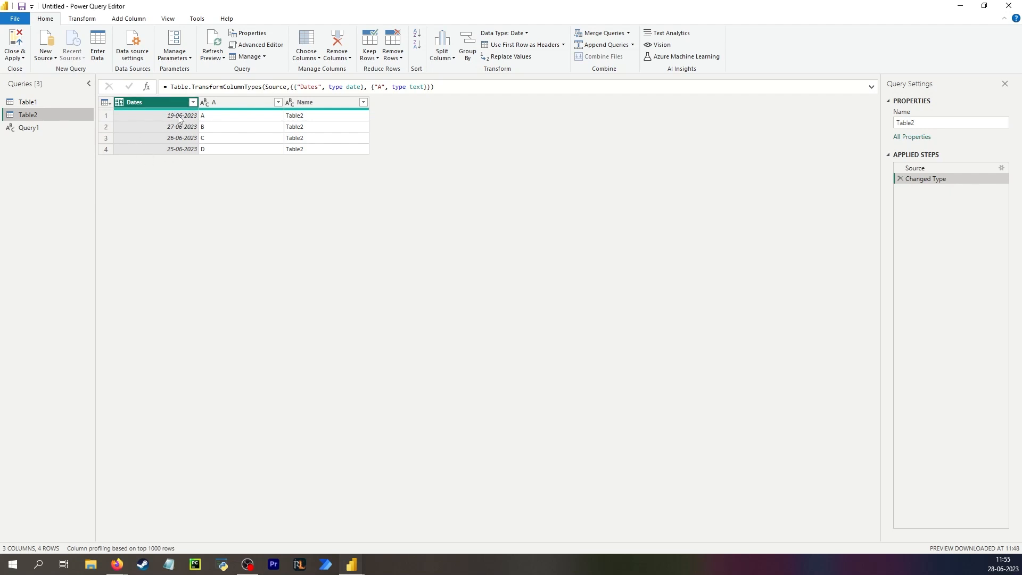
click(48, 102)
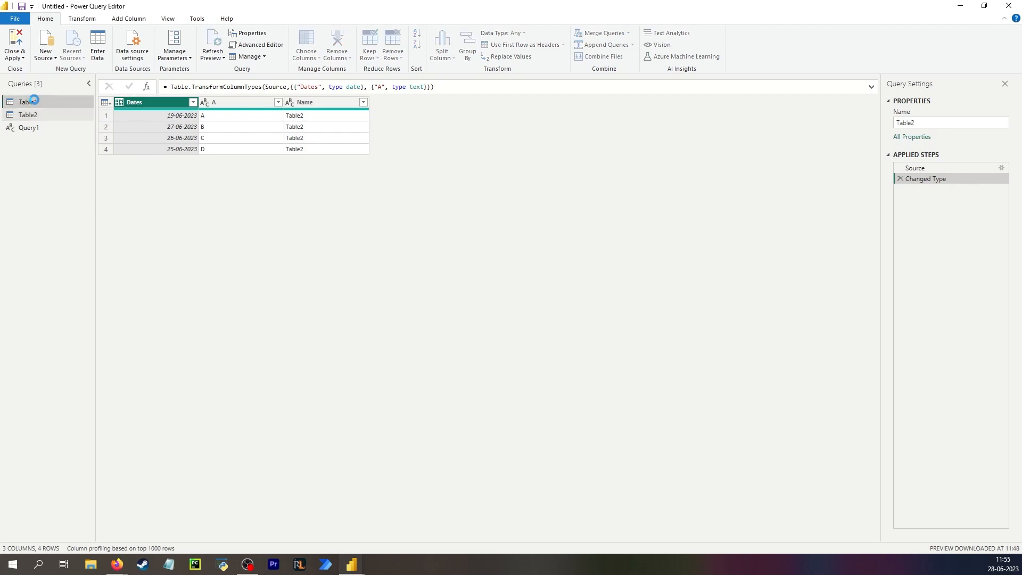
click(152, 126)
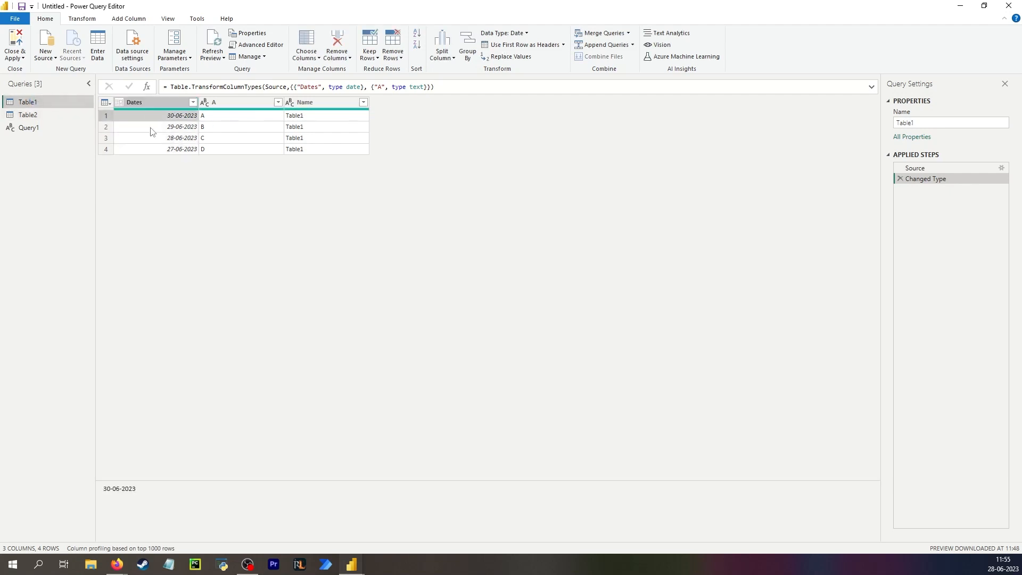
click(37, 129)
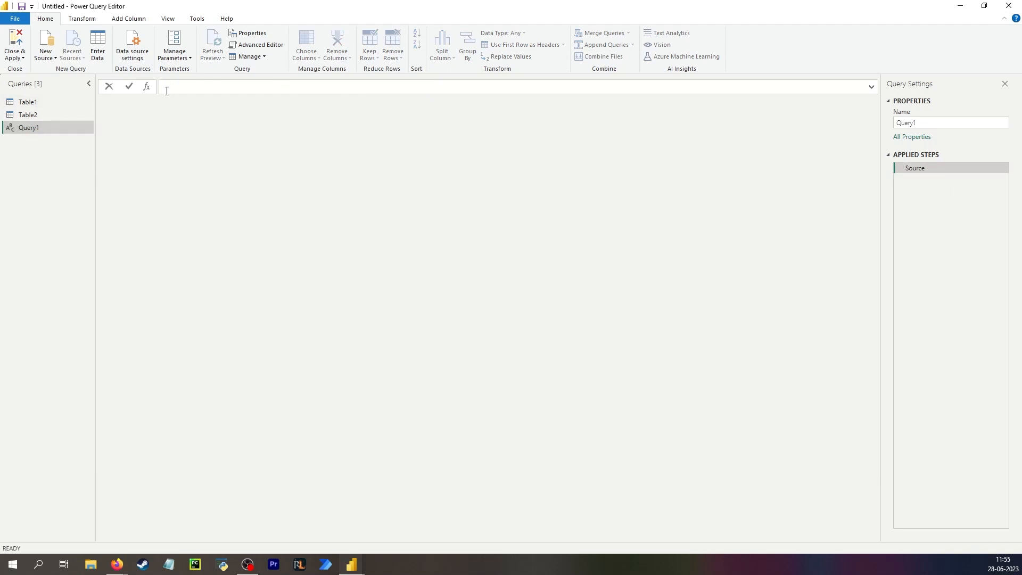
- Set Query1's formula to = DateTime.LocalNow()
click(167, 91)
text(=local)
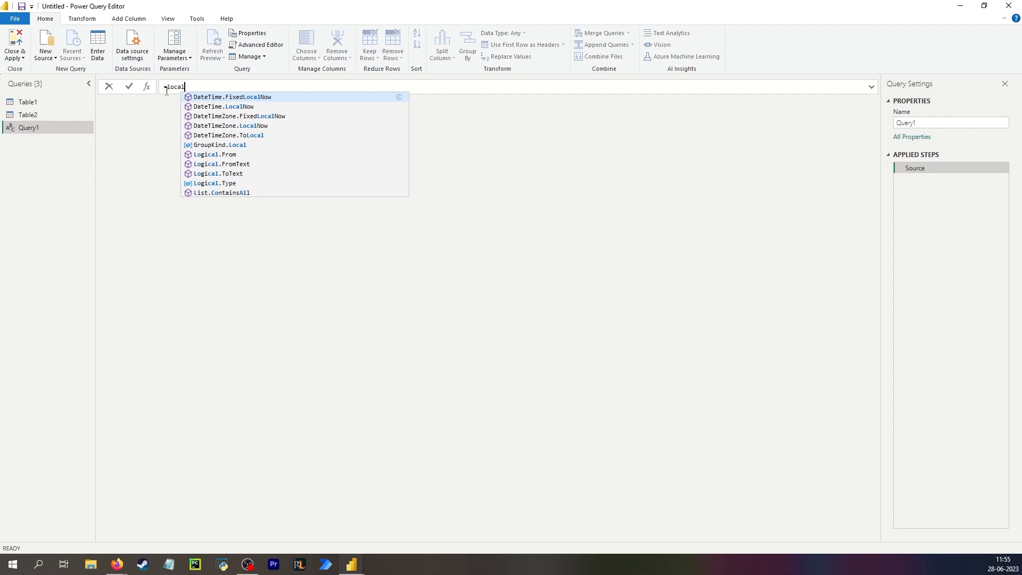
key(Down)
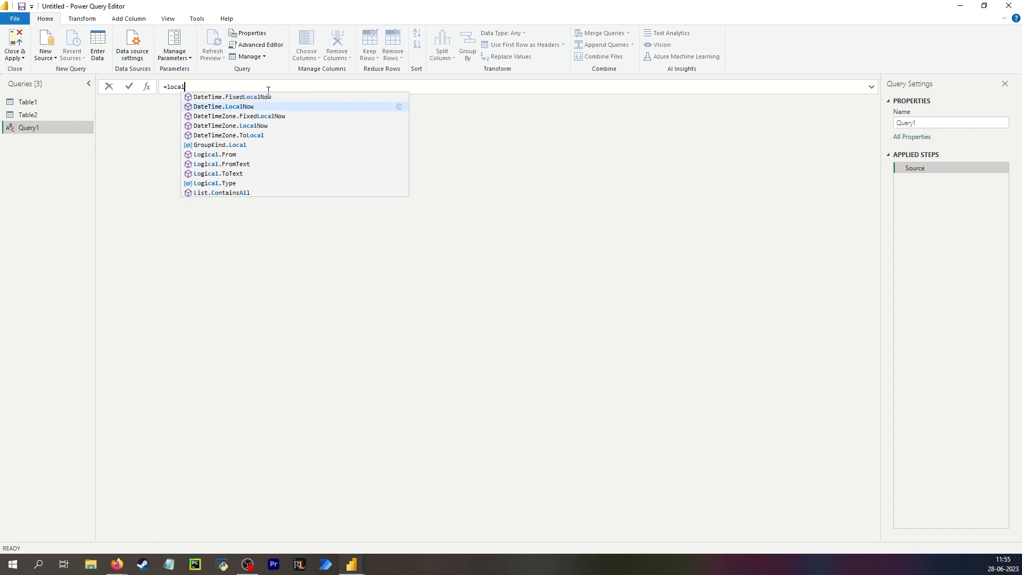
key(Tab)
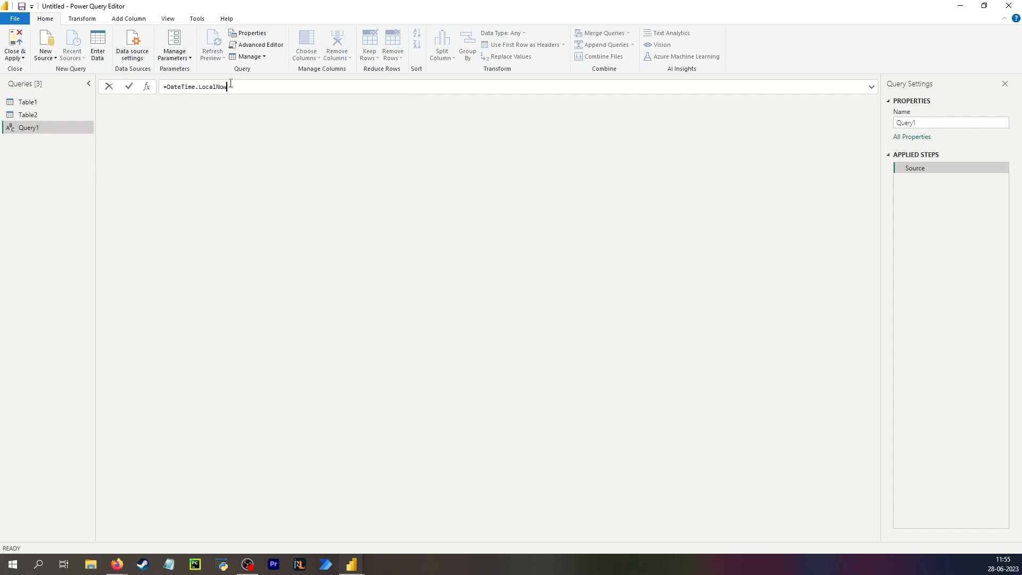
key(Return)
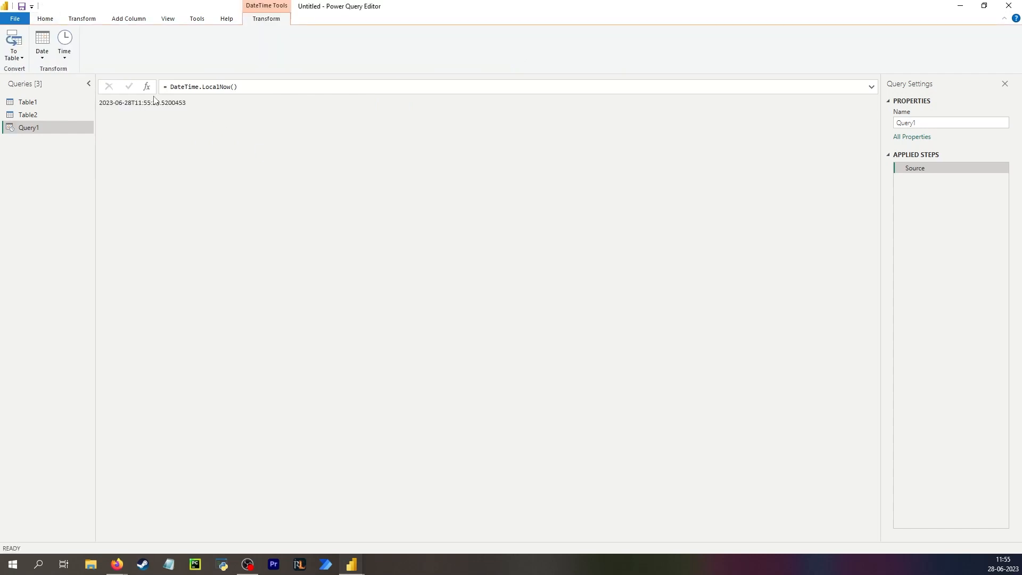
- Wrap the formula in Date.From so Query1 returns today's date, 28-06-2023
click(170, 89)
text(datef)
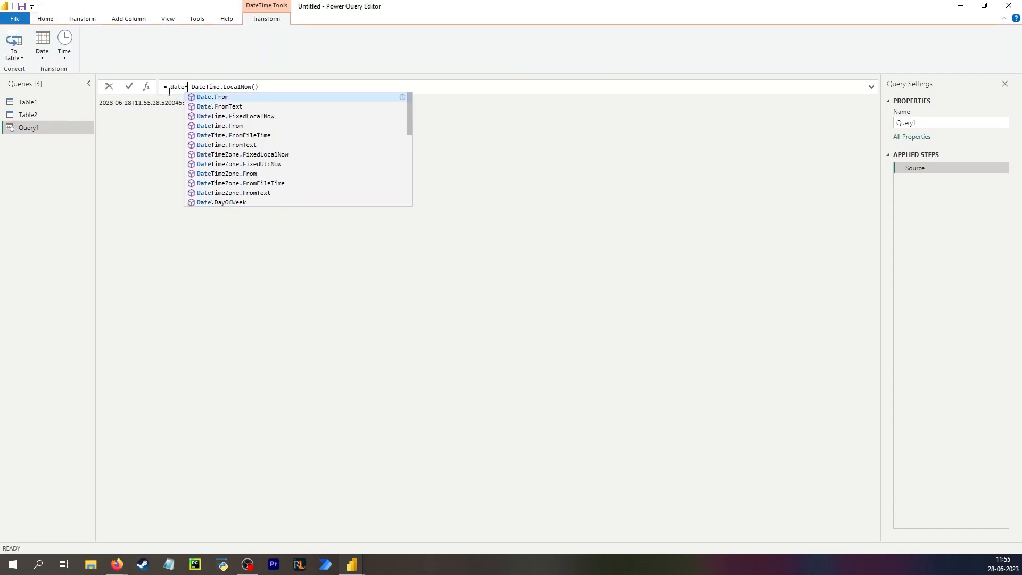
key(Tab)
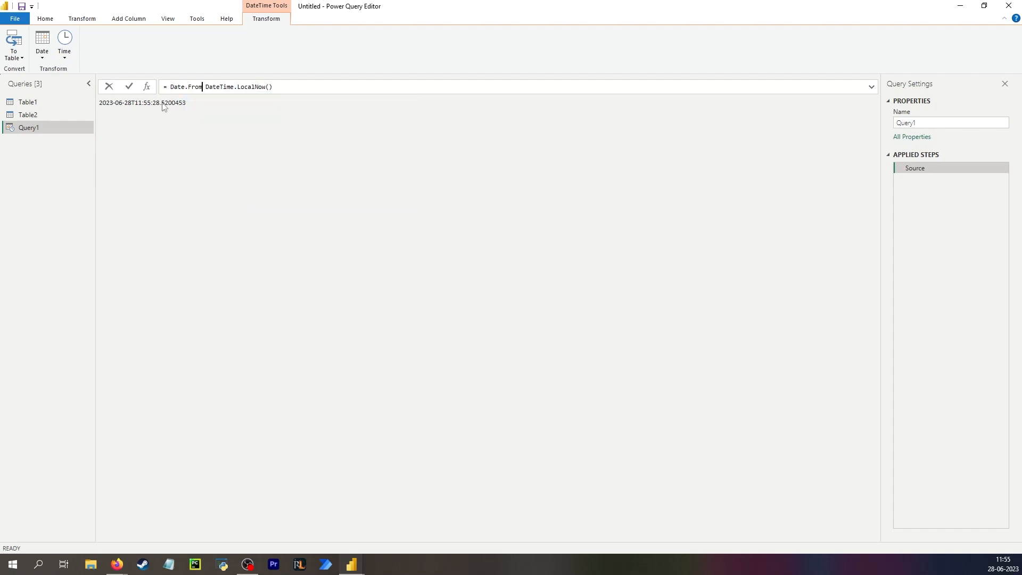
text(()
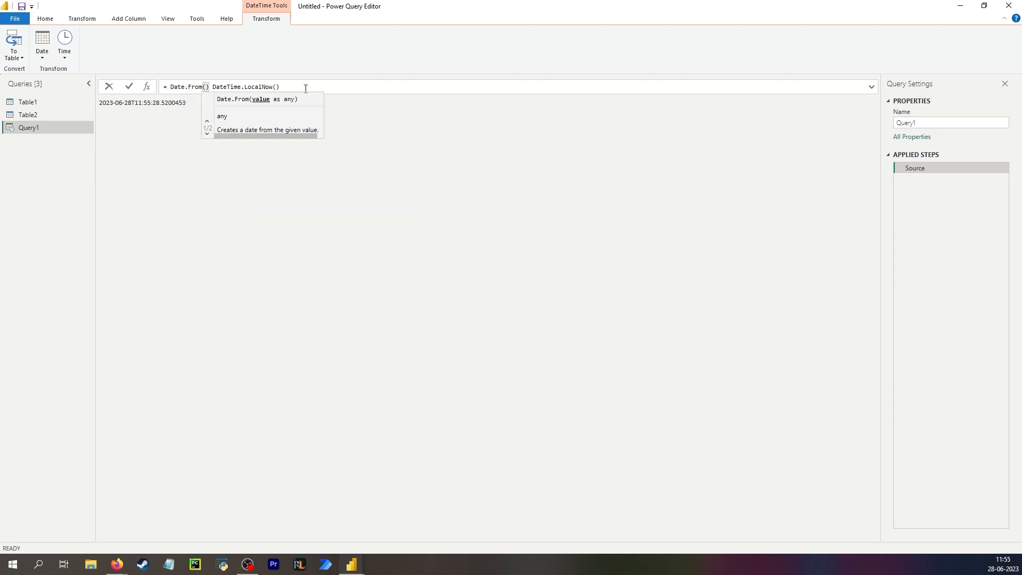
key(Delete)
click(302, 88)
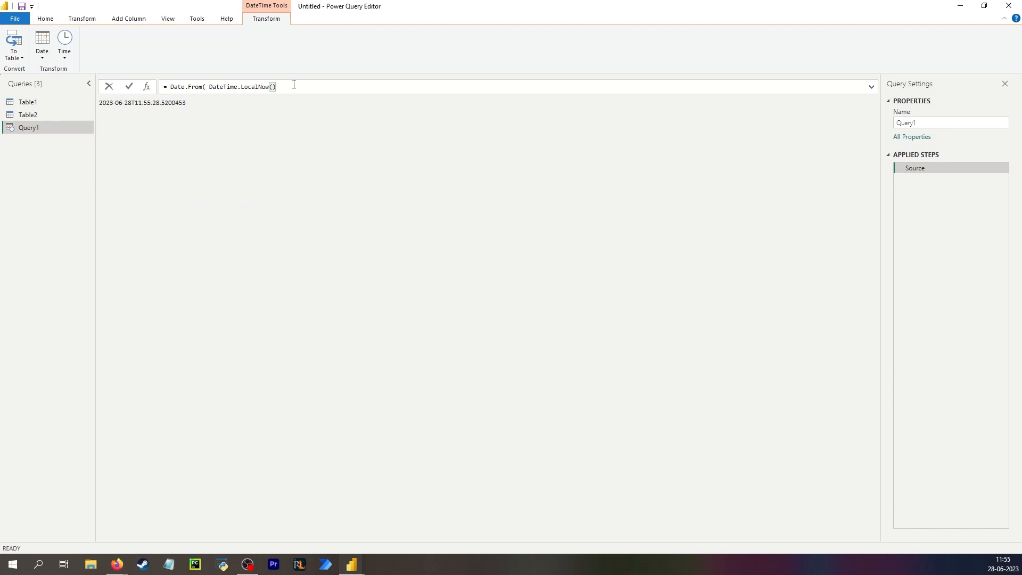
text())
key(Return)
click(147, 86)
- Enter = Table.Combine({Table1, Table2}) to append both tables into eight rows
text(Tab)
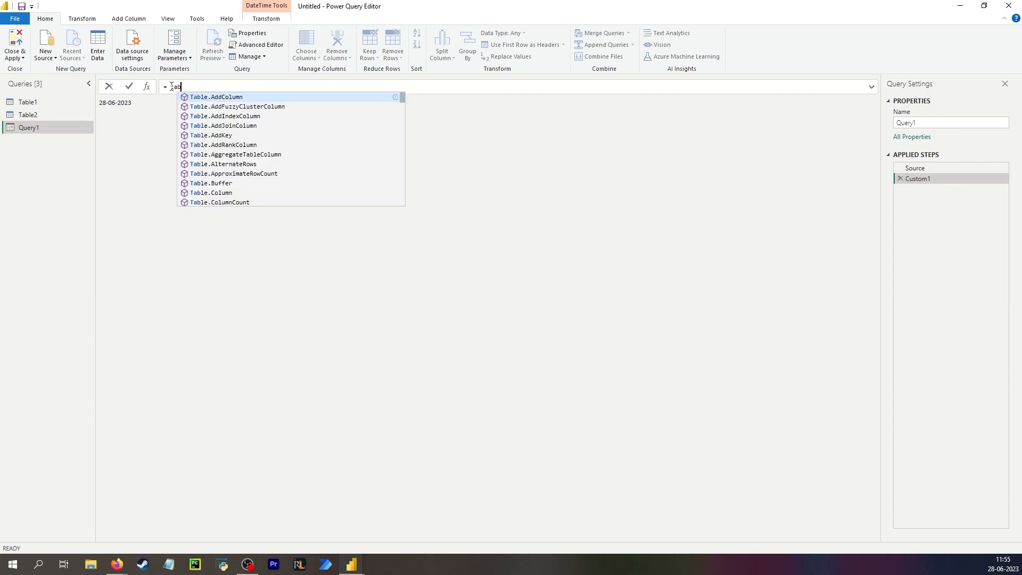
text(le.Combine)
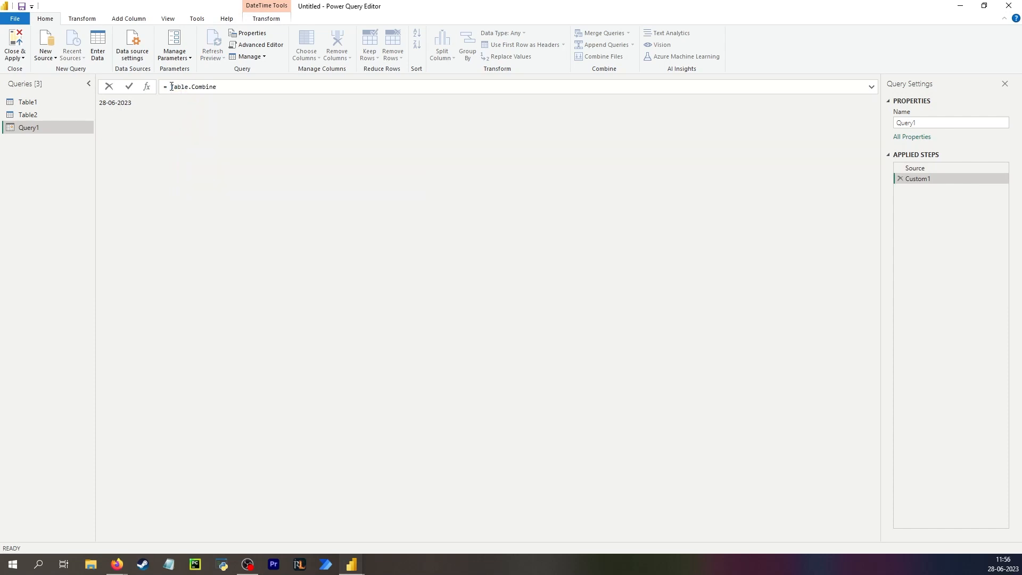
text(({Table1, Talbe)
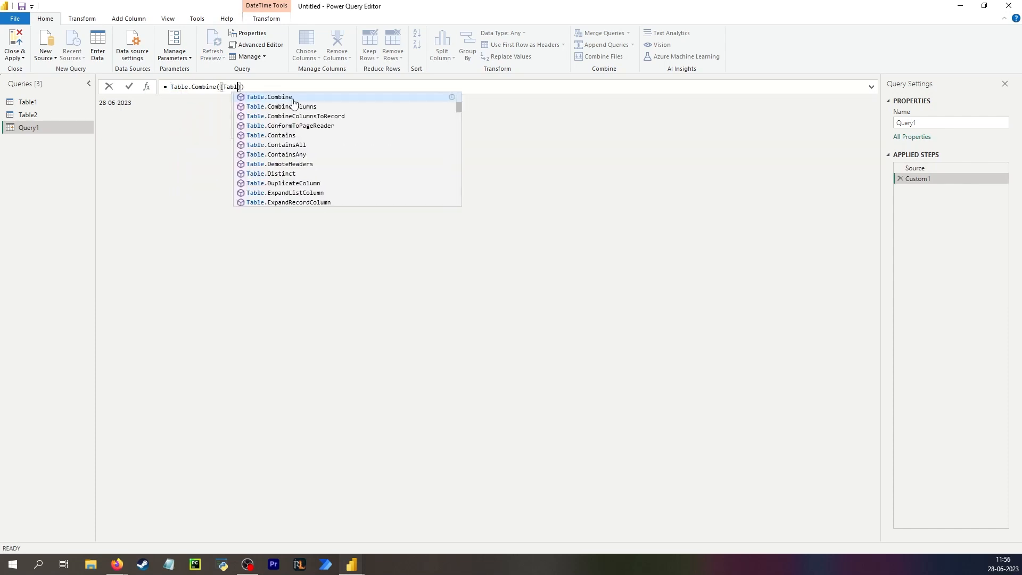
key(BackSpace)
key(BackSpace)
key(BackSpace)
text(ble2)
key(Return)
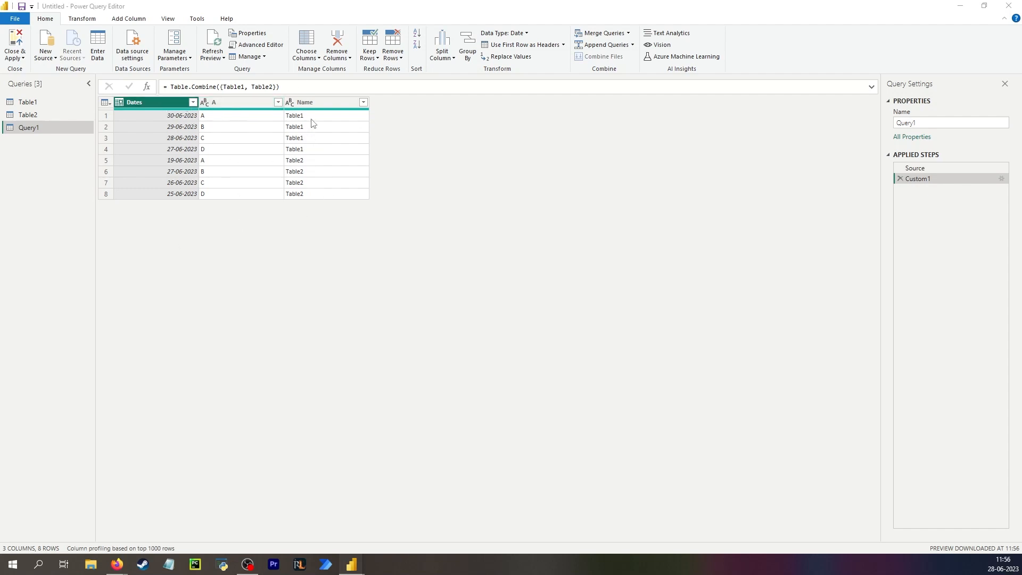
click(316, 105)
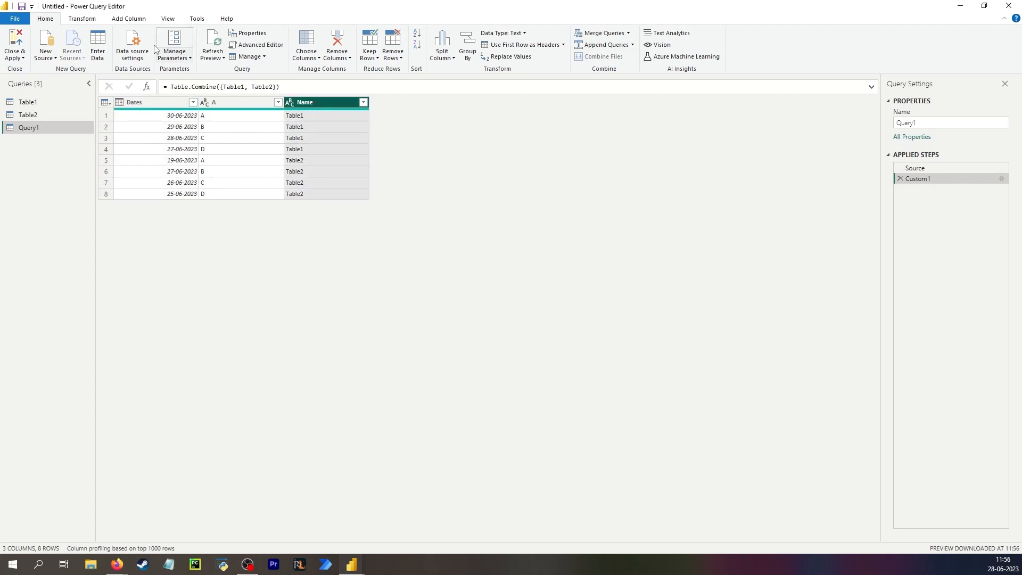
- Group by Name using the All Rows operation into a new column named All
click(89, 19)
click(20, 46)
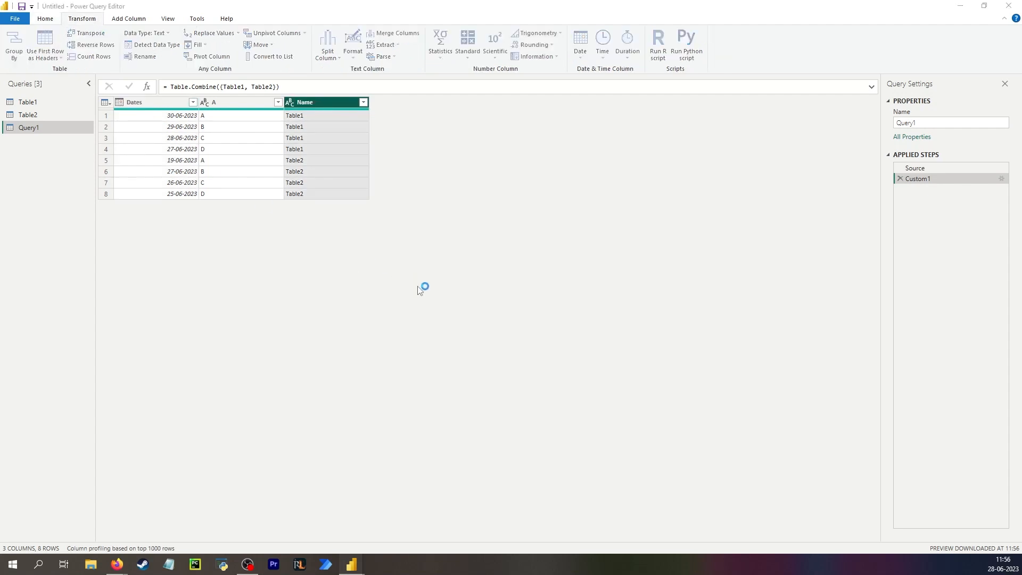
click(481, 307)
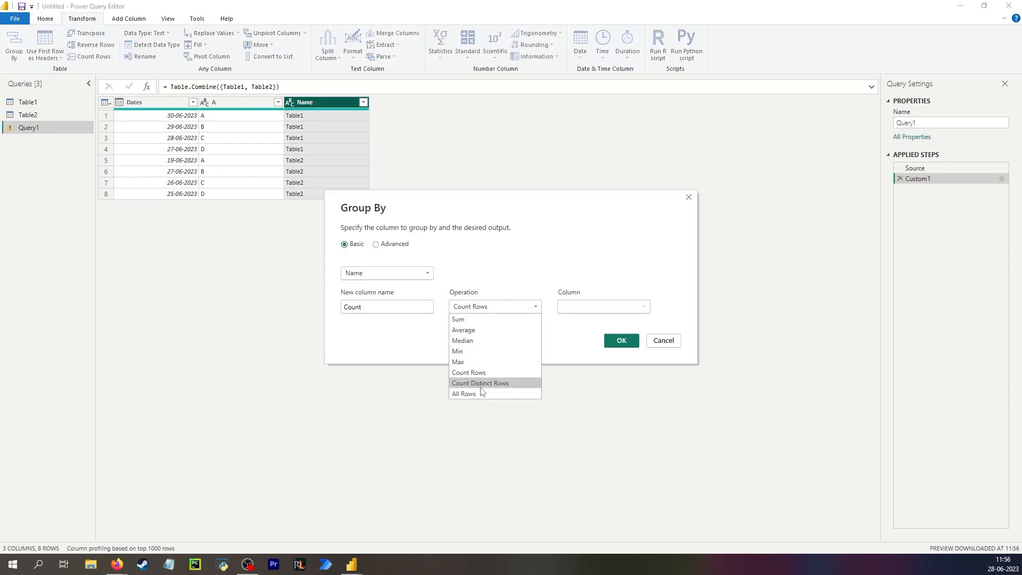
click(479, 393)
double_click(406, 305)
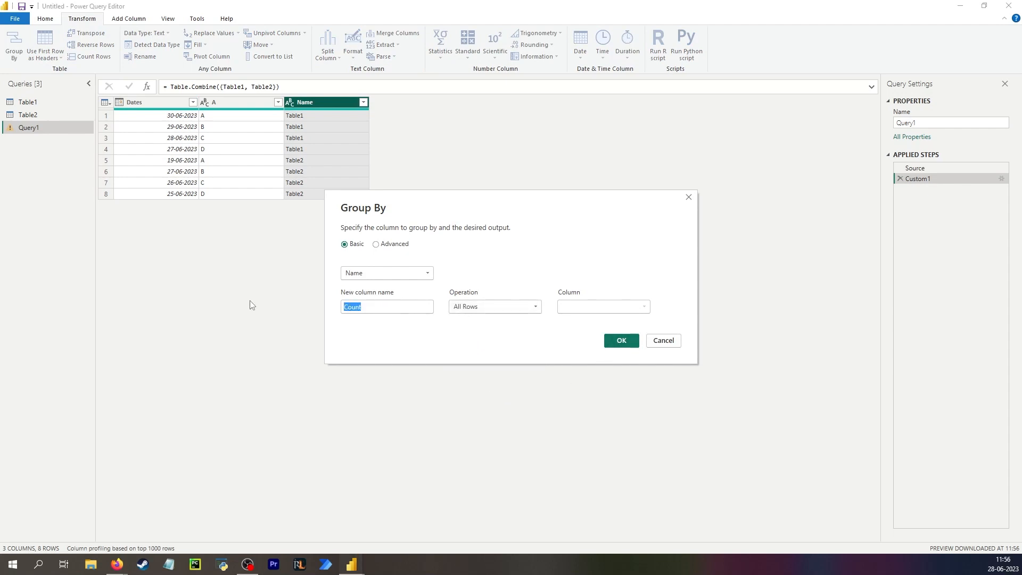
text(All)
click(615, 341)
click(234, 115)
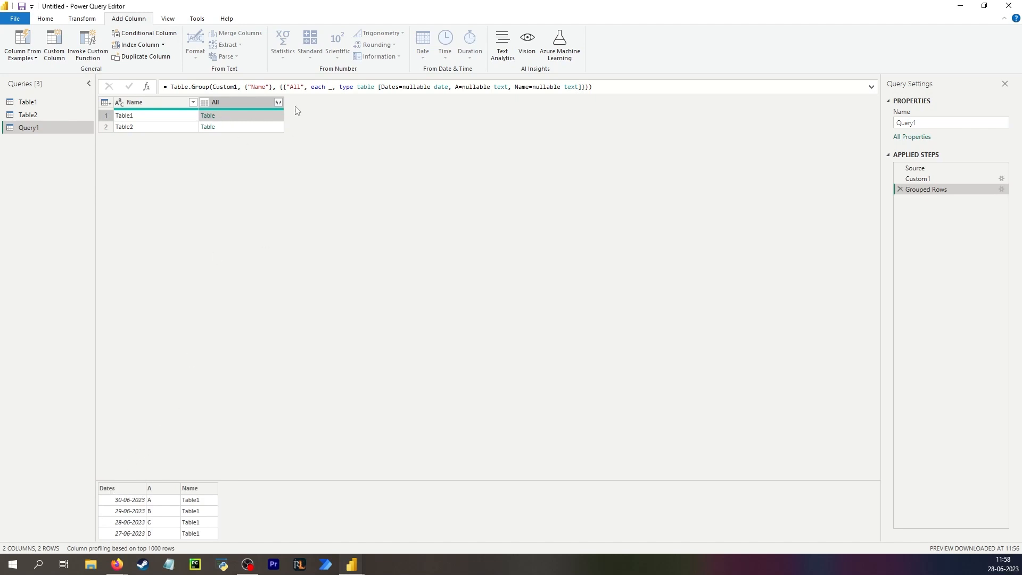
- Begin a custom column named 'Filtered on today', then cancel it
click(64, 51)
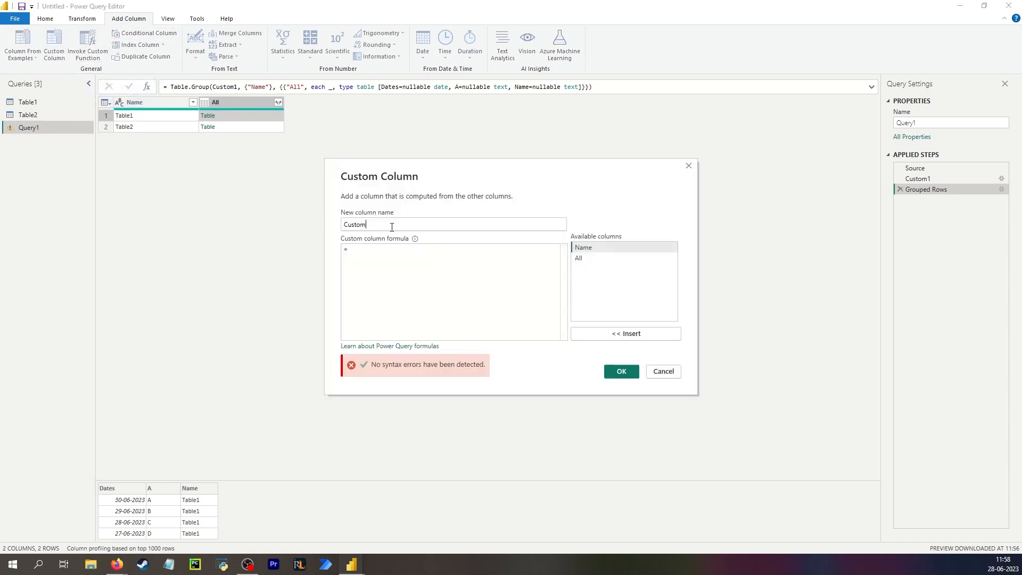
text(Filtered on today)
click(382, 260)
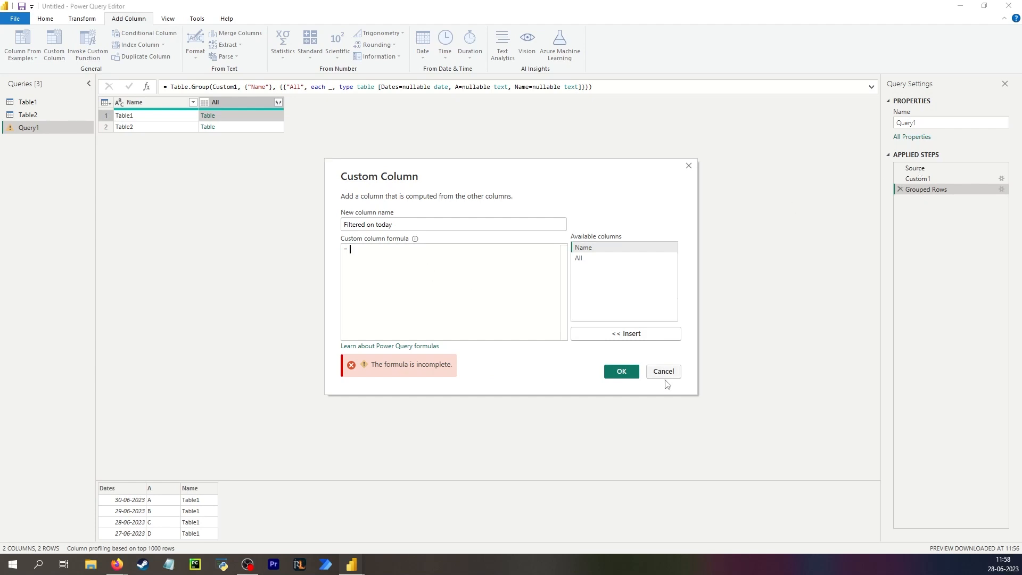
click(565, 302)
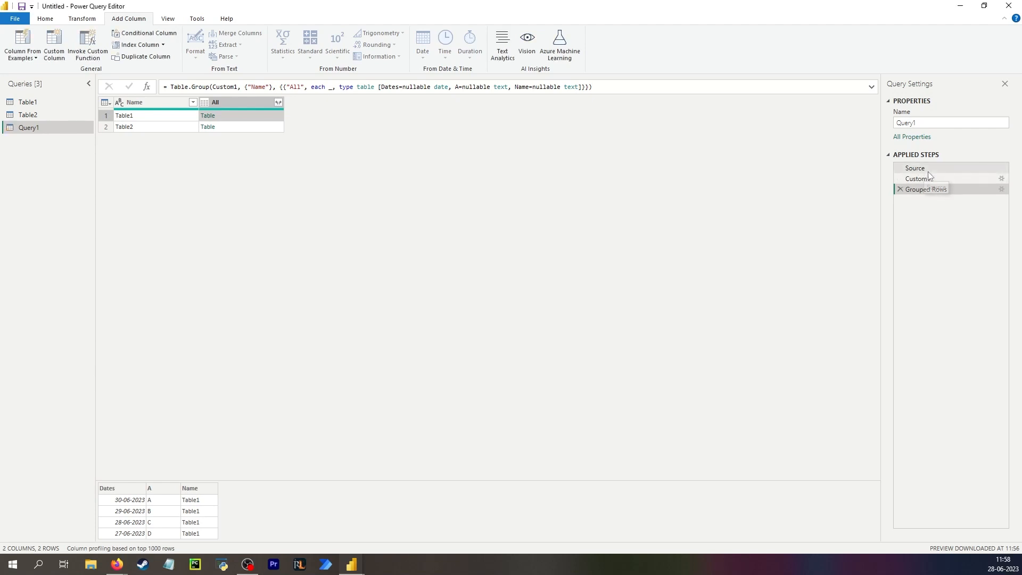
- In the Advanced Editor, rename the Source step to TodaysDate
click(923, 170)
click(50, 23)
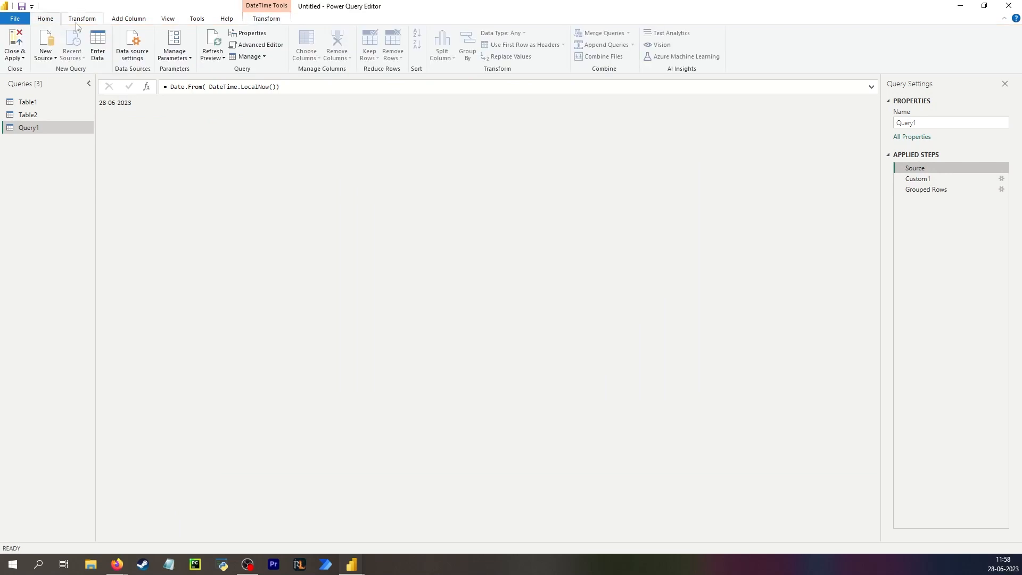
click(77, 24)
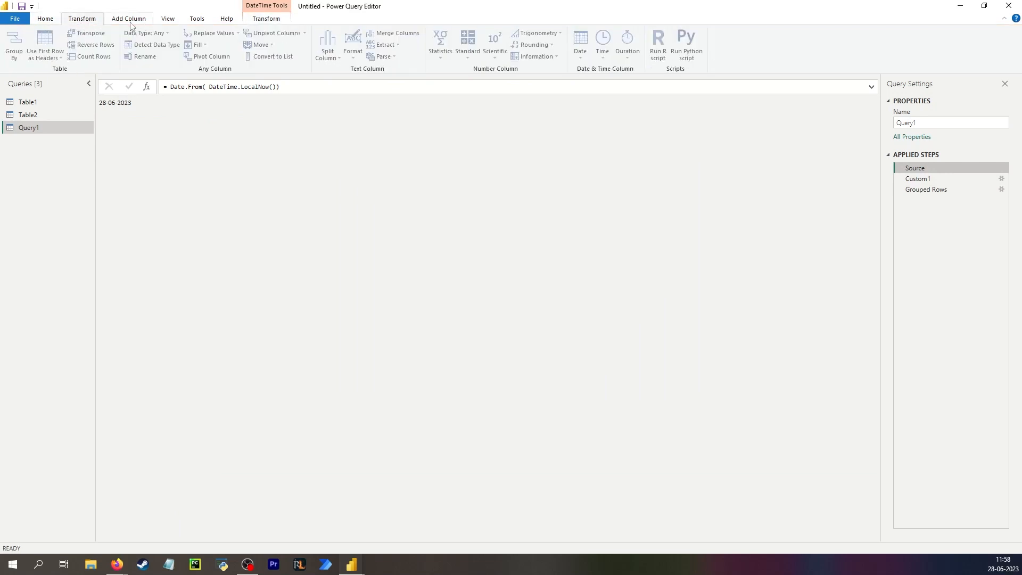
click(131, 24)
click(46, 19)
click(255, 45)
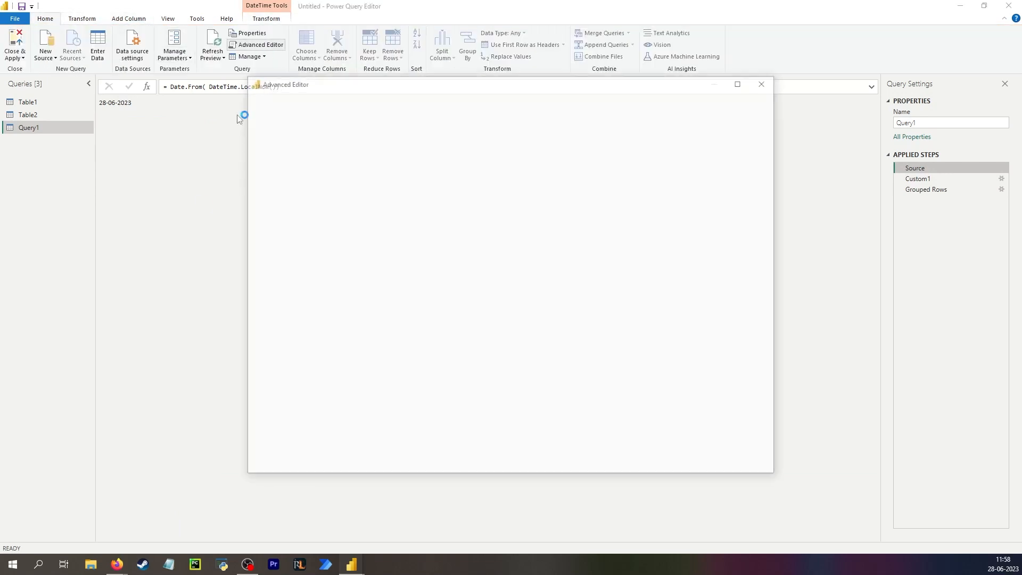
double_click(290, 145)
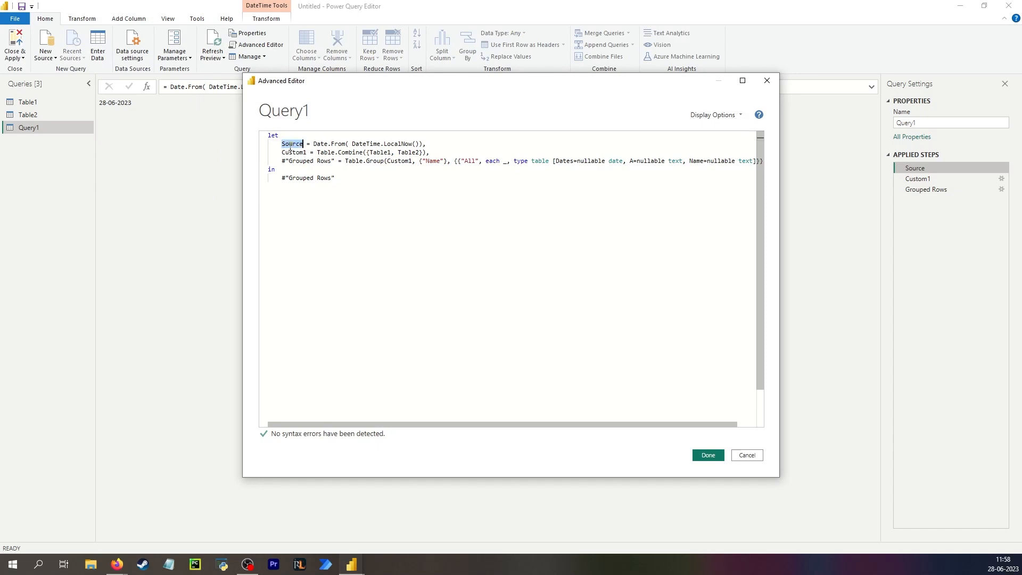
text(TodaysDate)
click(708, 455)
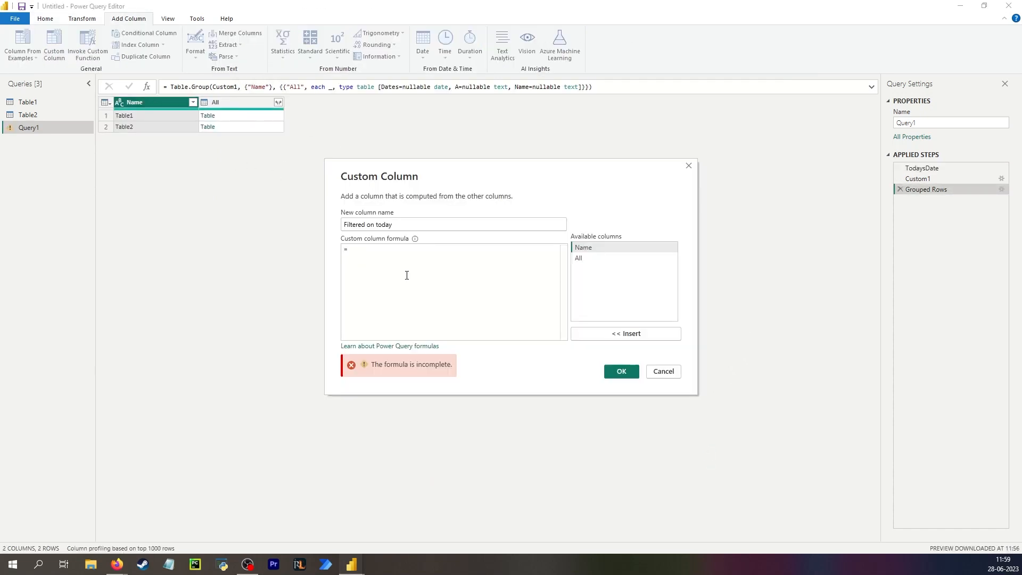
- Define the column as List.Select([All][Dates], each _ <= TodaysDate) and preview the results
text(List)
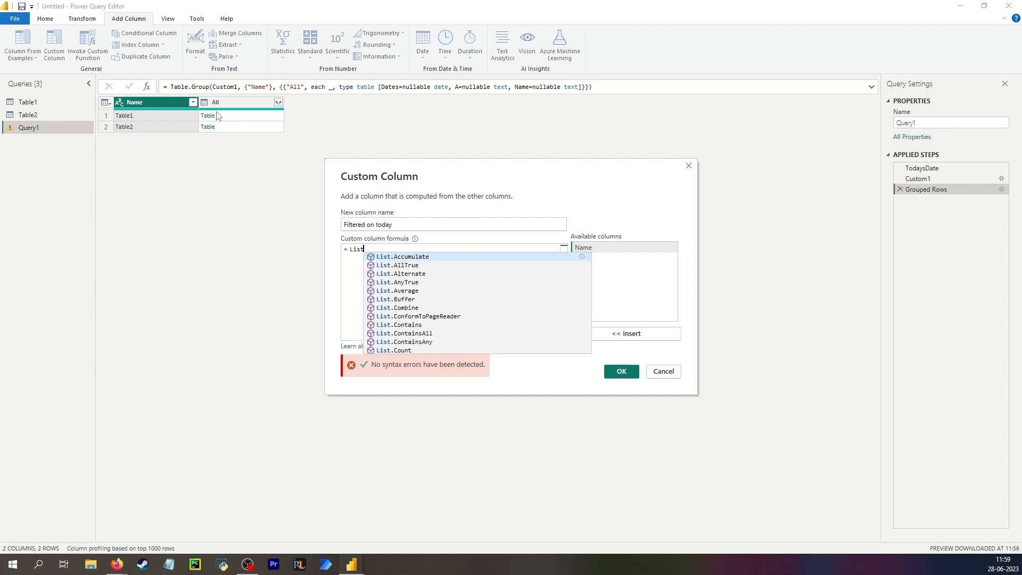
text(sele)
key(Tab)
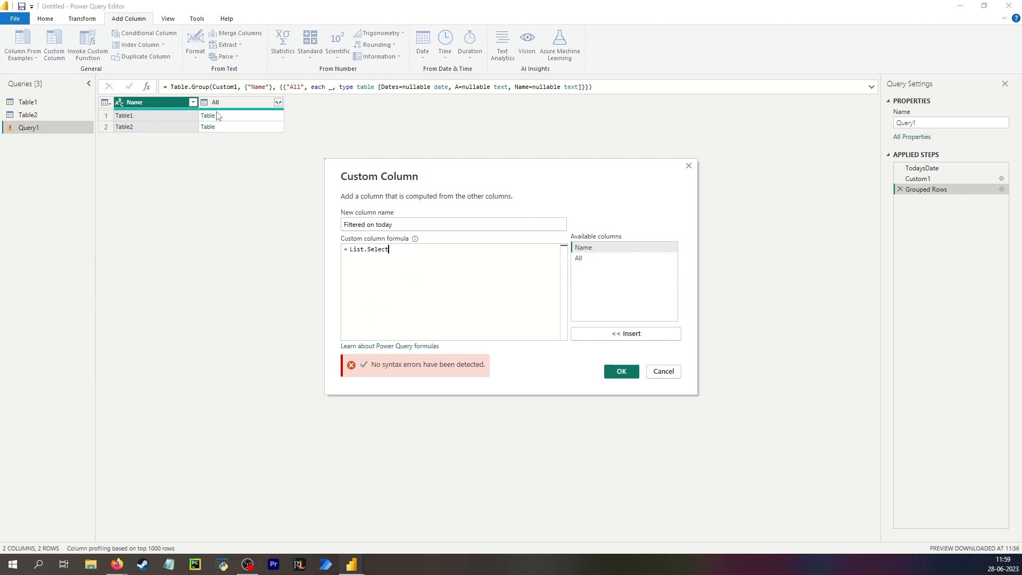
text(()
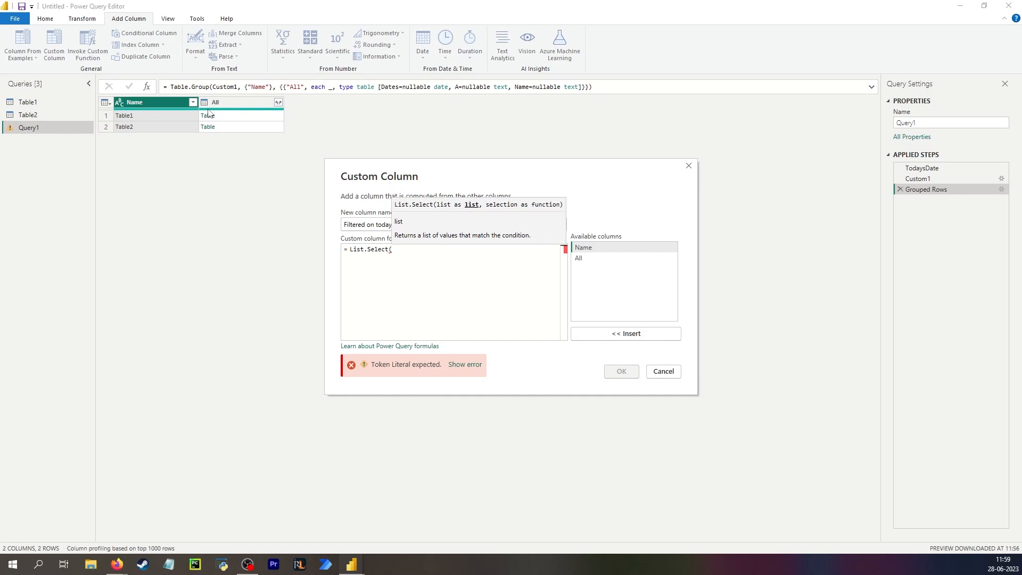
text([All])
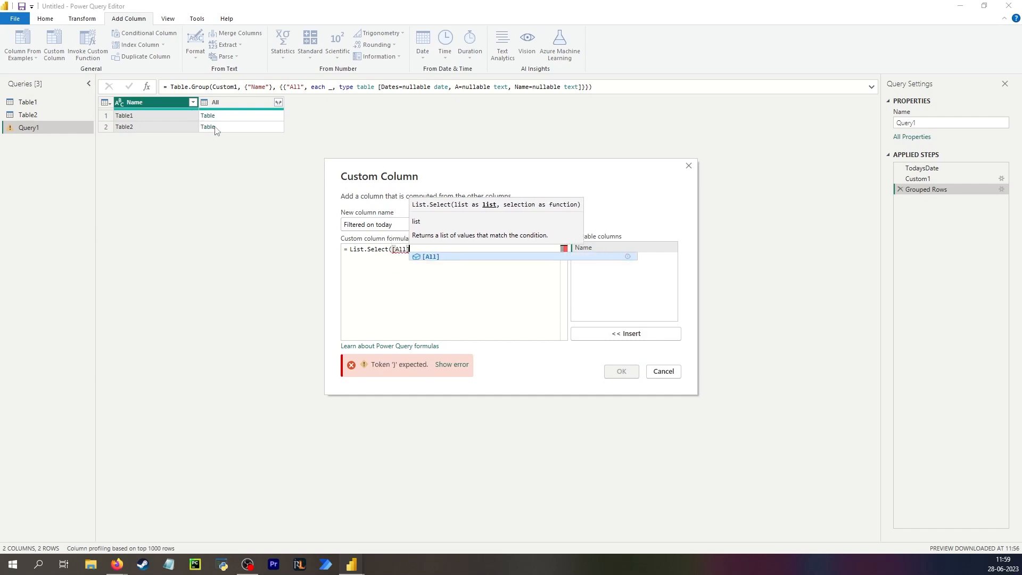
text([Dates])
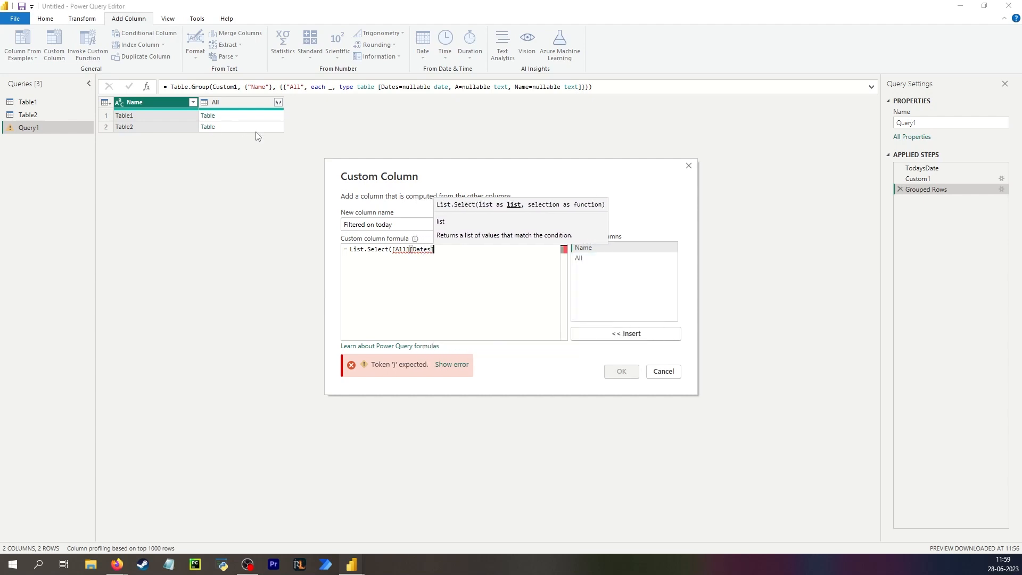
text(, )
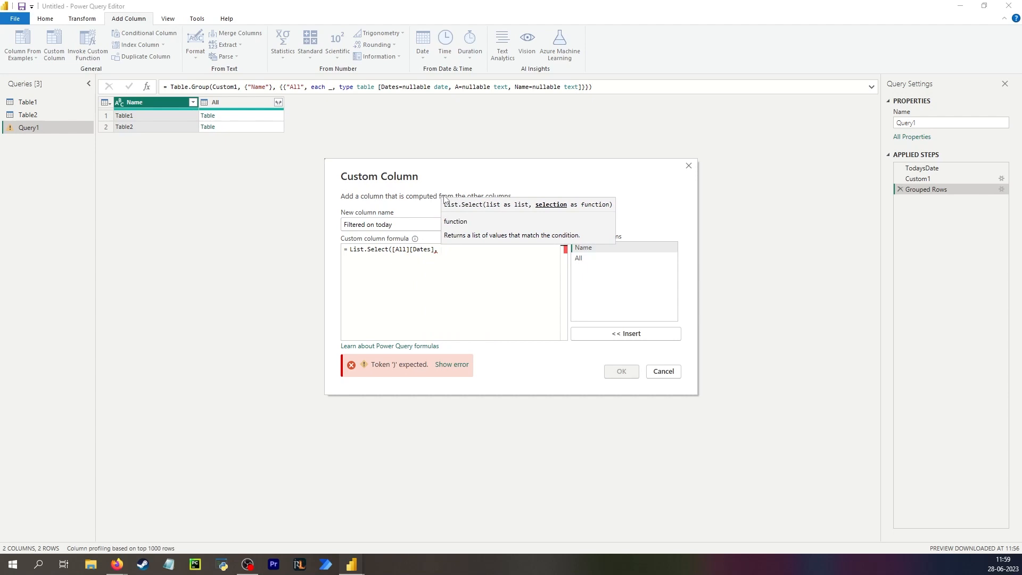
text(each _)
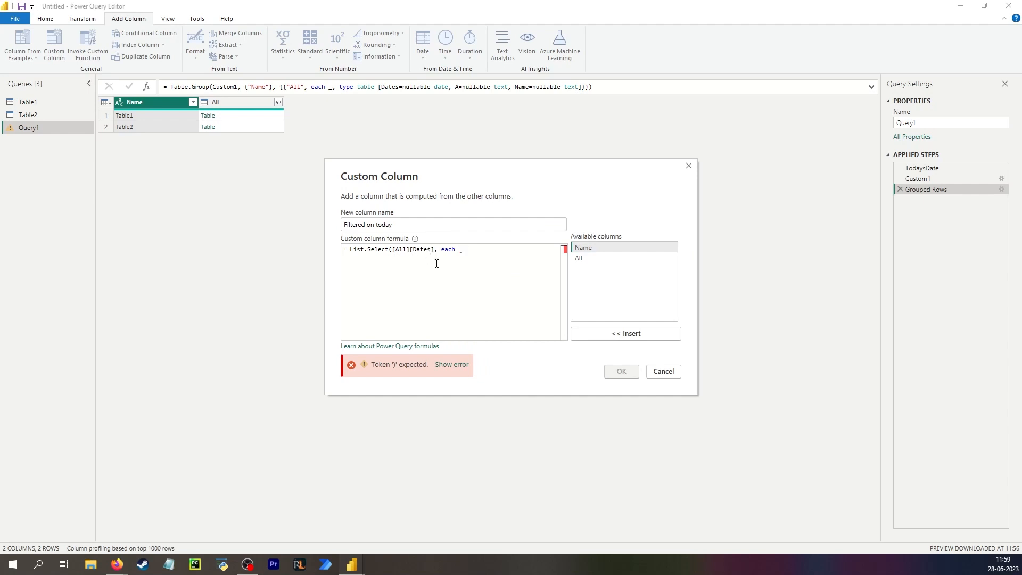
text(=)
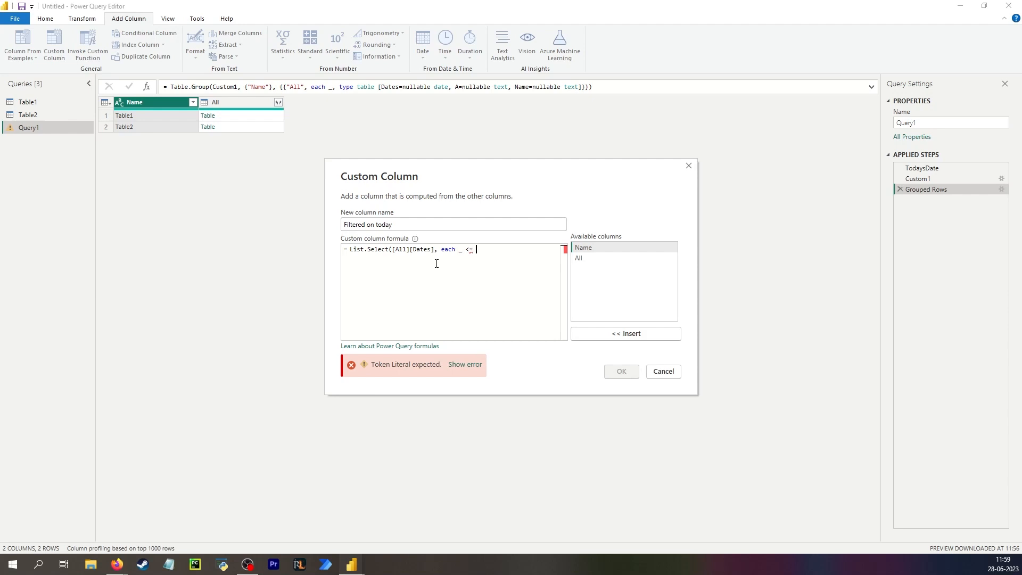
text( Toda)
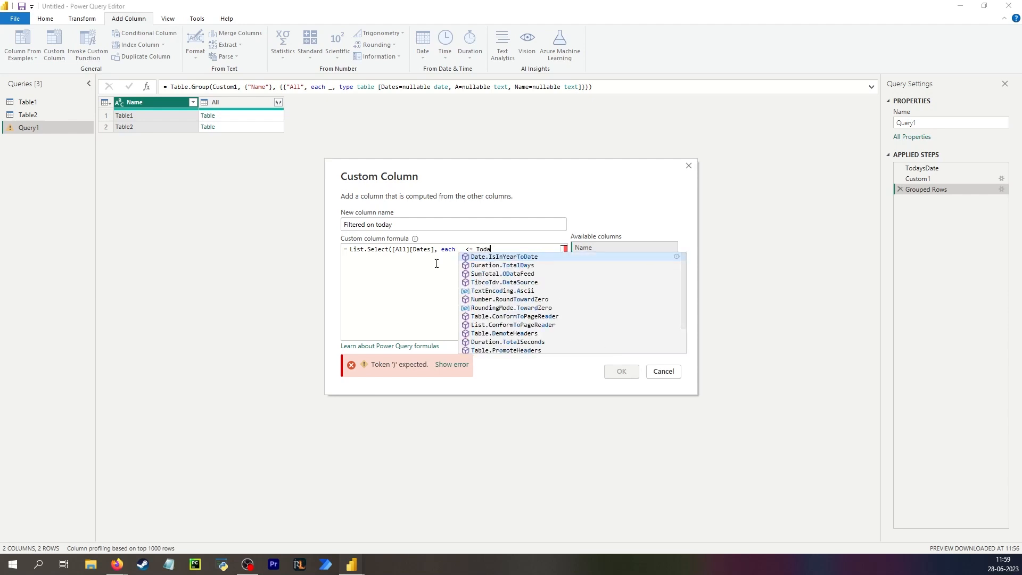
text(ysDate)
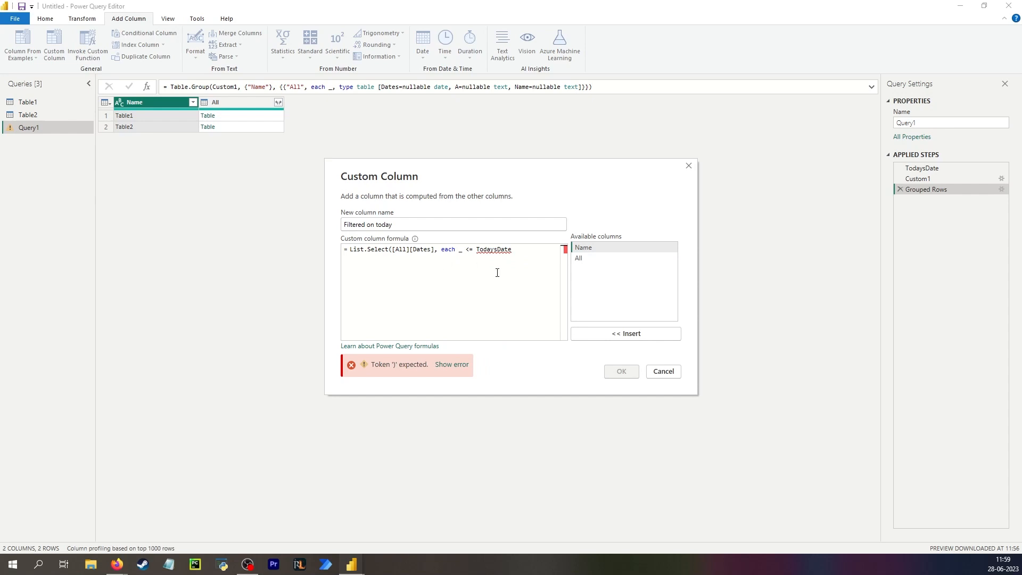
text(,)
key(BackSpace)
text())
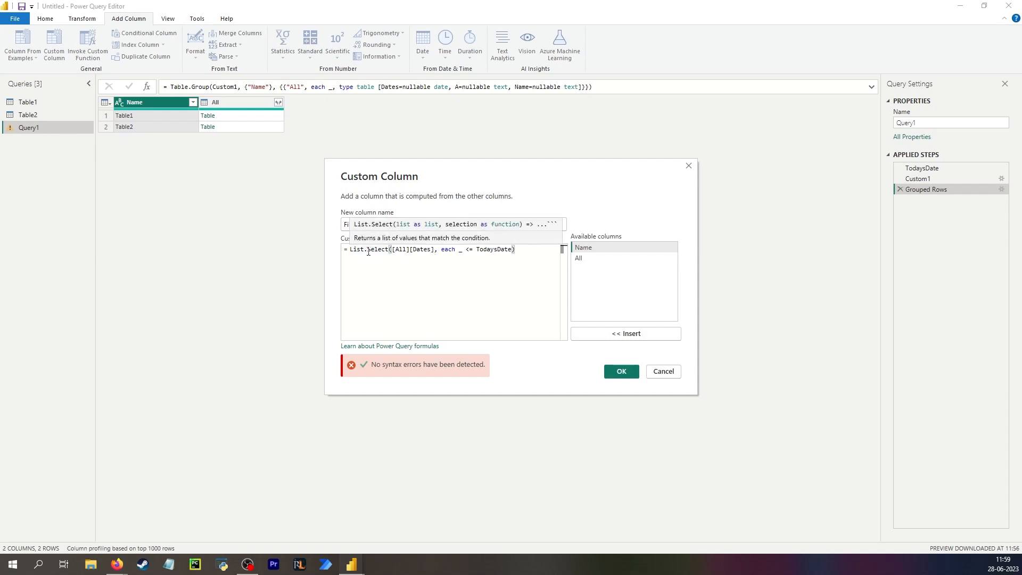
click(459, 249)
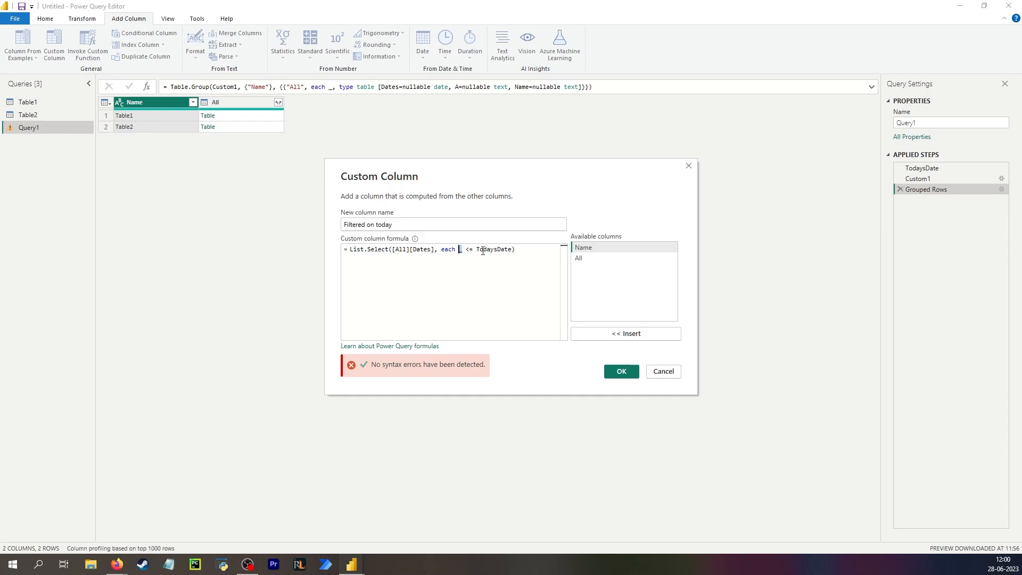
click(622, 370)
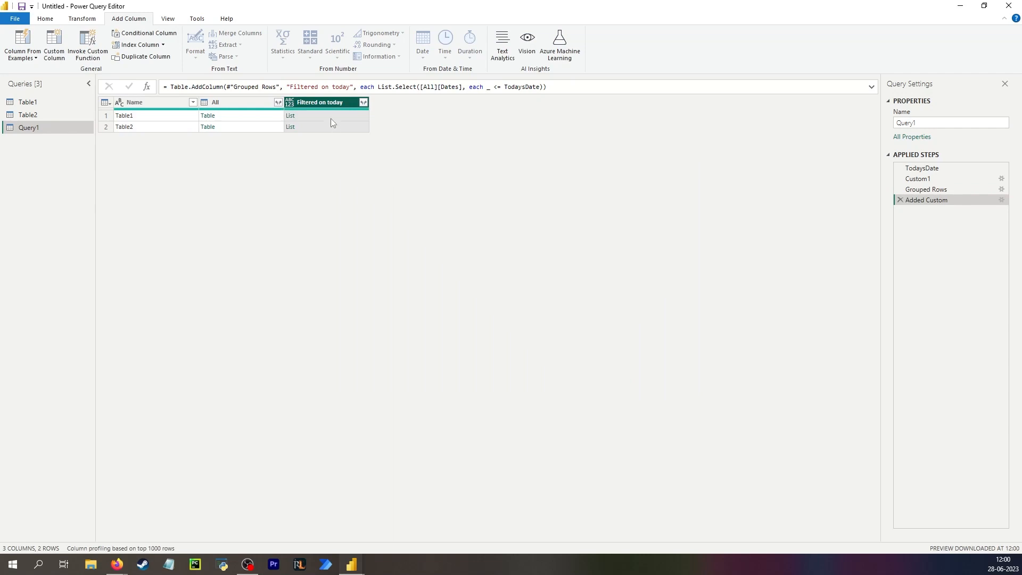
click(330, 117)
click(165, 117)
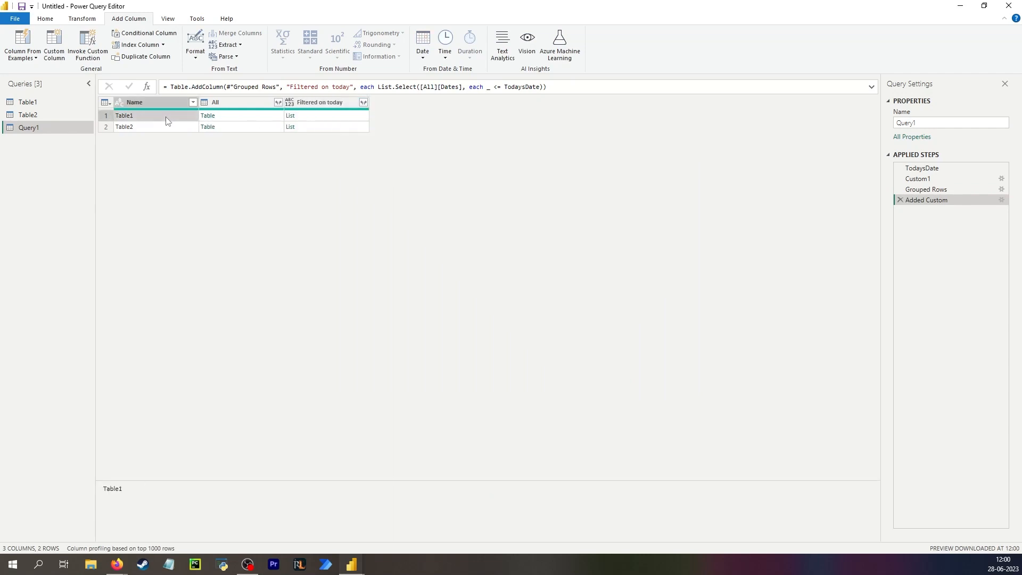
click(254, 120)
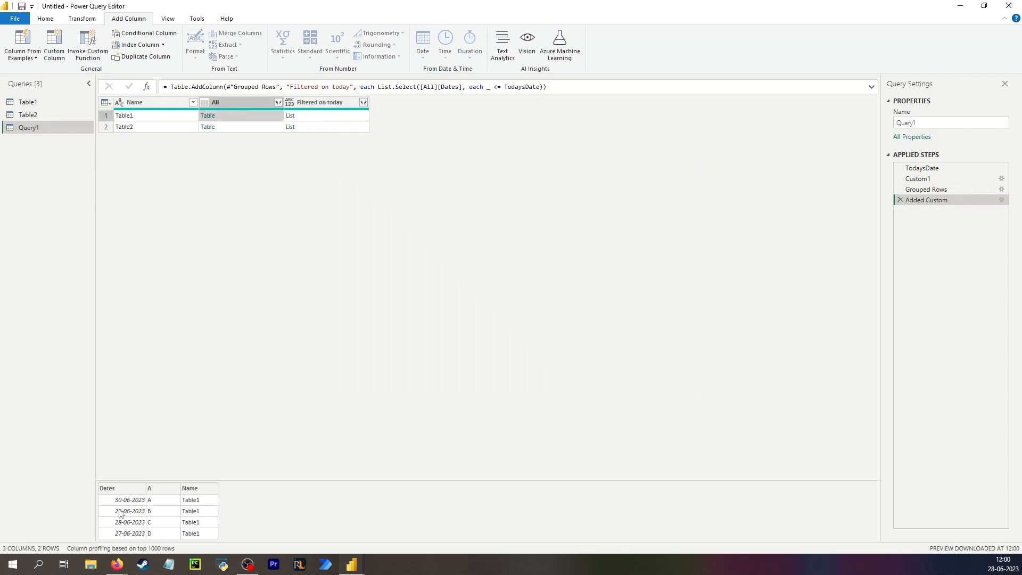
click(320, 117)
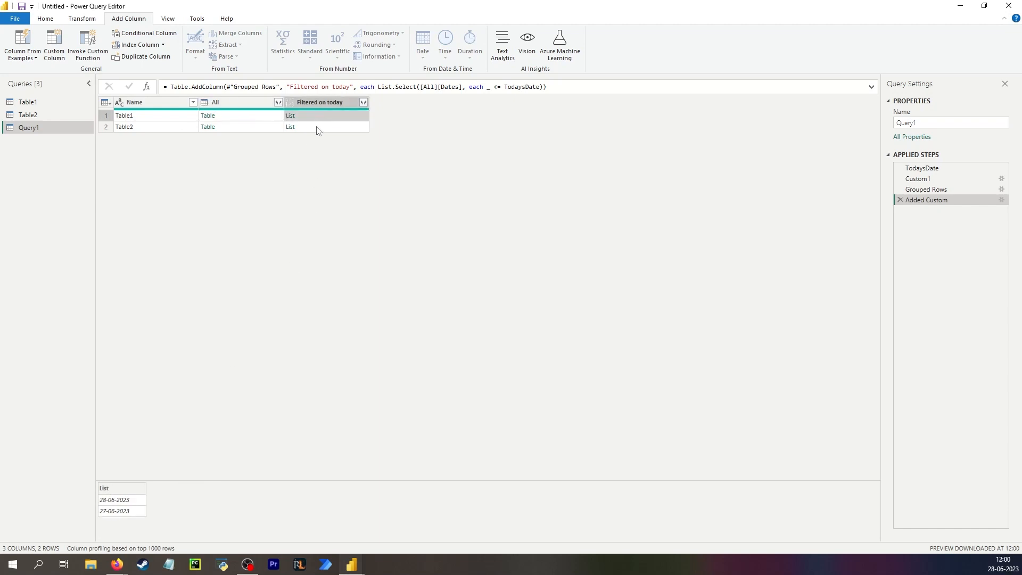
click(250, 127)
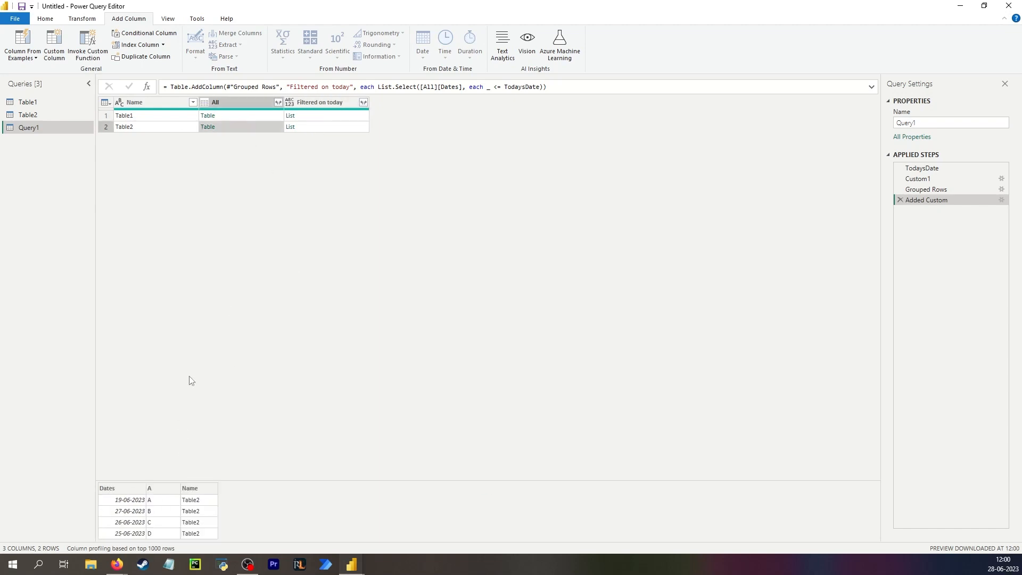
click(329, 128)
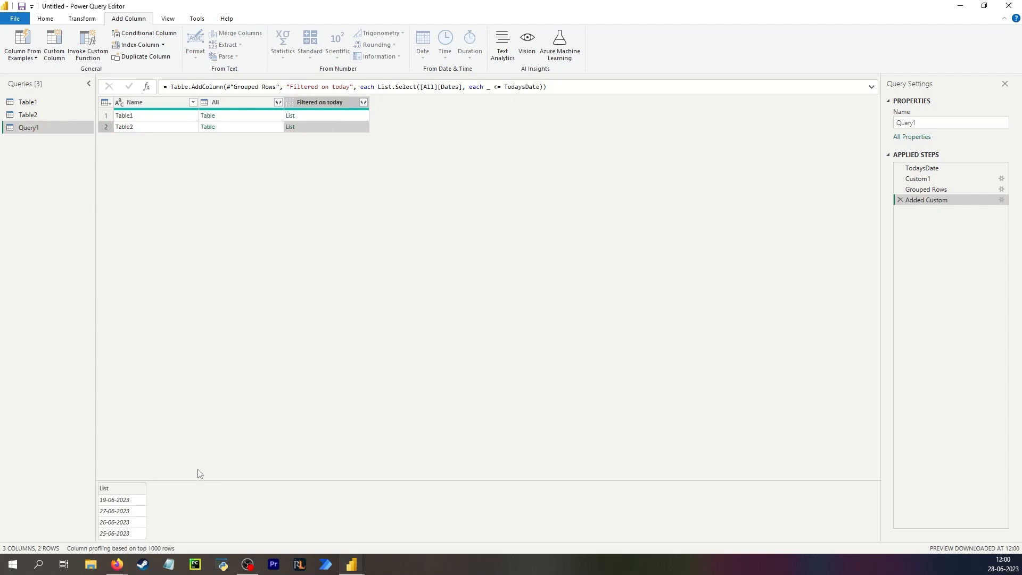
key(Up)
click(330, 115)
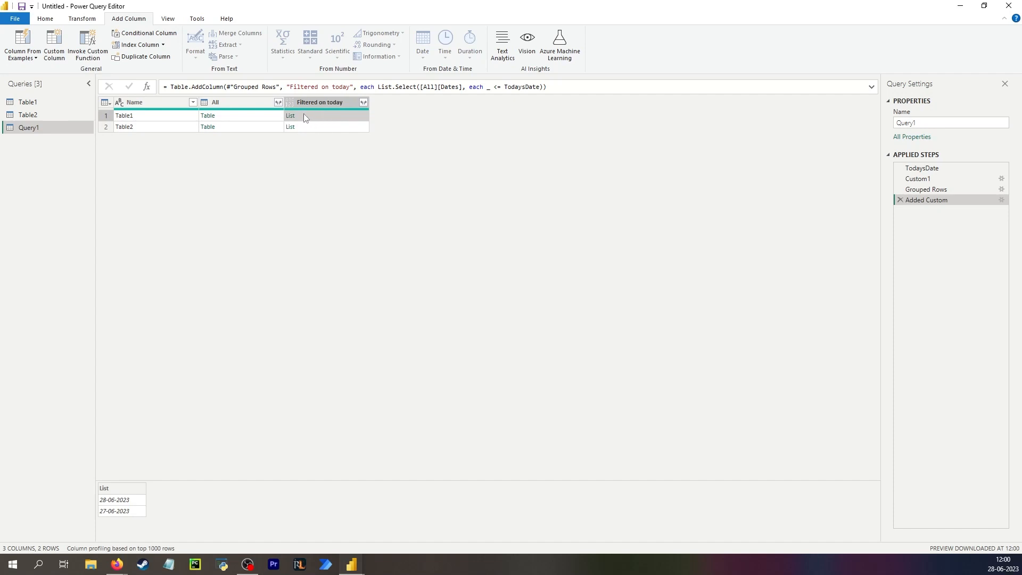
click(237, 116)
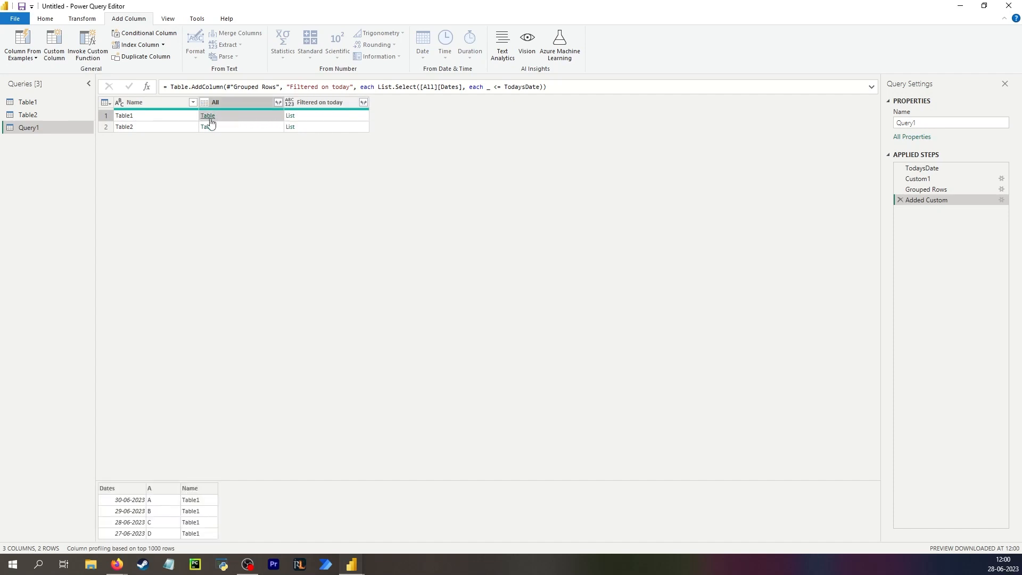
click(339, 116)
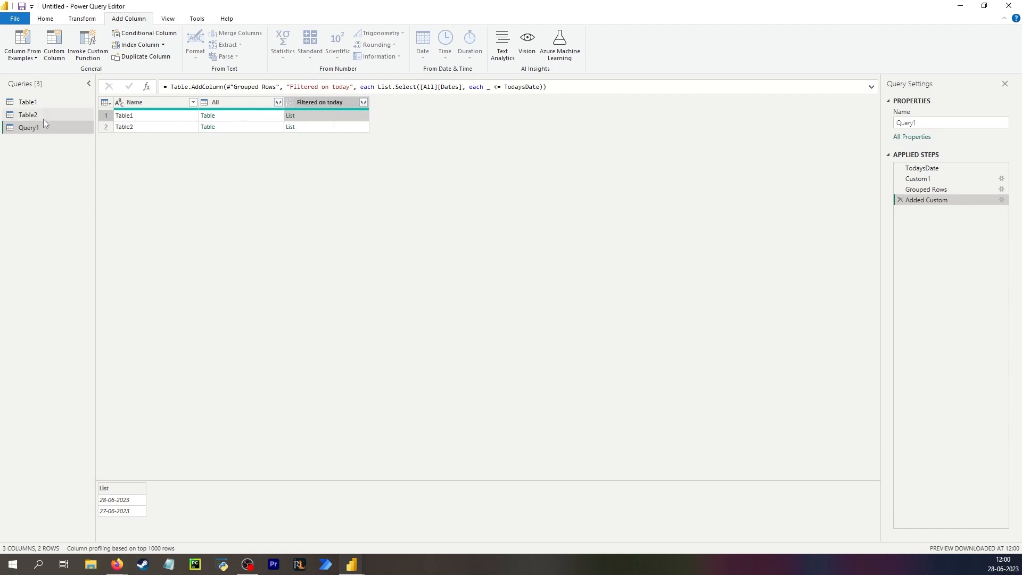
click(28, 115)
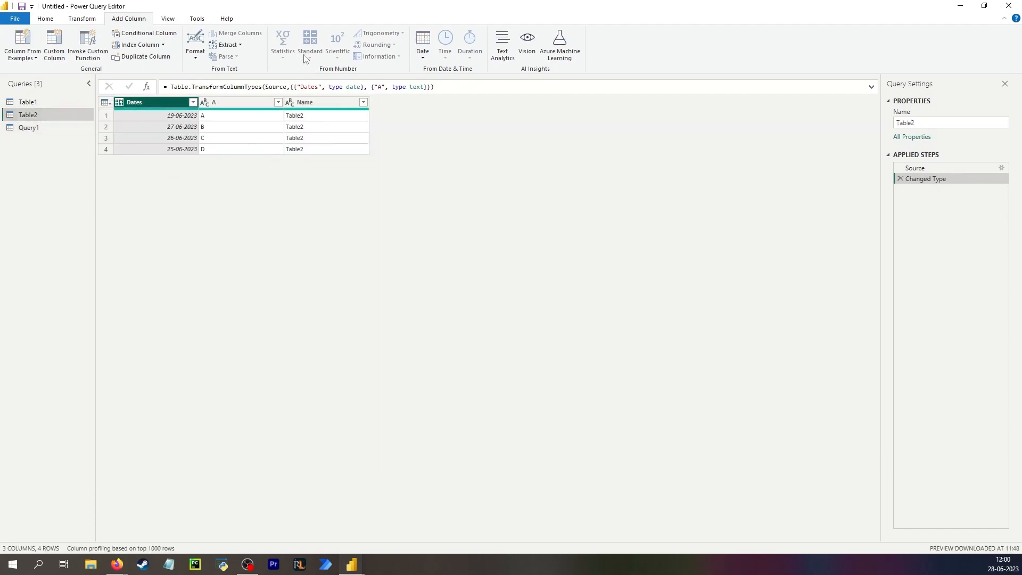
click(82, 18)
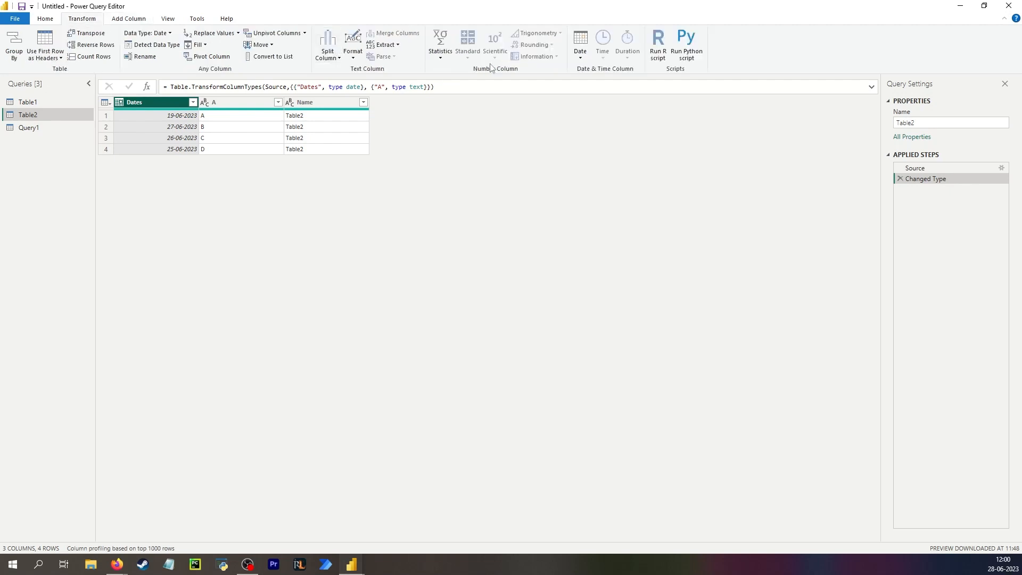
click(440, 57)
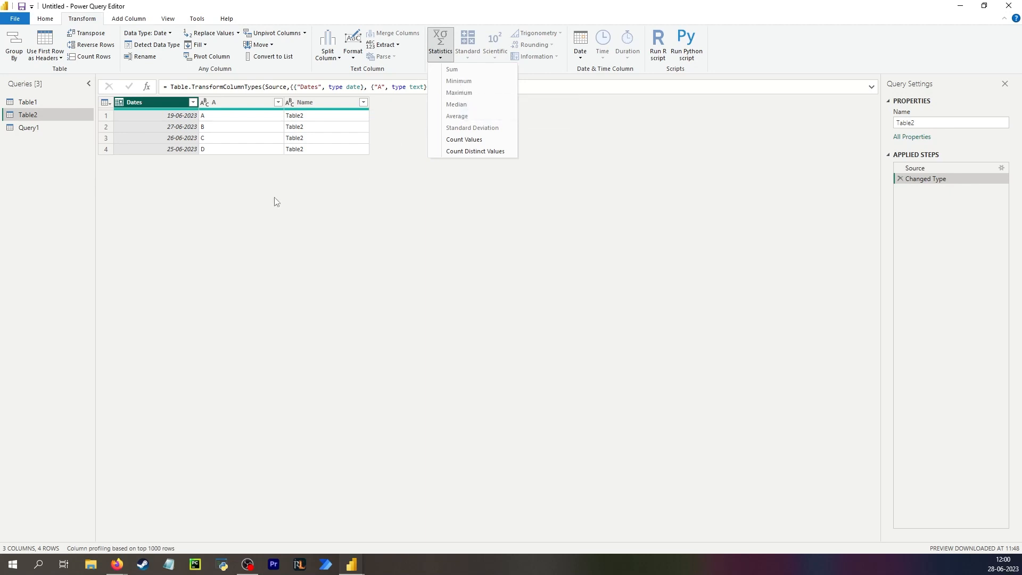
click(42, 131)
click(40, 129)
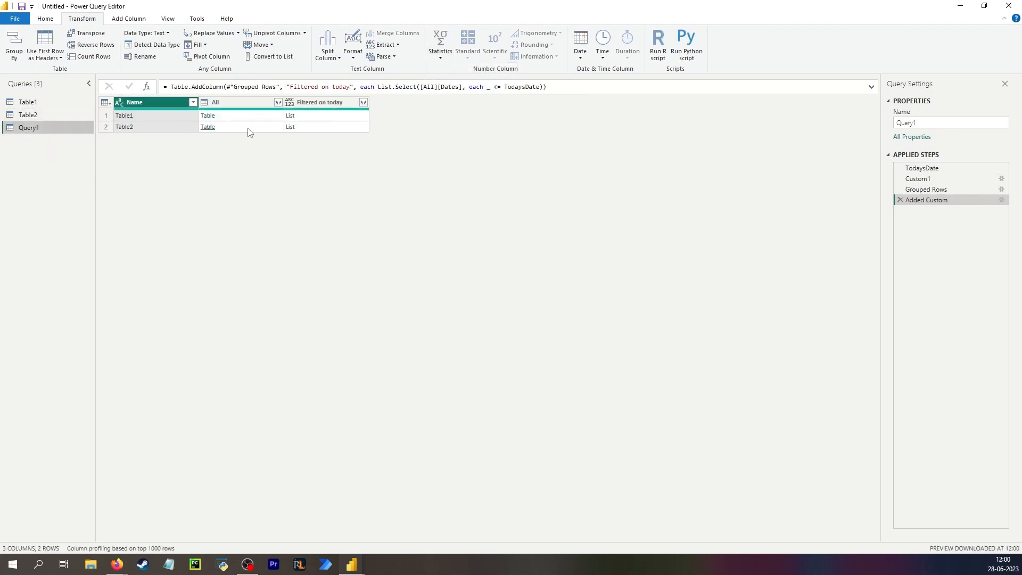
click(323, 116)
click(128, 18)
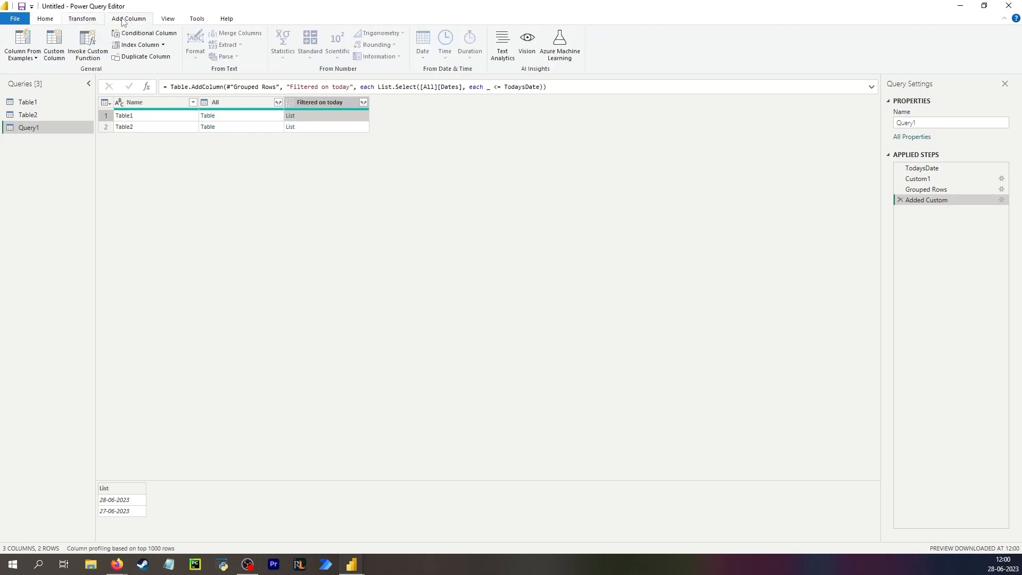
- Add a 'Max date' custom column computed as List.Max([Filtered on today])
click(54, 45)
text(Max date)
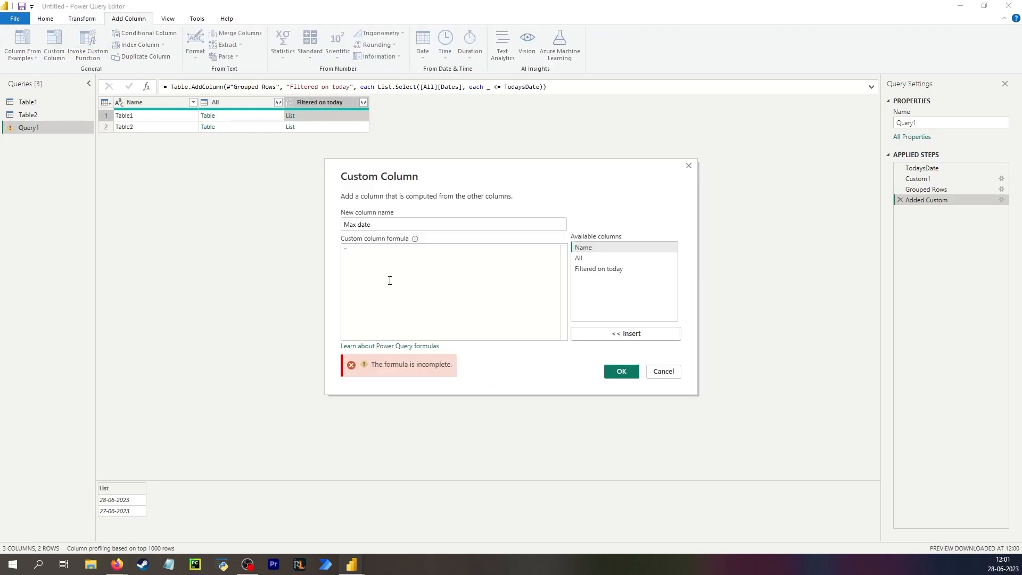
click(390, 280)
text(listmax)
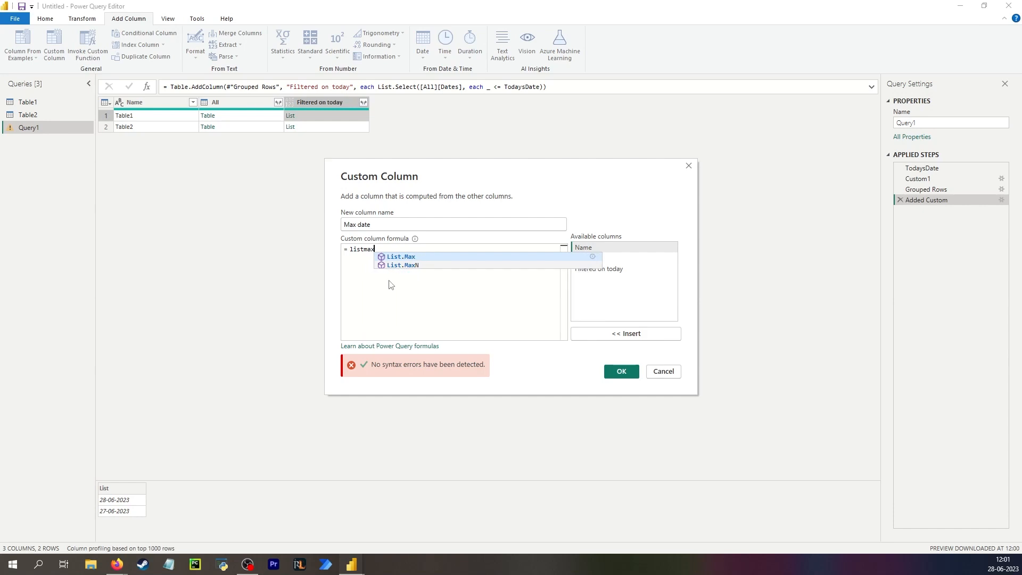
key(Tab)
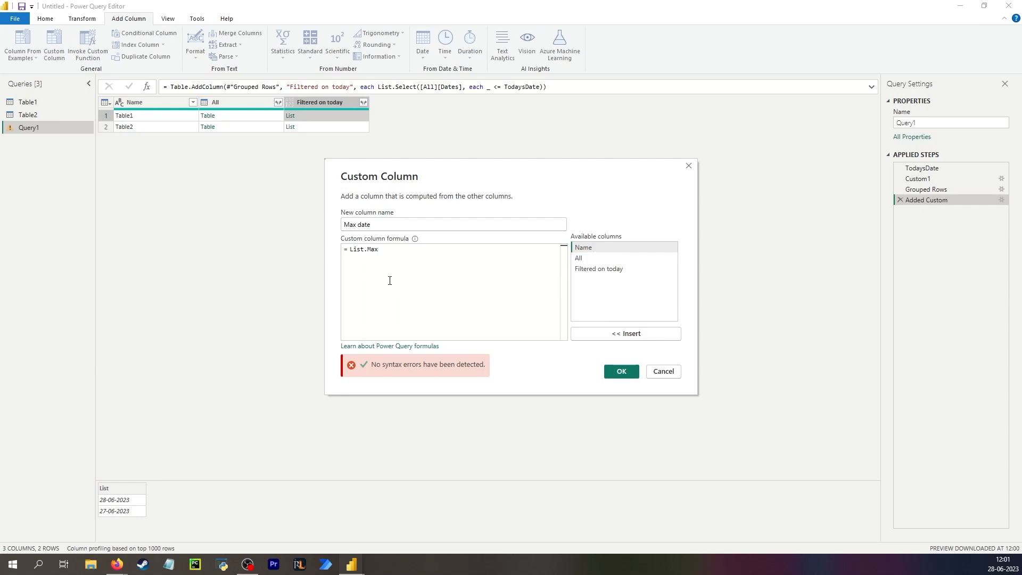
text(()
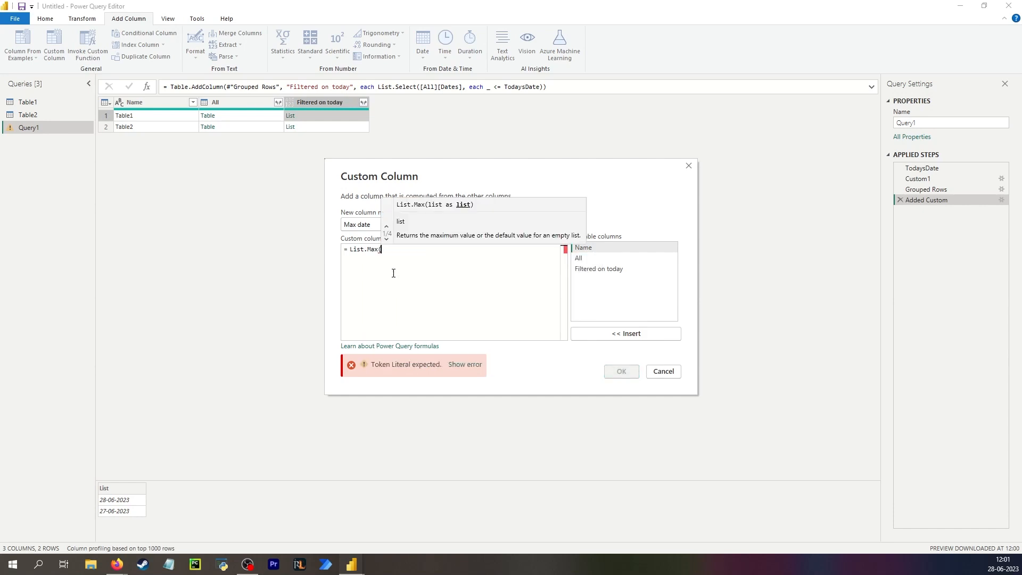
click(616, 273)
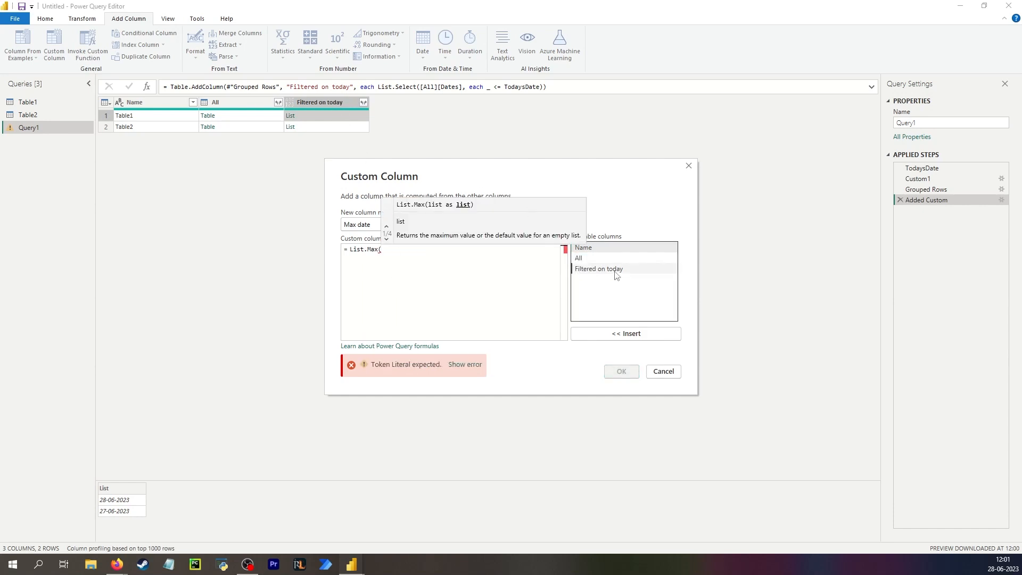
double_click(616, 272)
text())
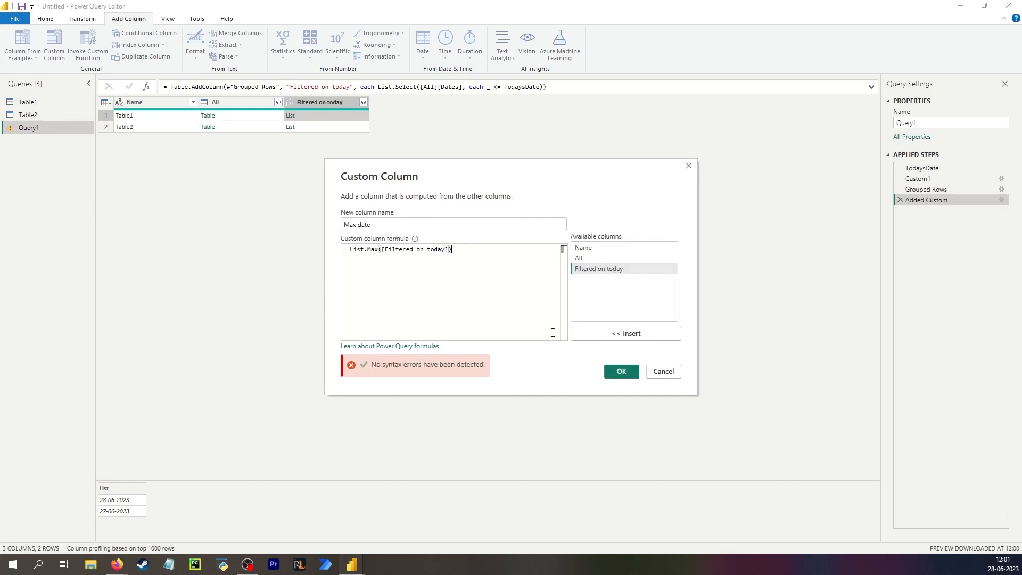
click(622, 371)
click(407, 117)
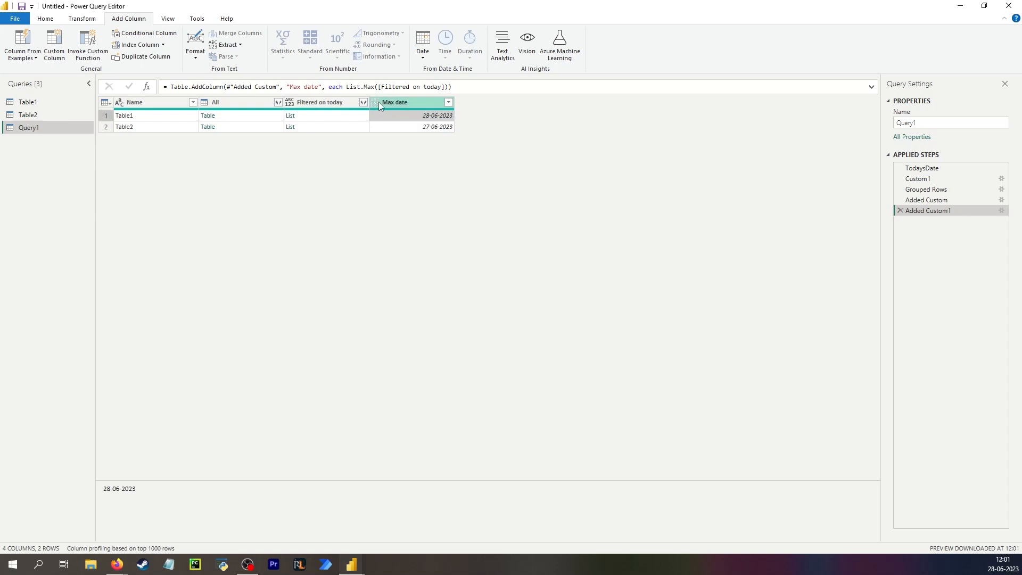
- Add Int64.Type as the Max date column type and check Table1's values
click(450, 87)
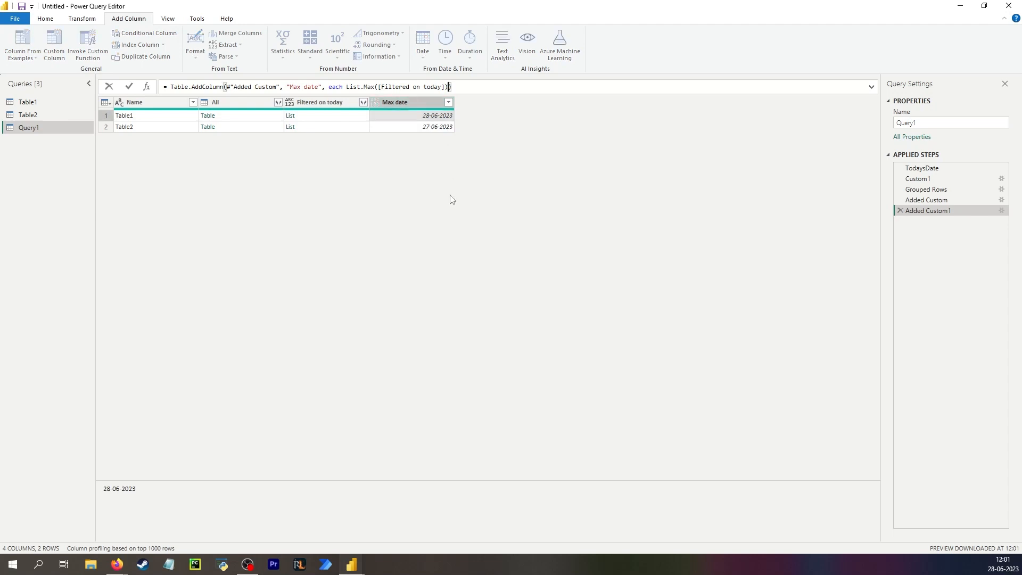
text(, int)
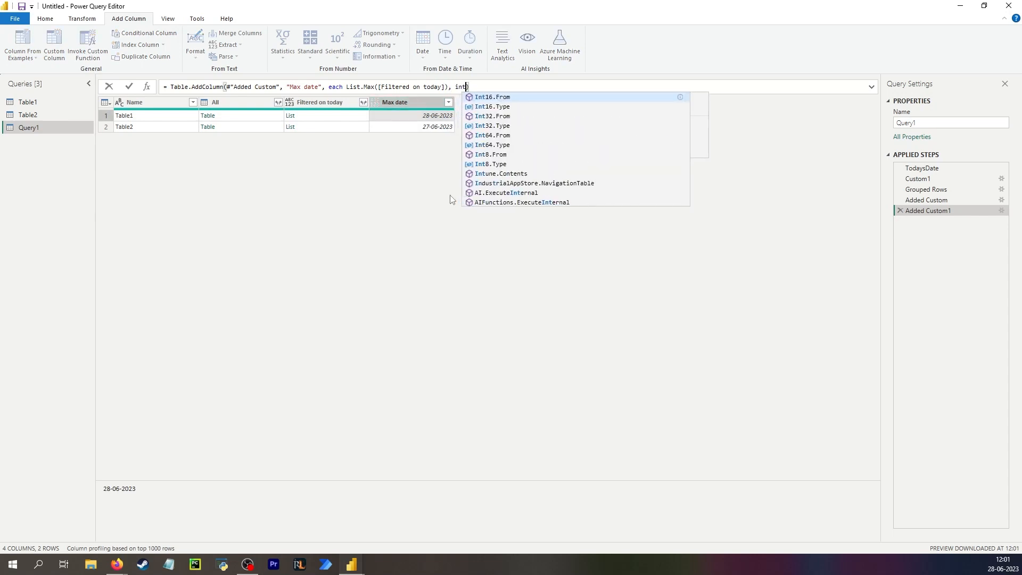
key(Down)
key(Down)
key(Down)
key(Down)
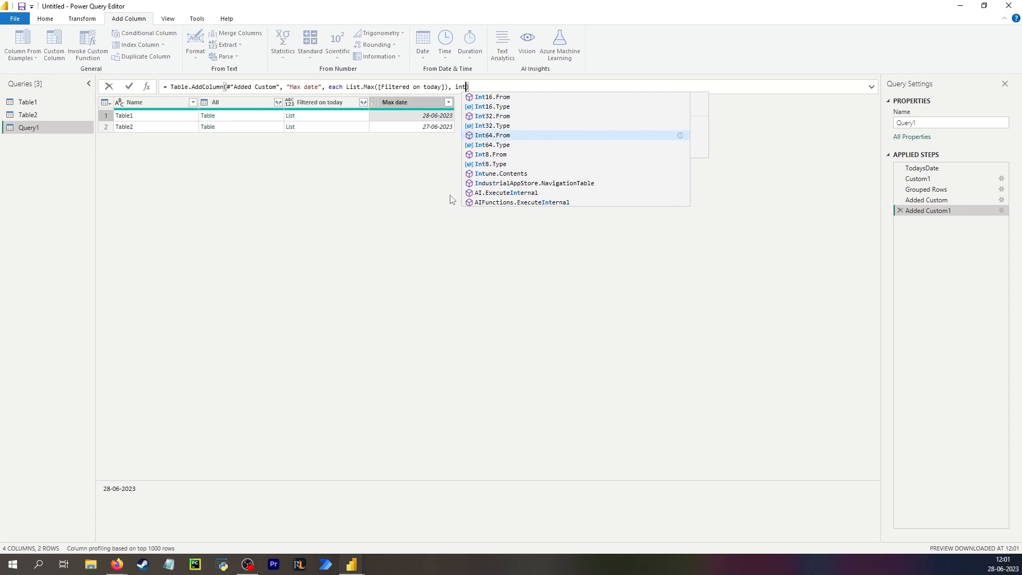
key(Down)
key(Tab)
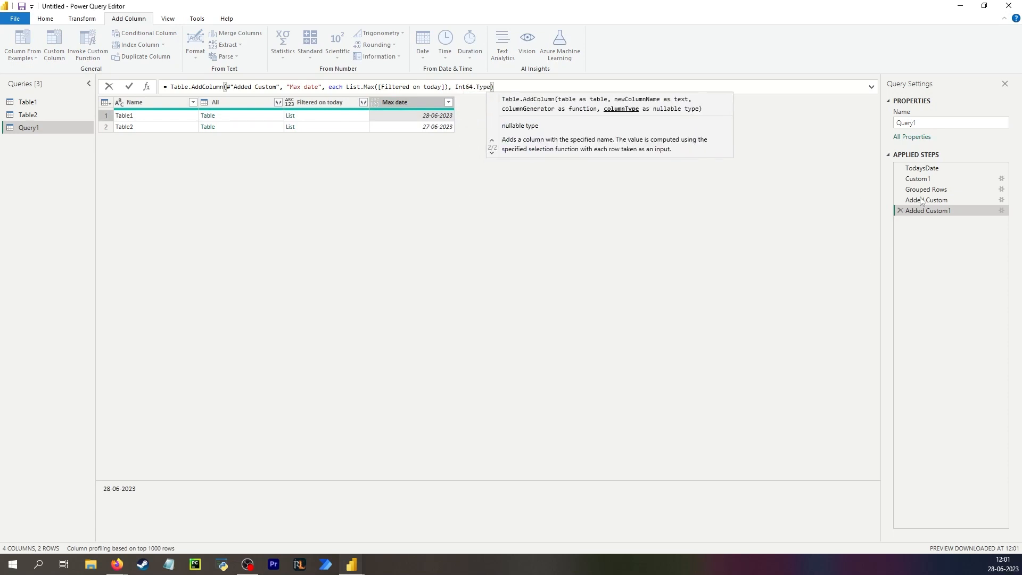
key(Return)
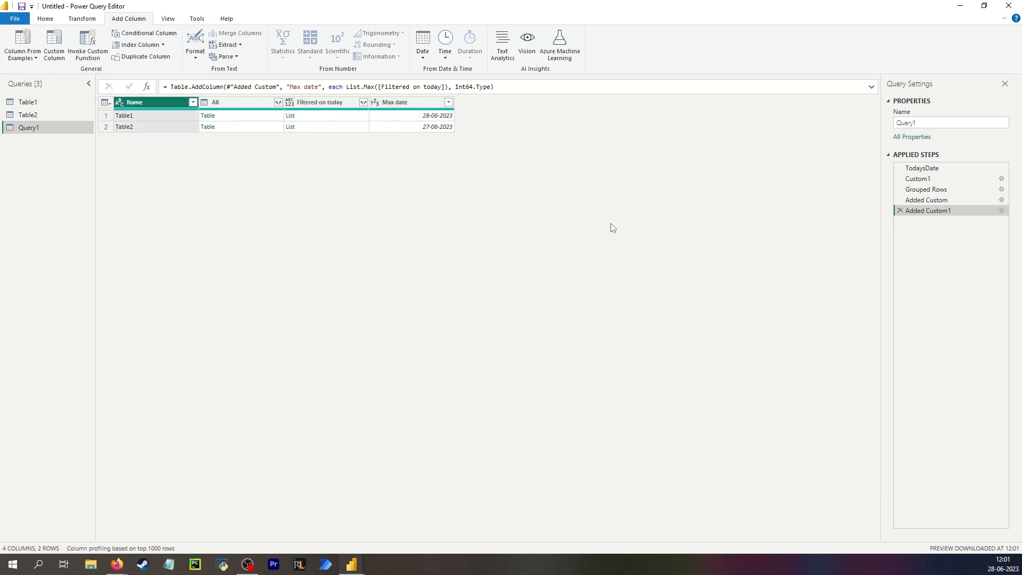
click(401, 118)
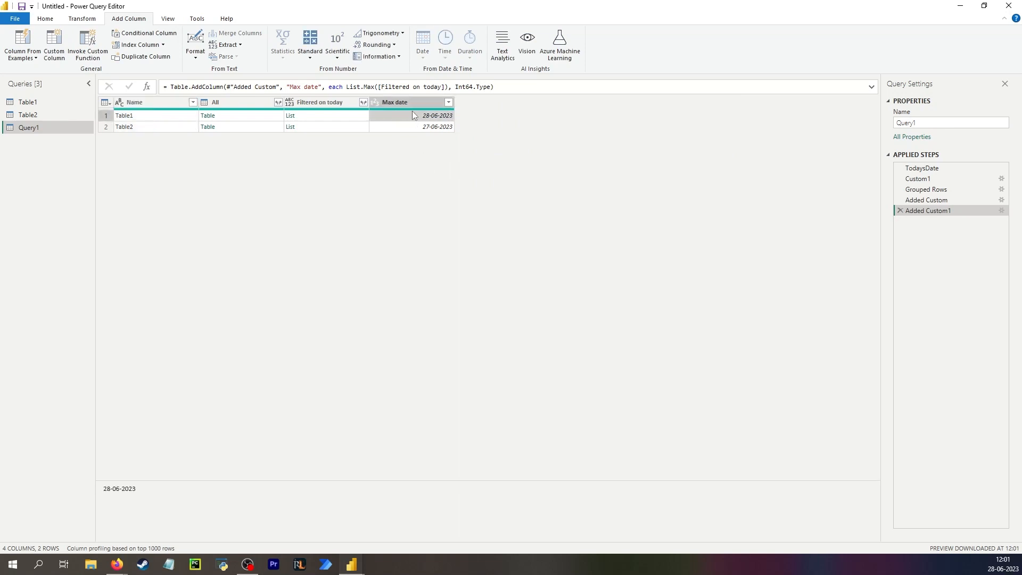
click(333, 120)
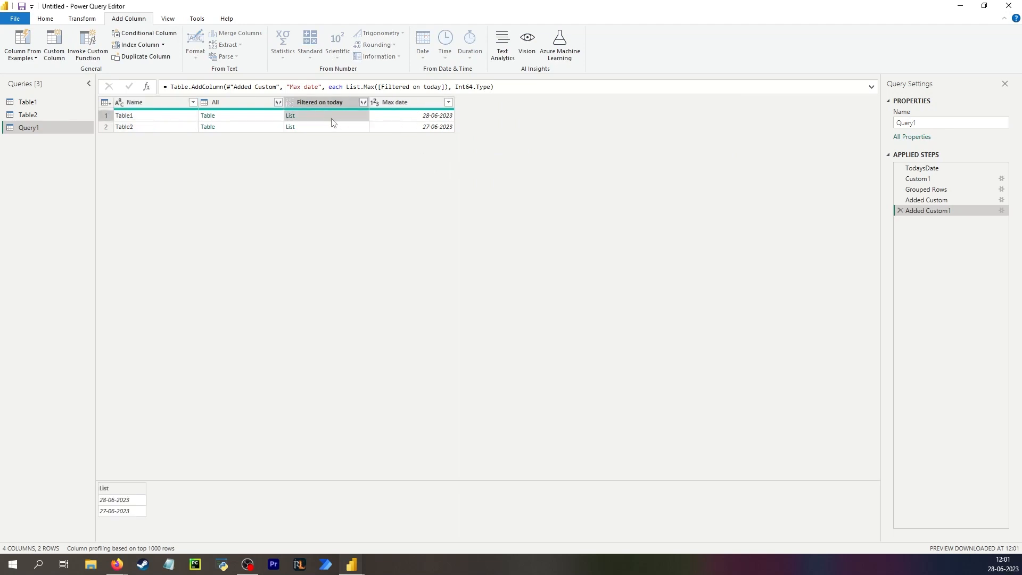
click(234, 117)
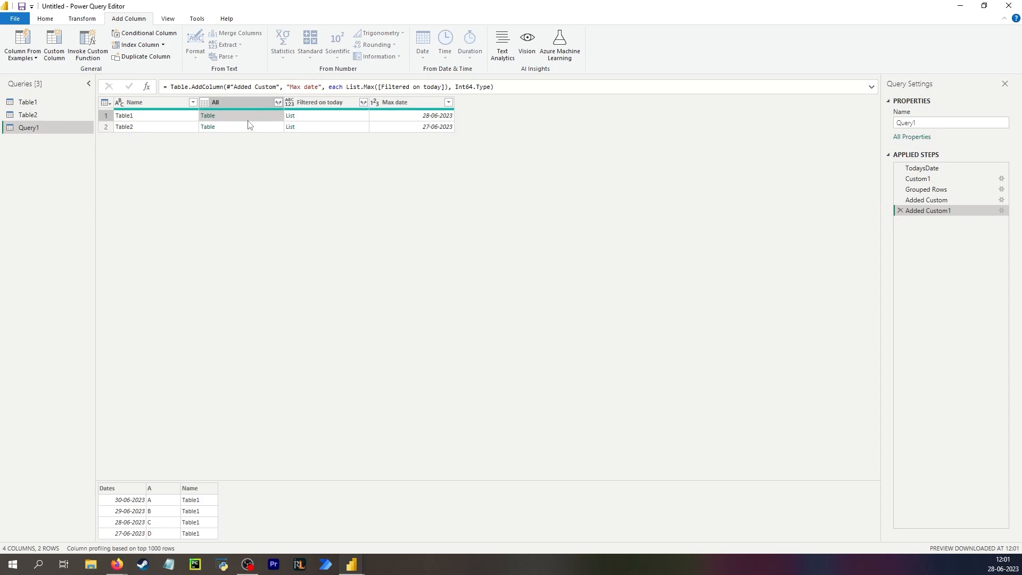
click(341, 120)
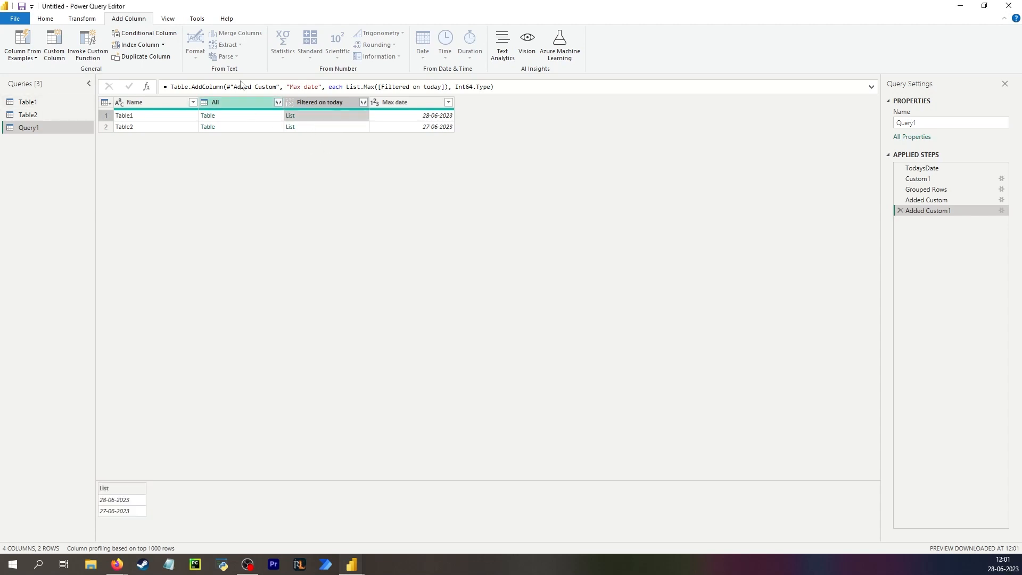
click(55, 45)
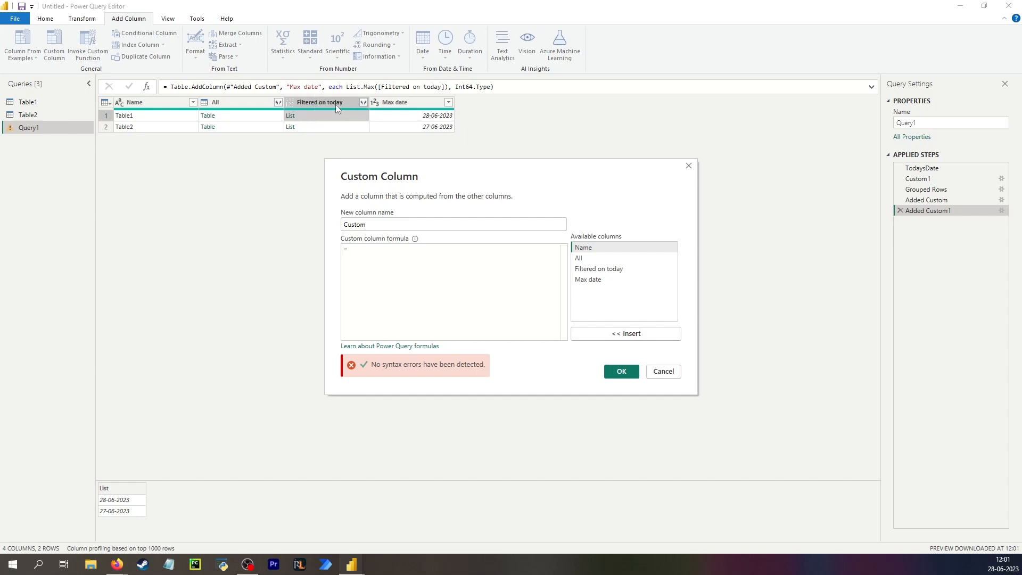
- Close the dialog and add a Custom2 step starting Table.TransformColumns(#"Added Custom1",{"Filtered on today", ..
click(689, 166)
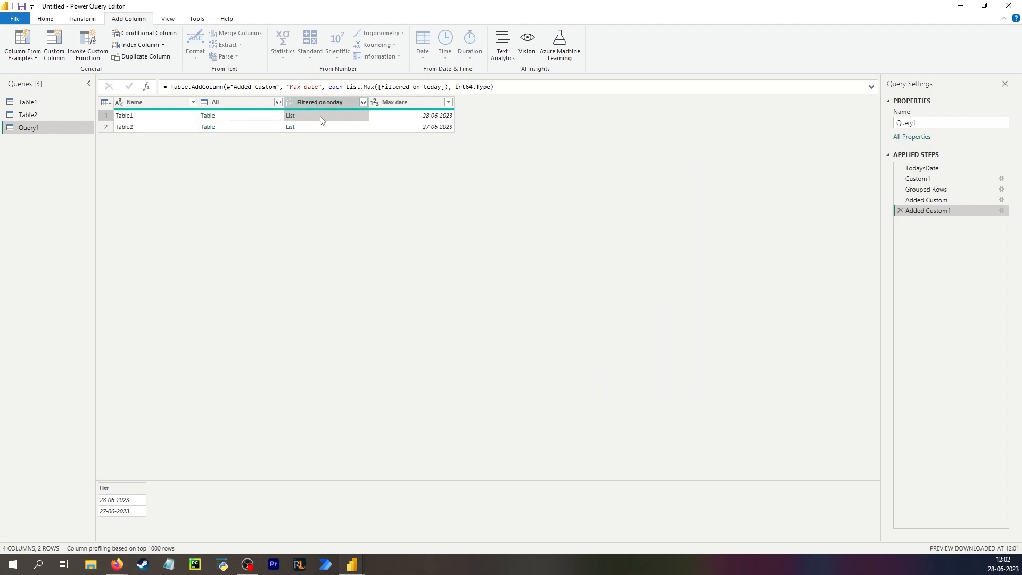
click(147, 86)
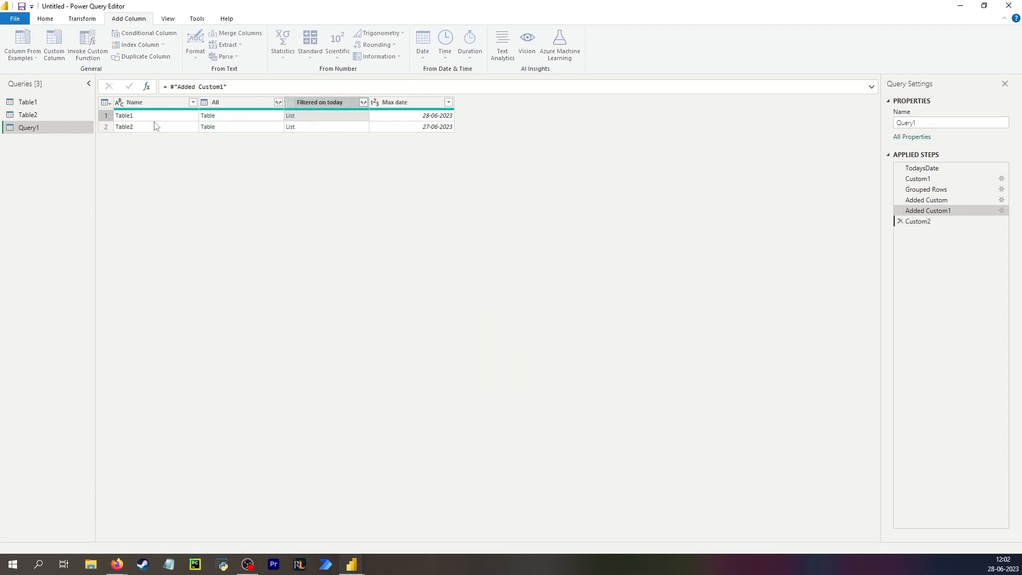
drag(230, 87, 169, 84)
key(ctrl+c)
text(Table.TransformColumns)
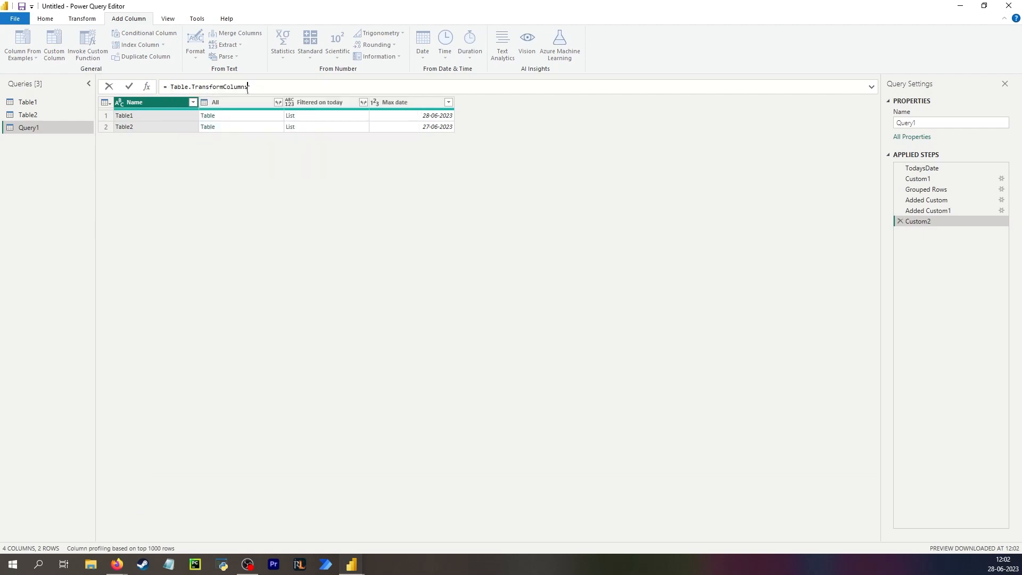
text(()
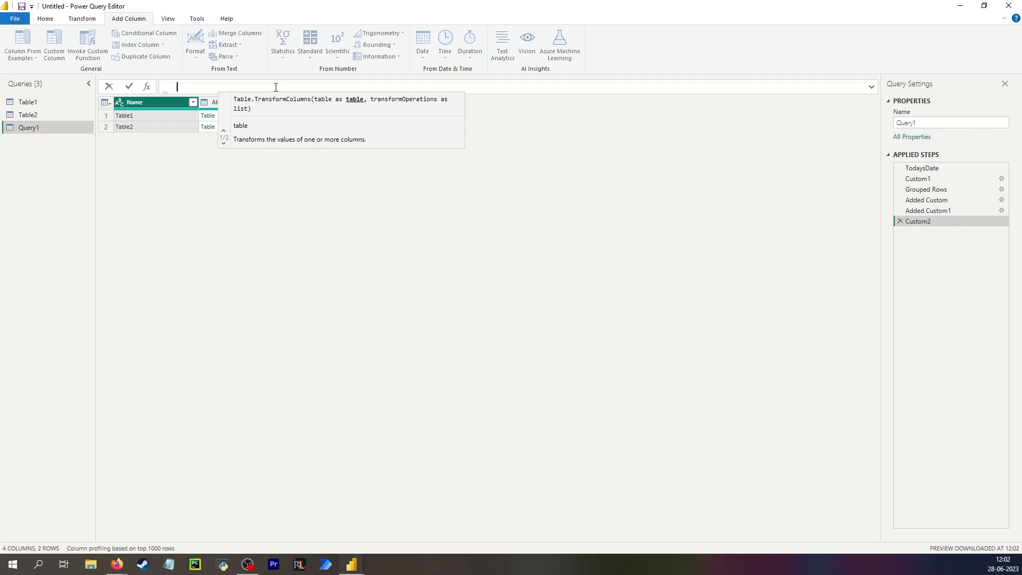
key(BackSpace)
text(()
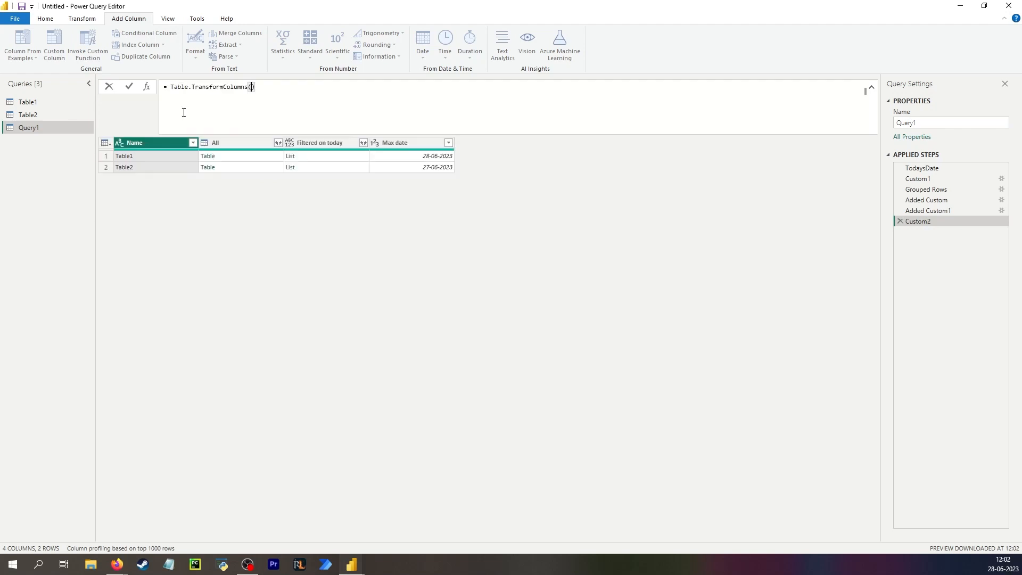
key(ctrl+v)
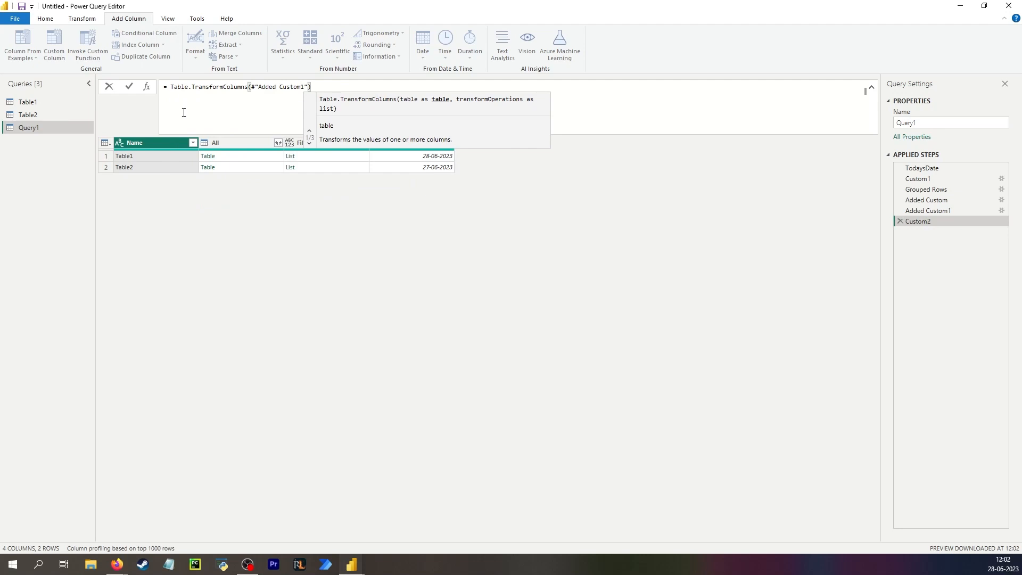
text(,)
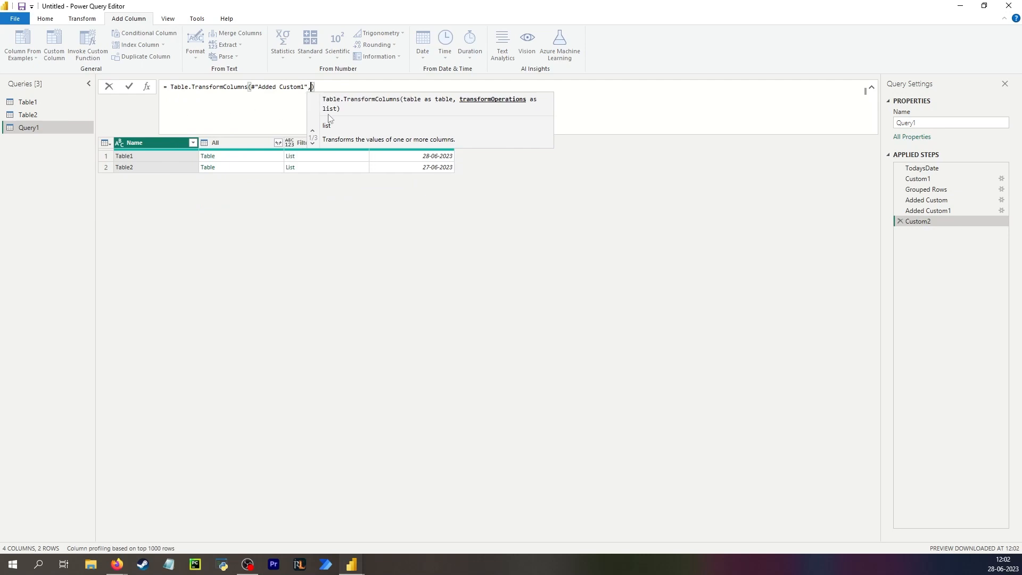
text({)
key(shift+Return)
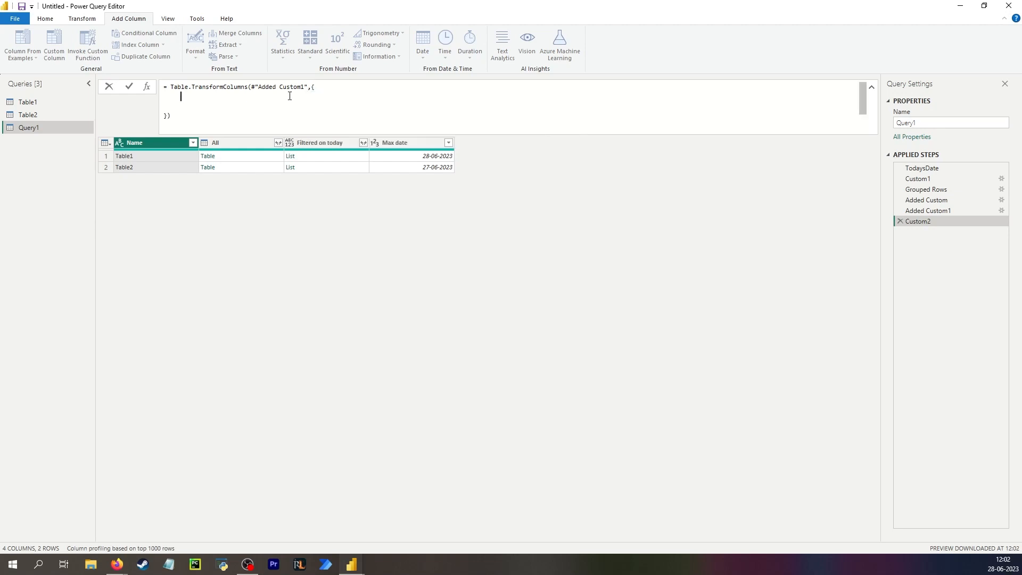
text("Filtered on today",)
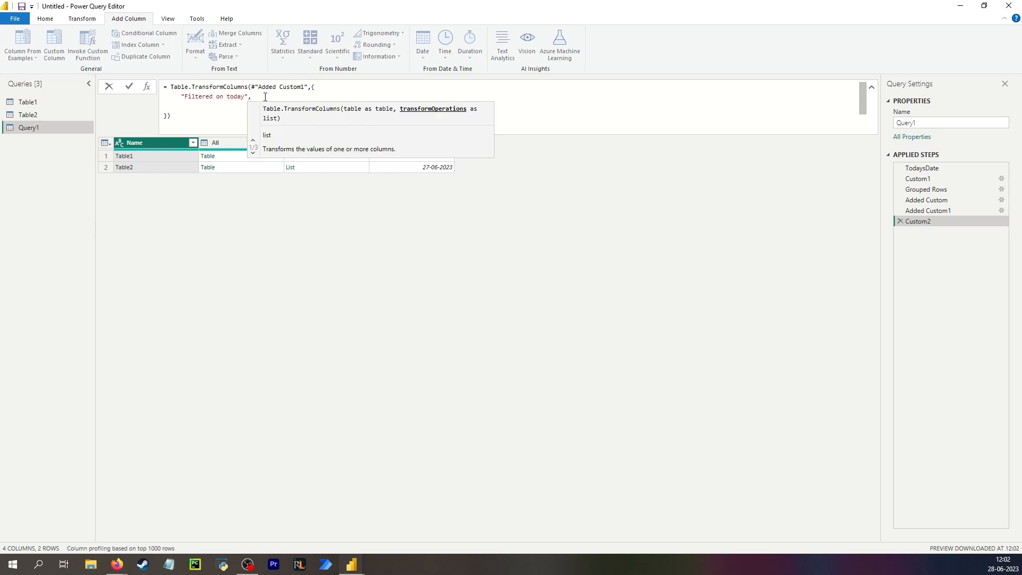
key(Return)
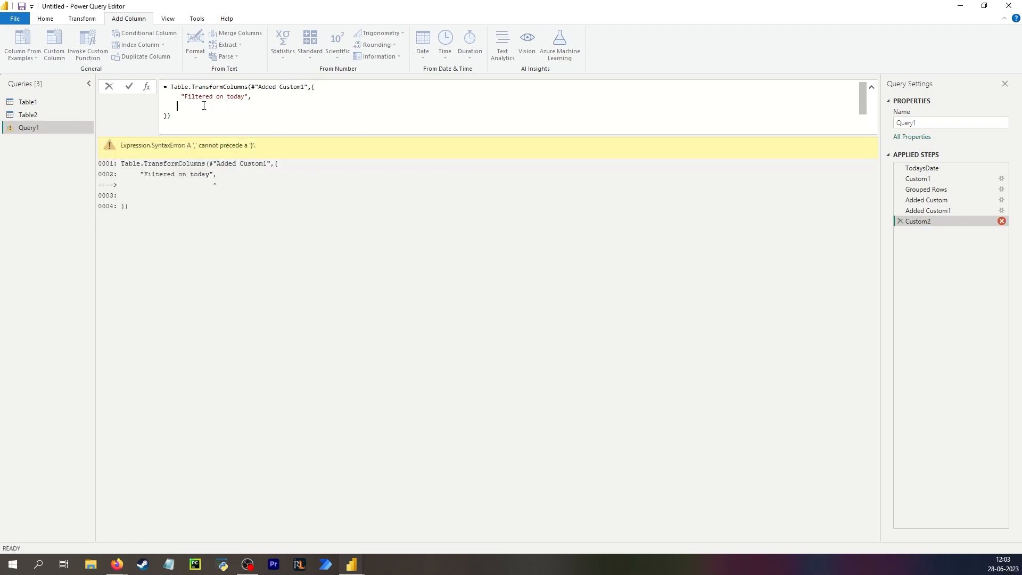
- Complete it with each Text.Combine(List.Transform(_, Text.From), "; ") and type text, then widen the column
text(each textco)
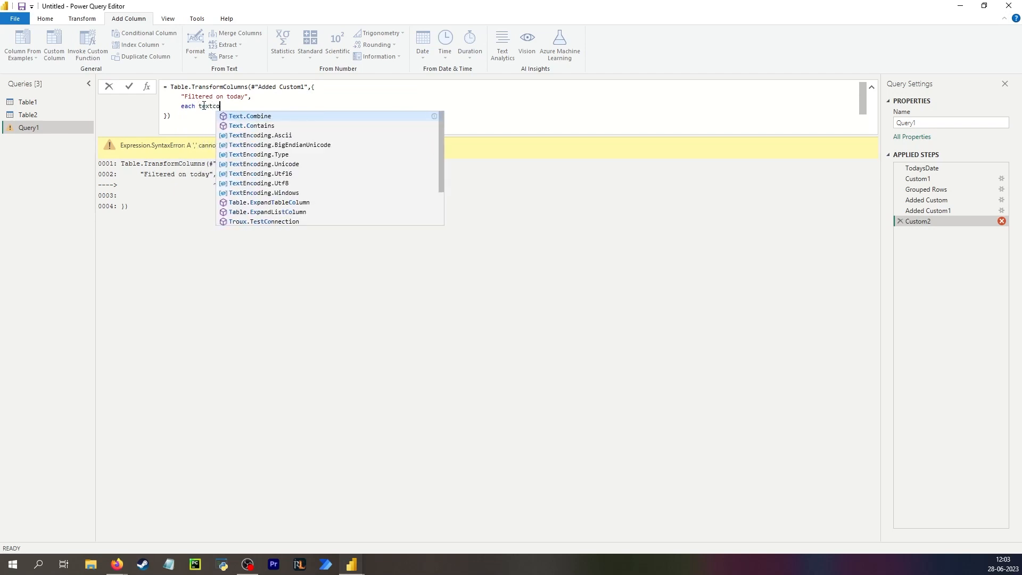
key(Tab)
text(()
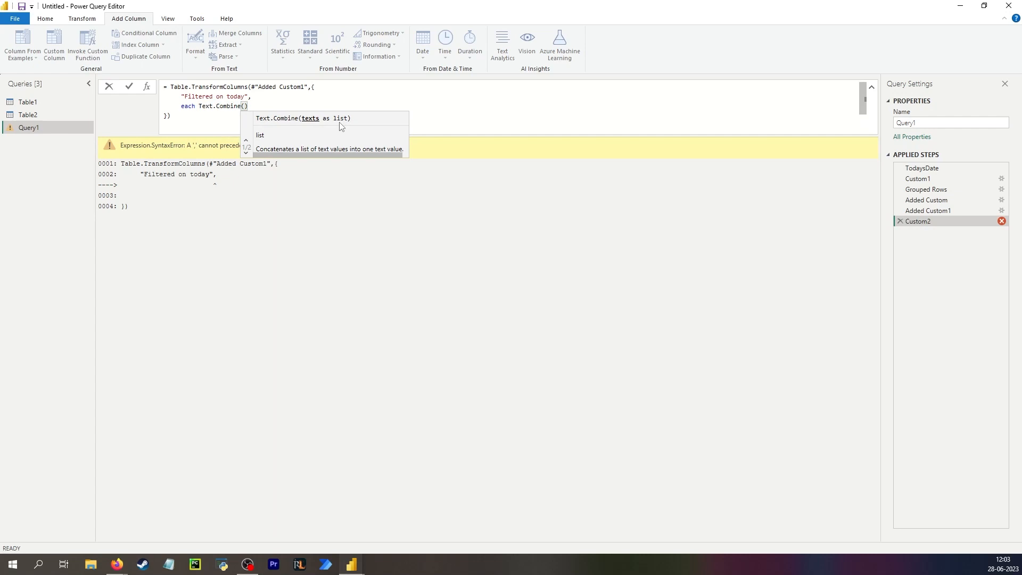
text(listtr)
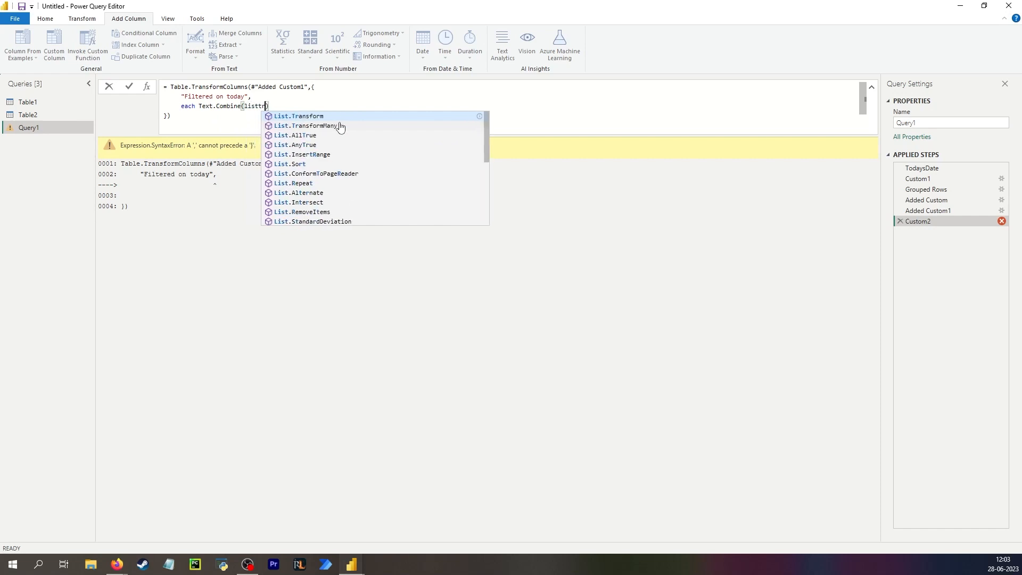
key(Tab)
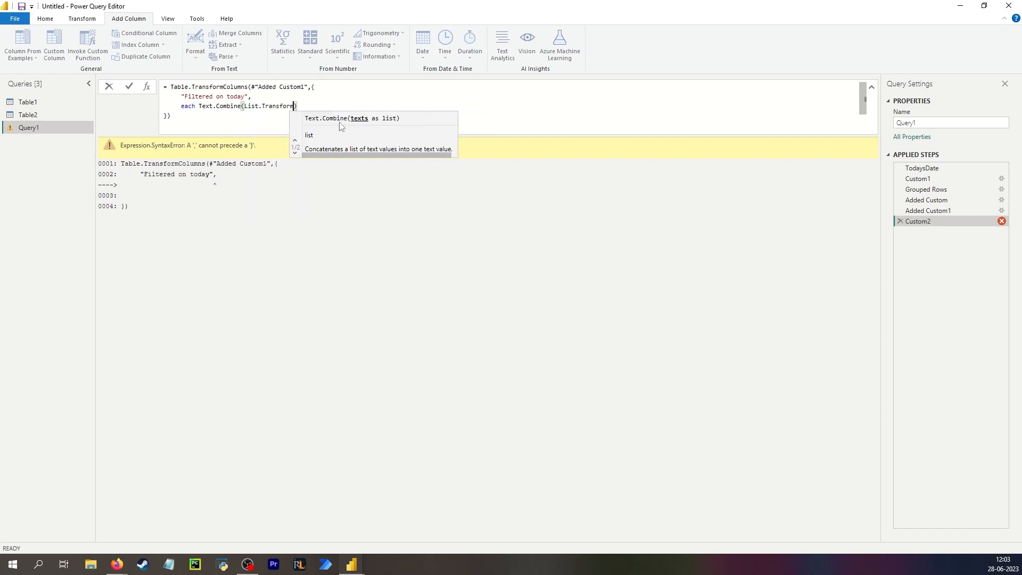
text(()
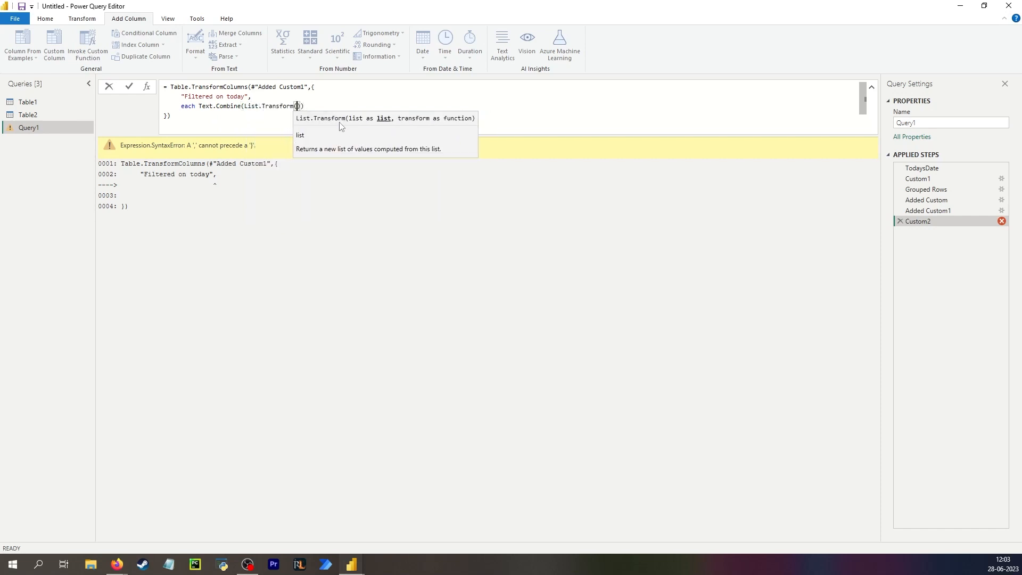
text(_)
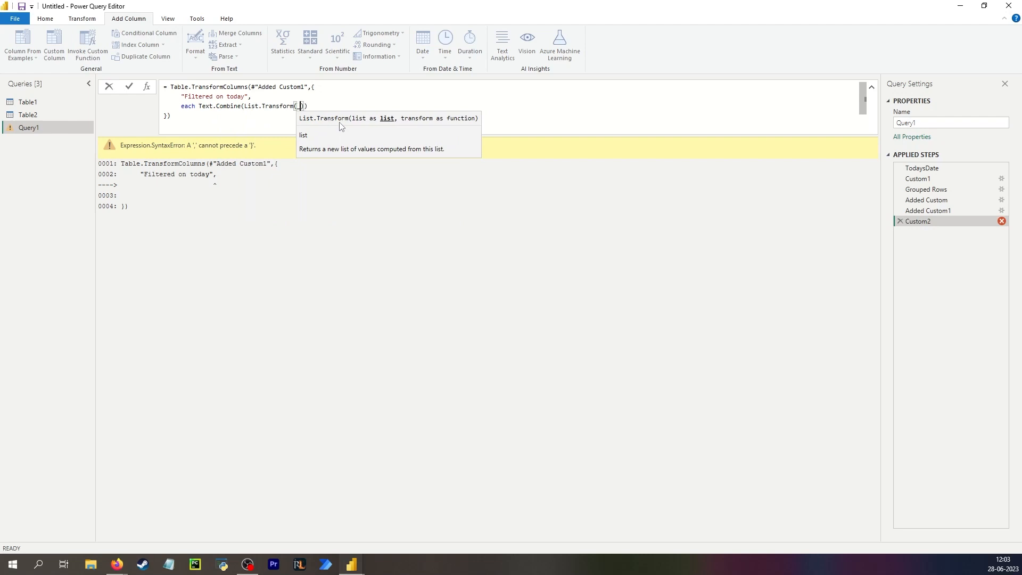
text(, )
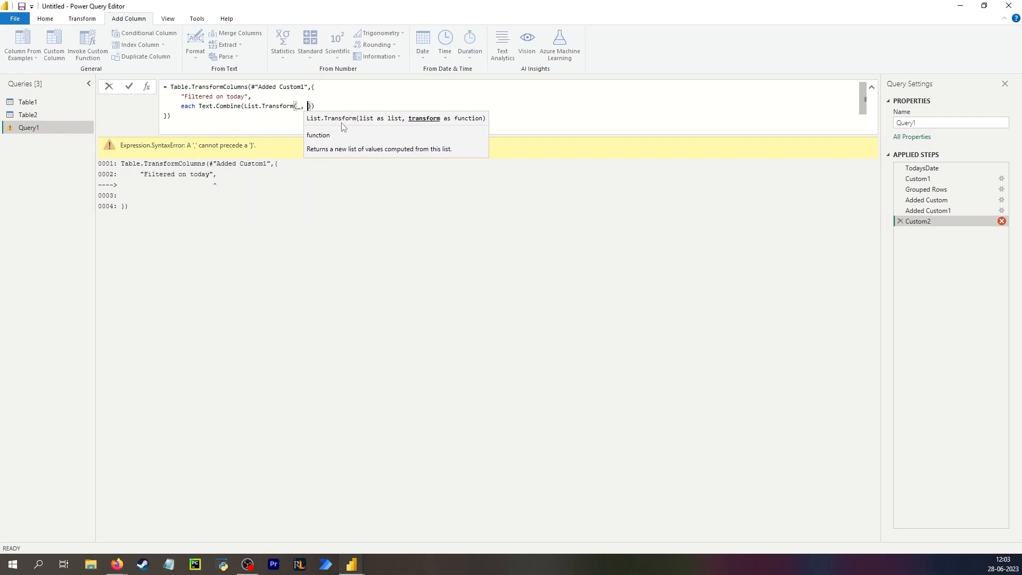
text(Text.From)
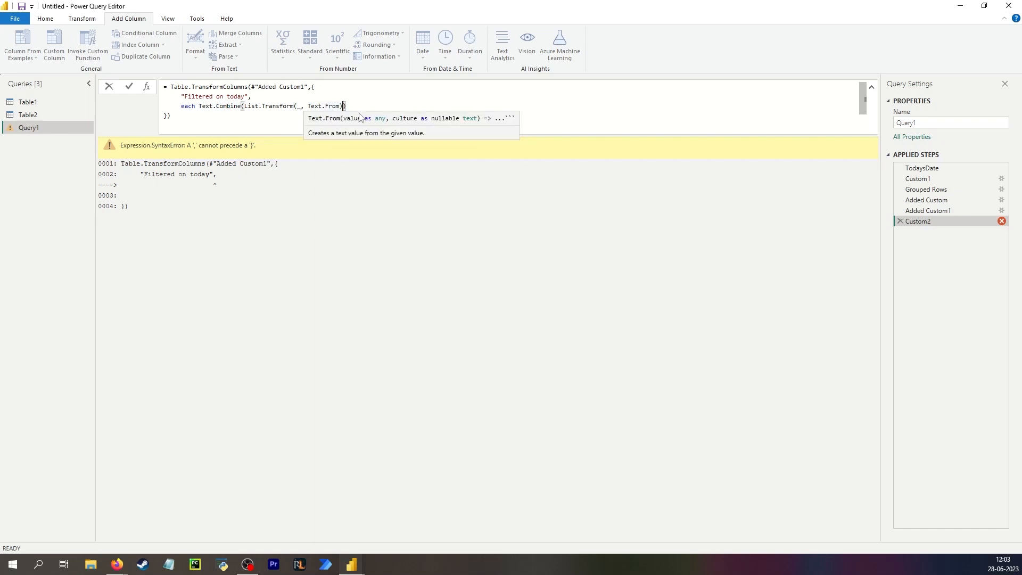
text(, ";)
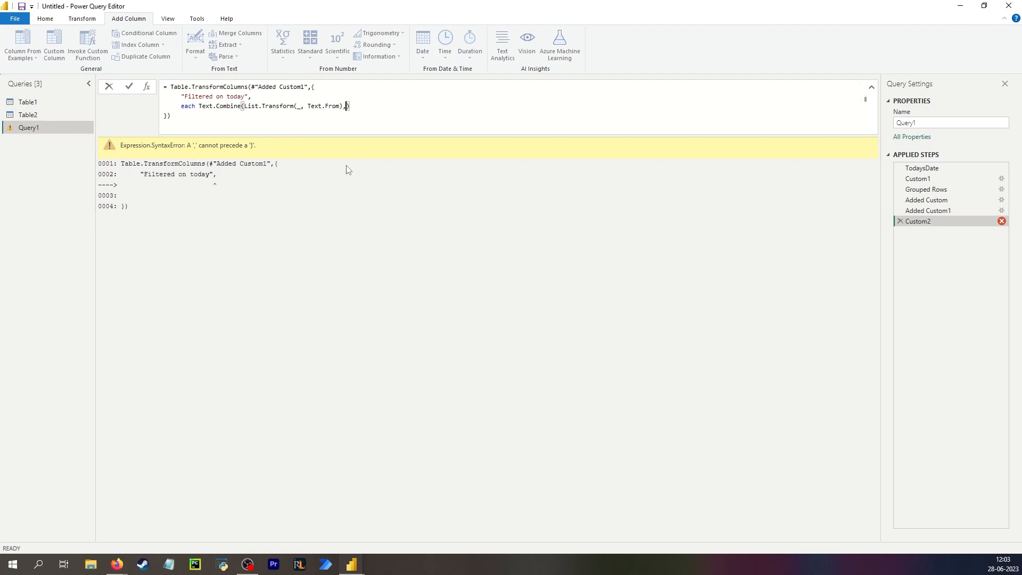
text( "),)
key(shift+Return)
text(type text)
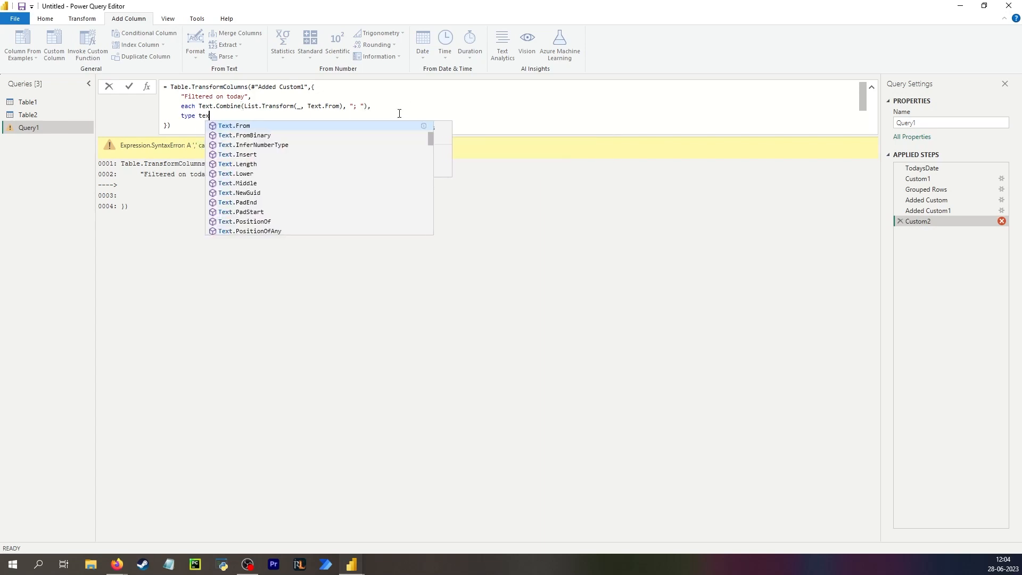
key(Return)
click(388, 156)
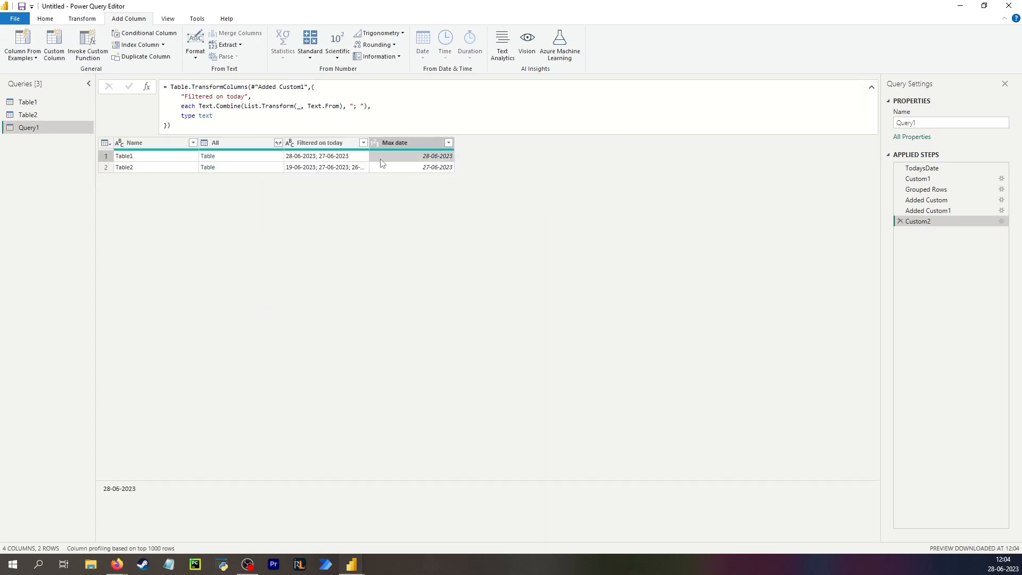
drag(370, 143, 472, 143)
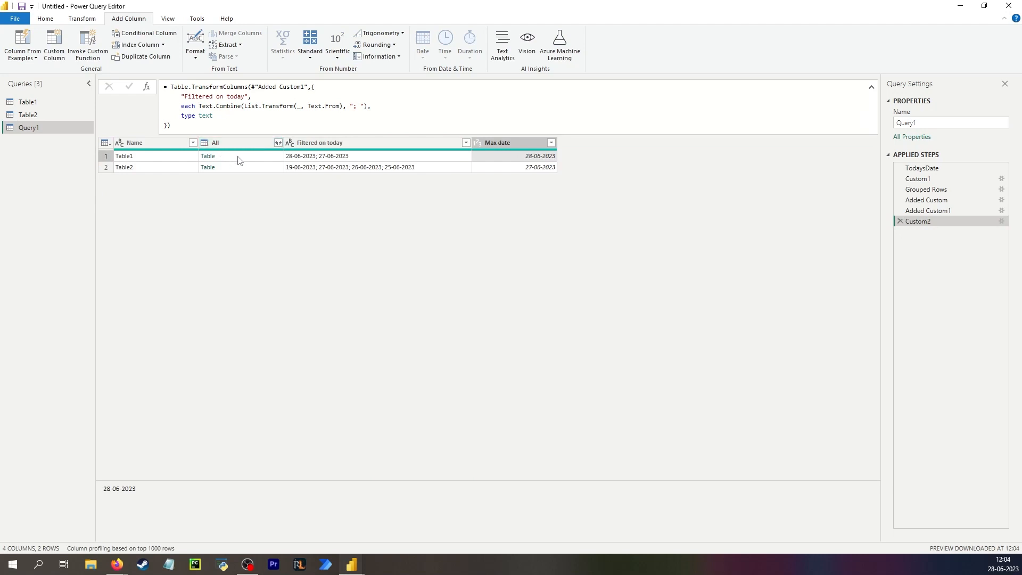
- Preview Table1's nested table from the All column, showing Dates, A and Name
click(238, 157)
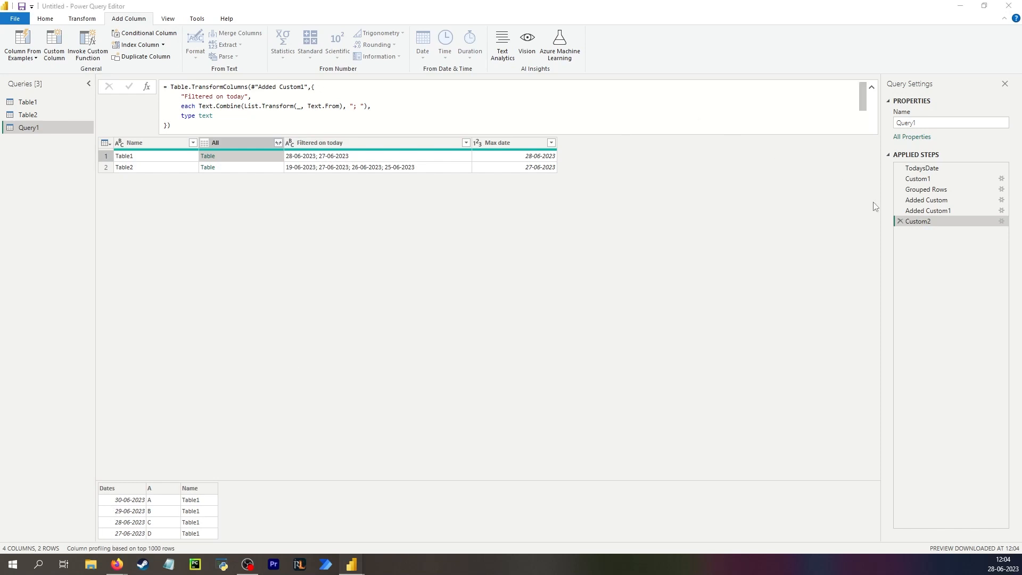
- Insert a step after Custom2 with an emptied formula and name it Empty
right_click(929, 225)
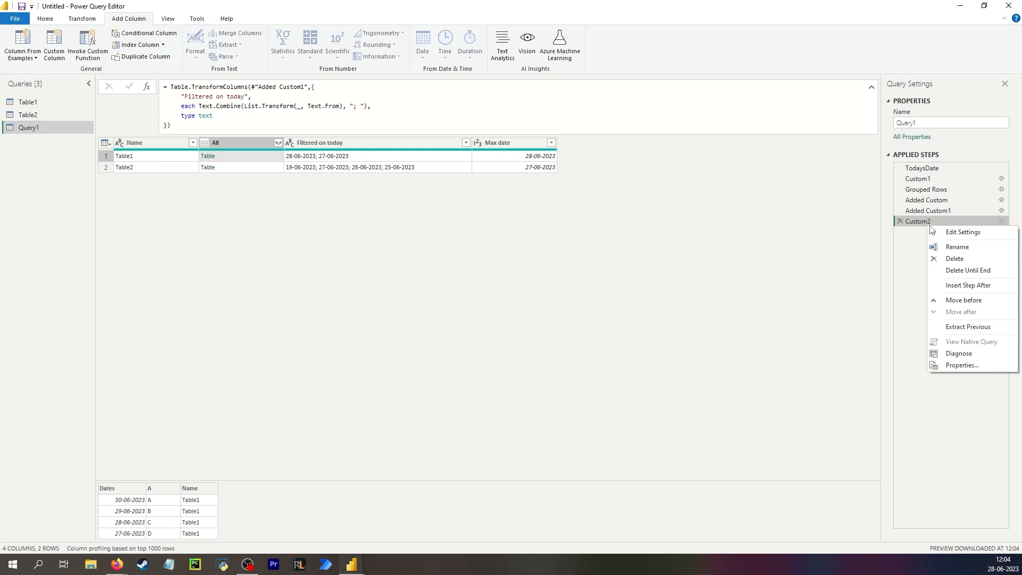
click(968, 285)
drag(168, 96, 168, 87)
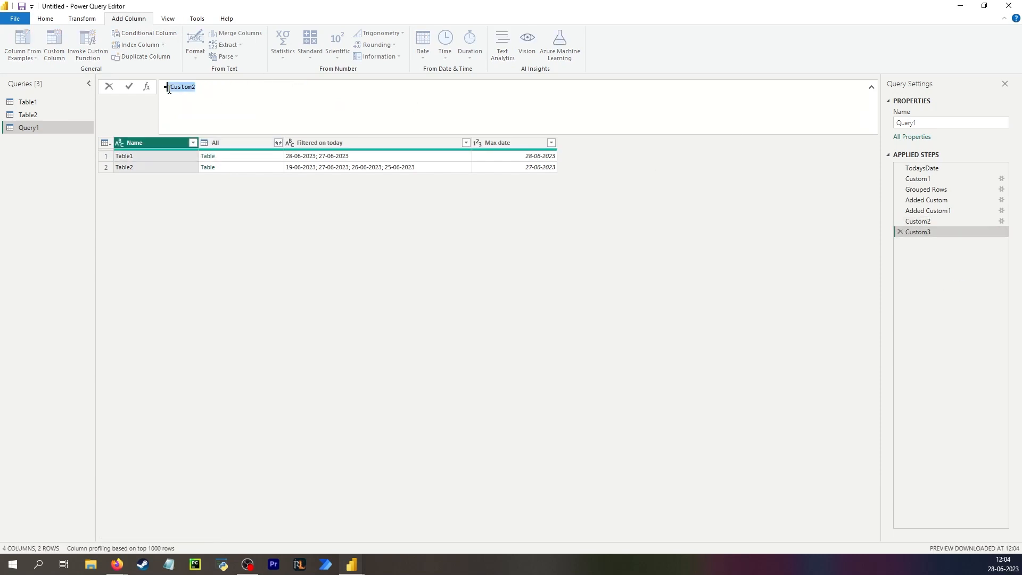
key(BackSpace)
key(Return)
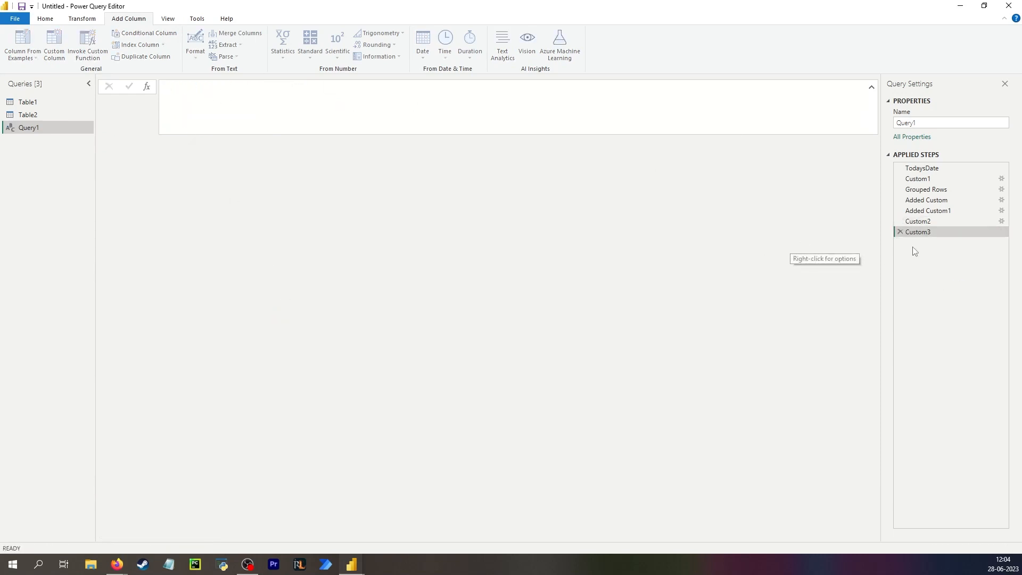
double_click(920, 232)
text(Emp)
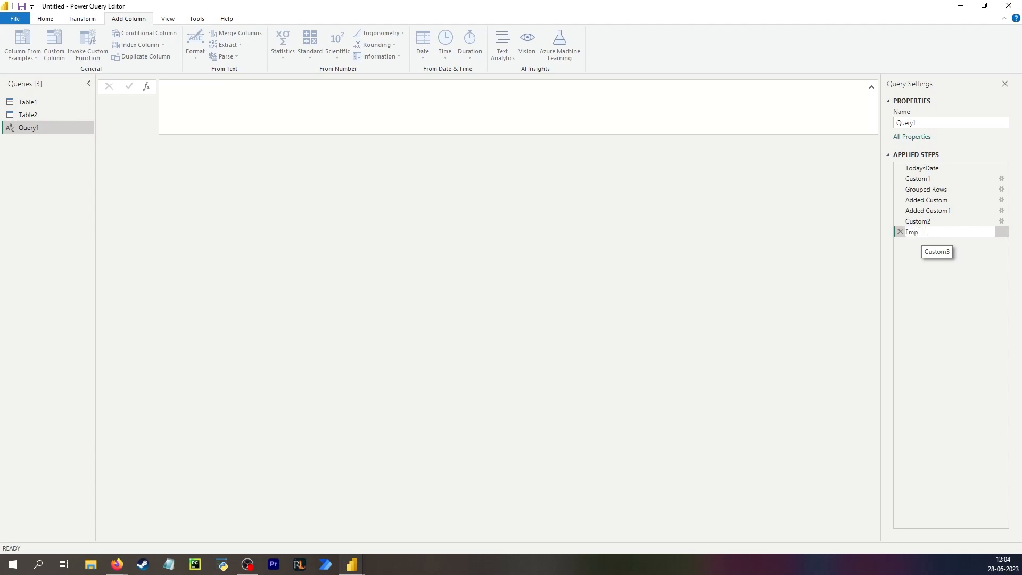
text(ty)
key(Return)
- Add another step after Empty whose formula points to the Added Custom step
right_click(927, 234)
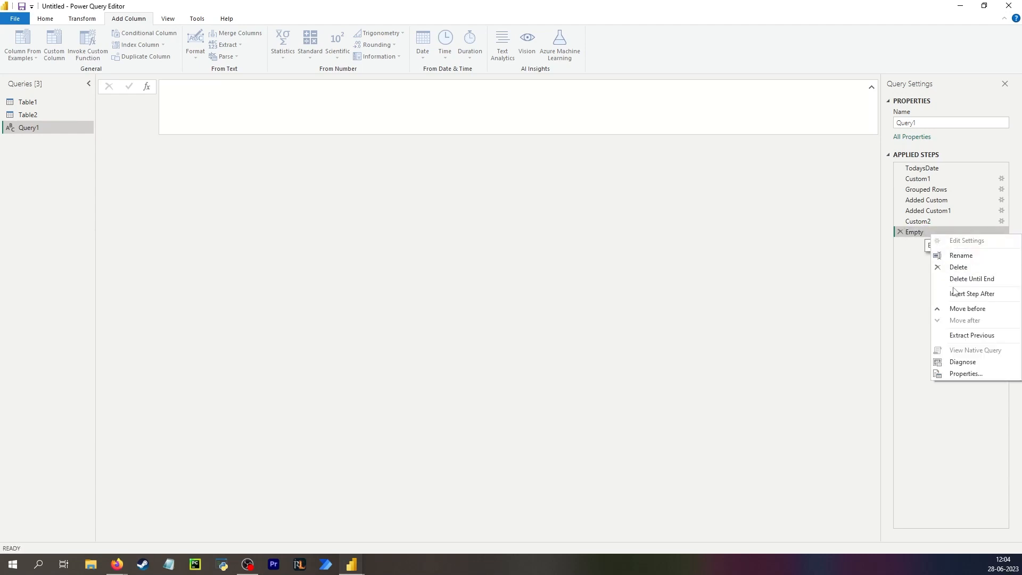
click(952, 293)
drag(188, 87, 165, 87)
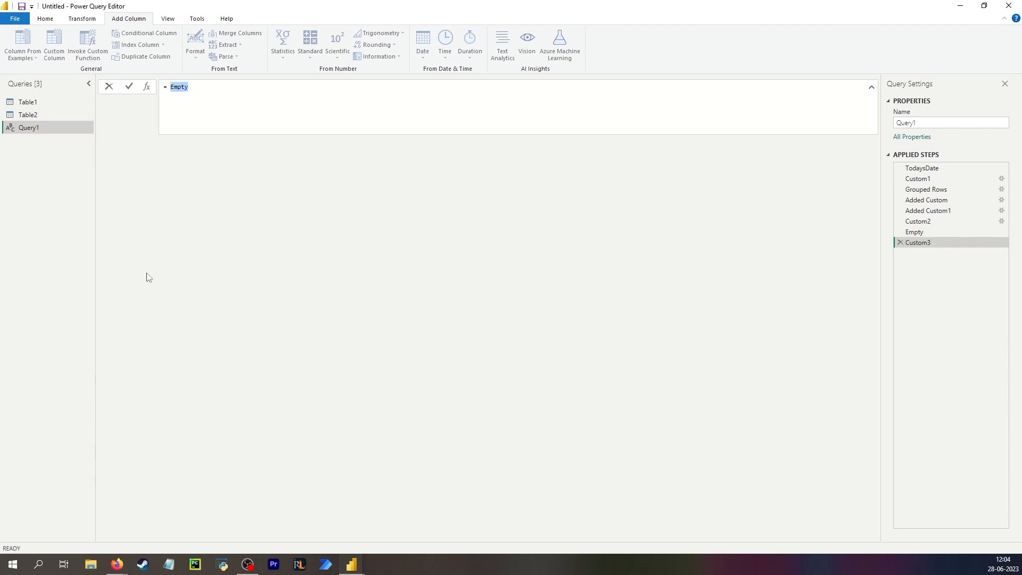
text(#"Added Custom")
key(Return)
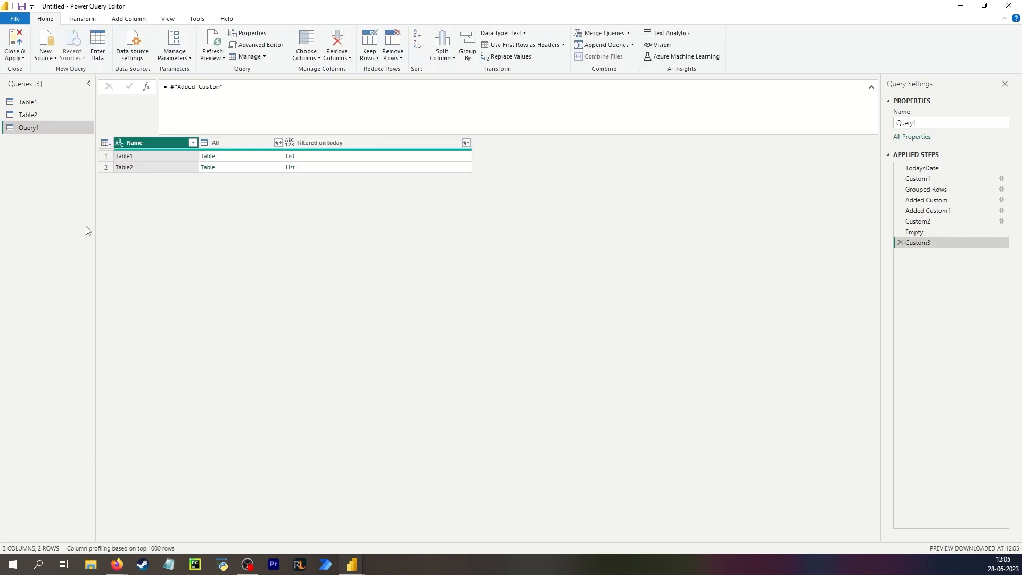
- Rename Added Custom to 'Filter on today' and the last step to 'Expand the list'
click(931, 202)
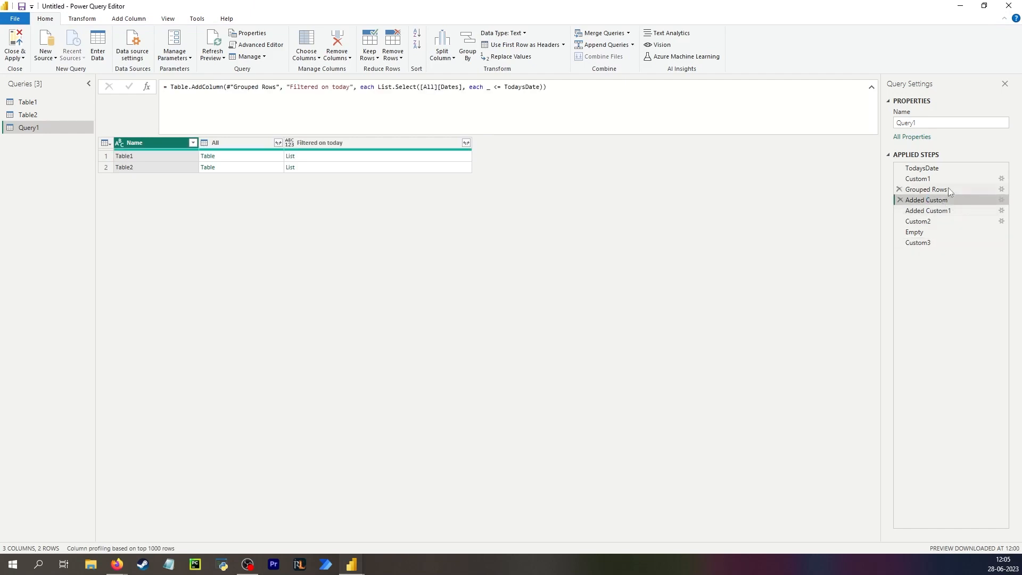
key(F2)
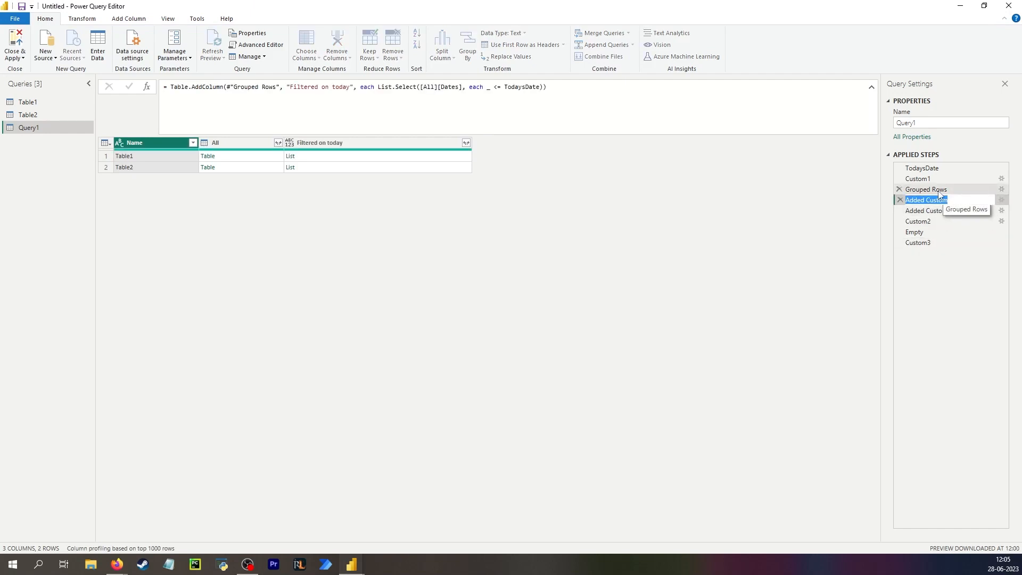
text(F)
text(ilter on today)
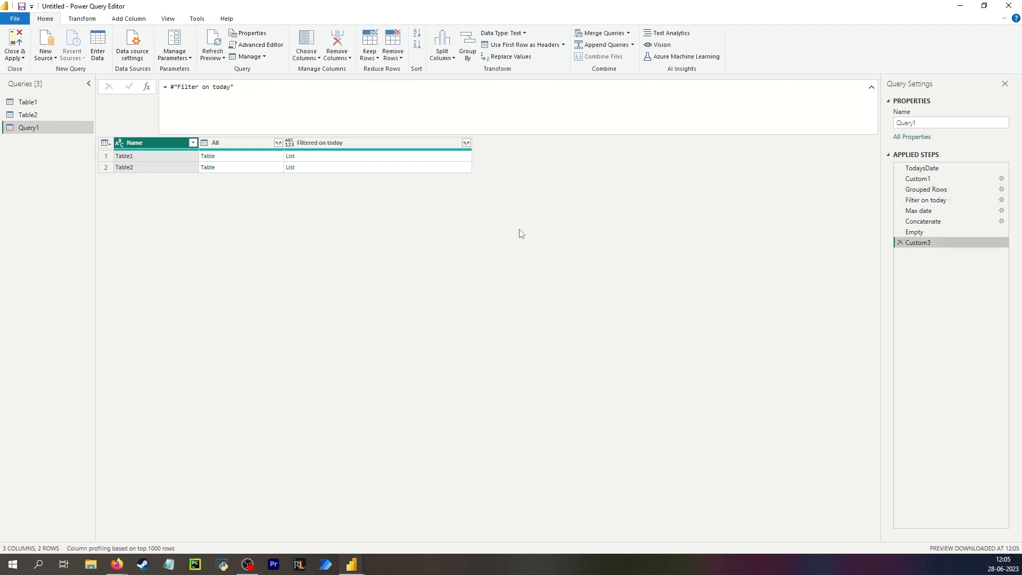
key(F2)
text(Expand the list)
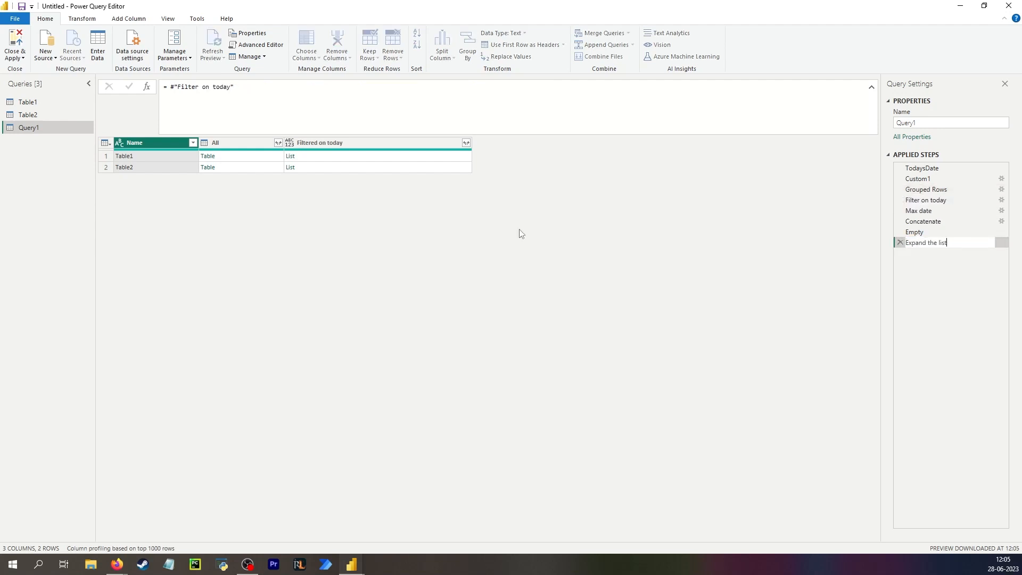
key(Return)
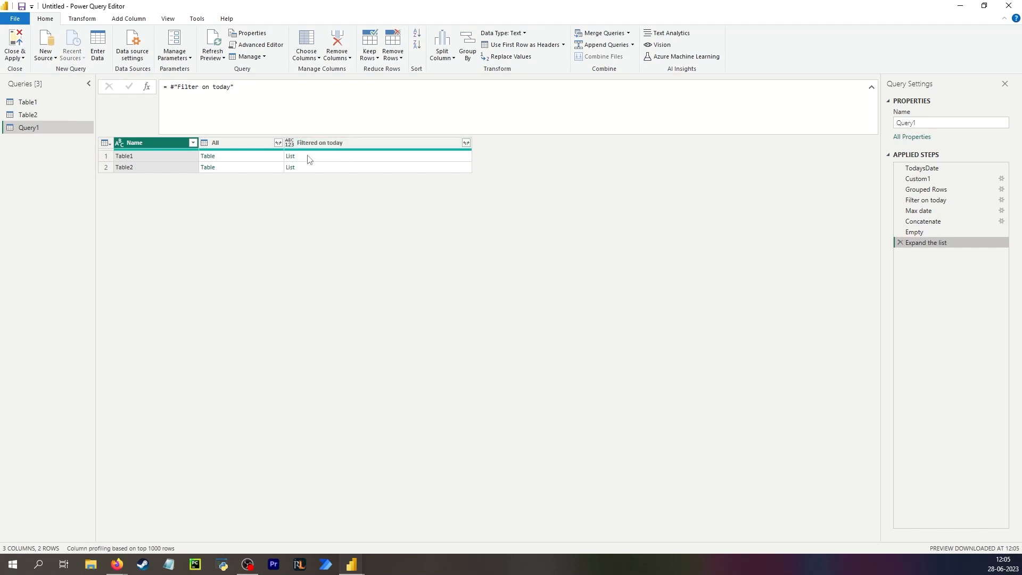
click(214, 86)
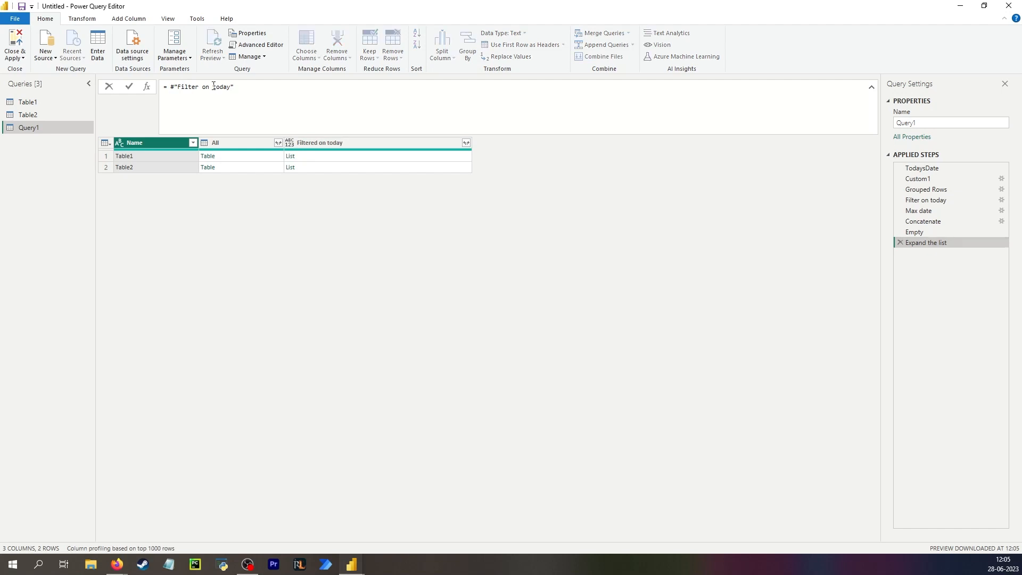
drag(248, 87, 170, 86)
key(ctrl+c)
text(expanmd)
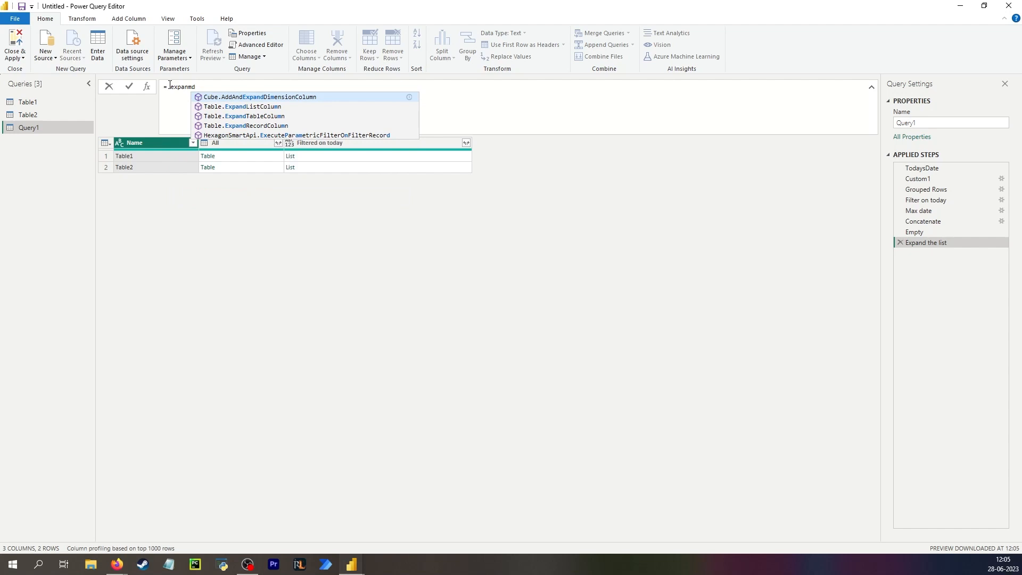
key(Down)
key(Tab)
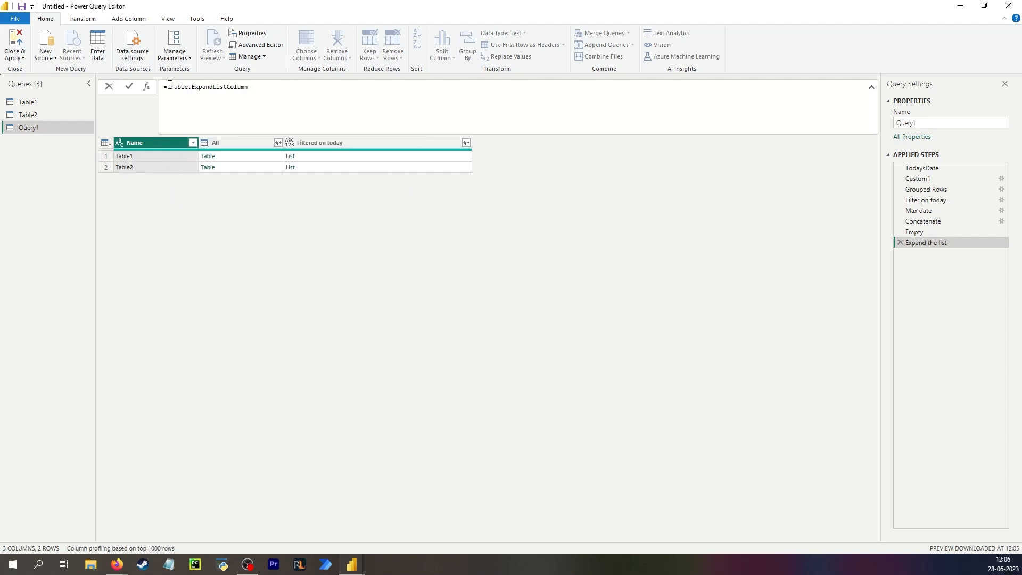
text(()
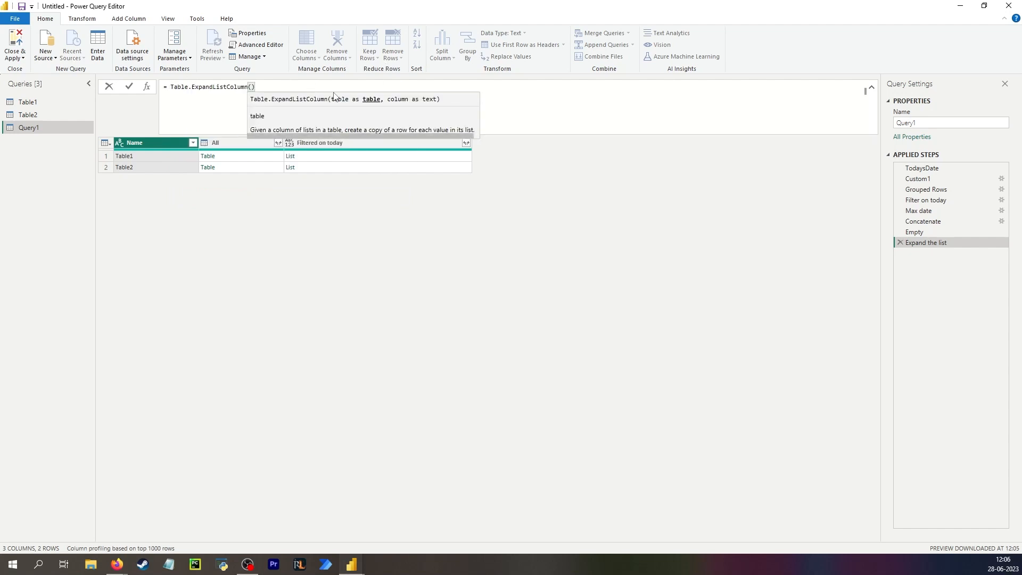
key(ctrl+v)
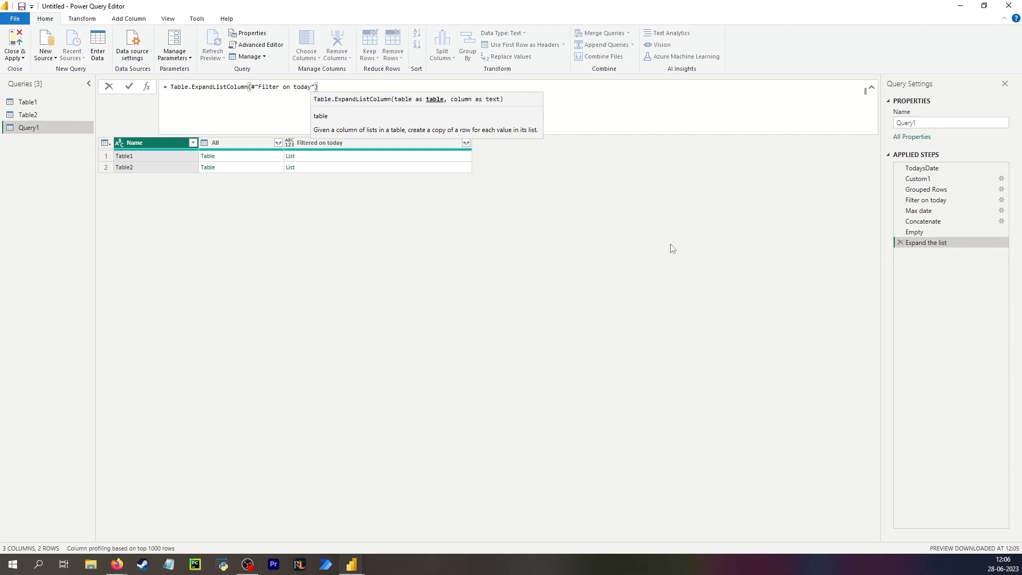
text(,)
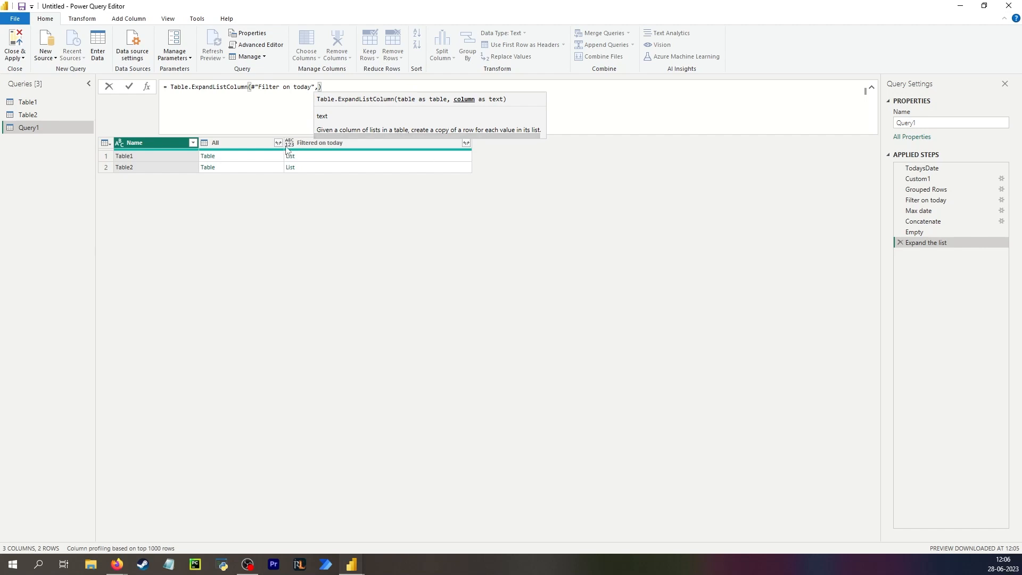
text( "Filtered on today)
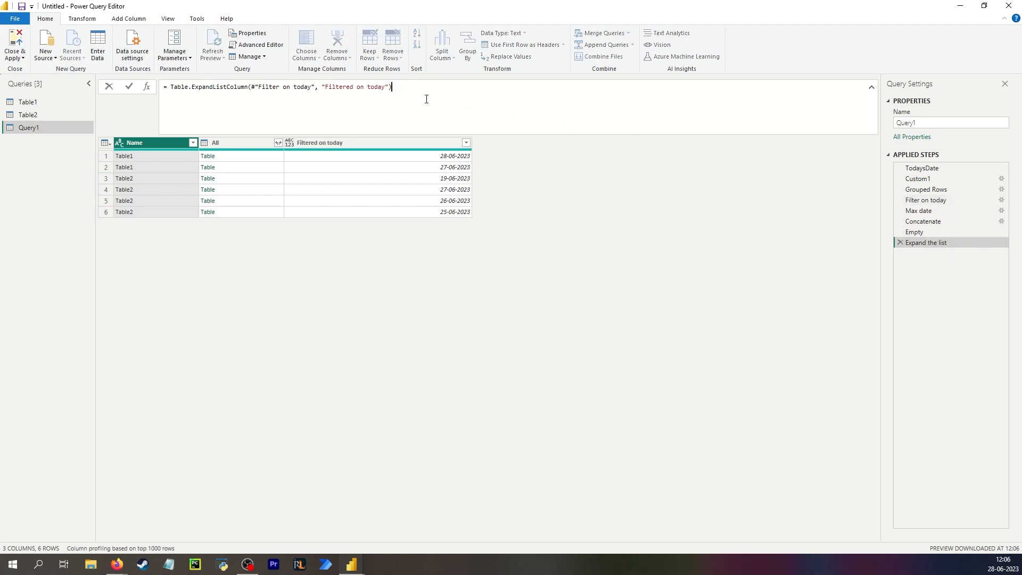
drag(420, 93, 168, 89)
drag(252, 86, 172, 87)
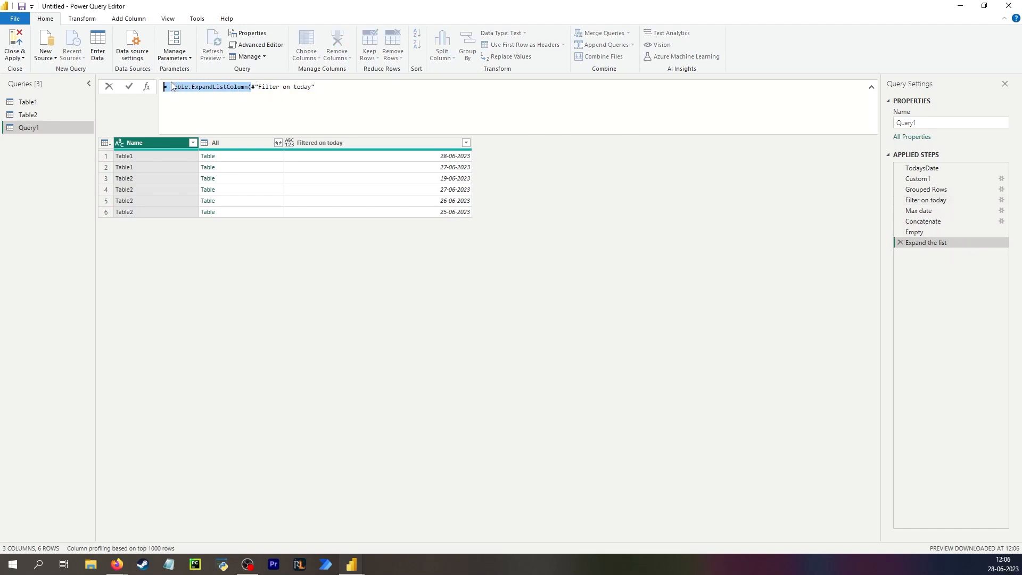
key(Delete)
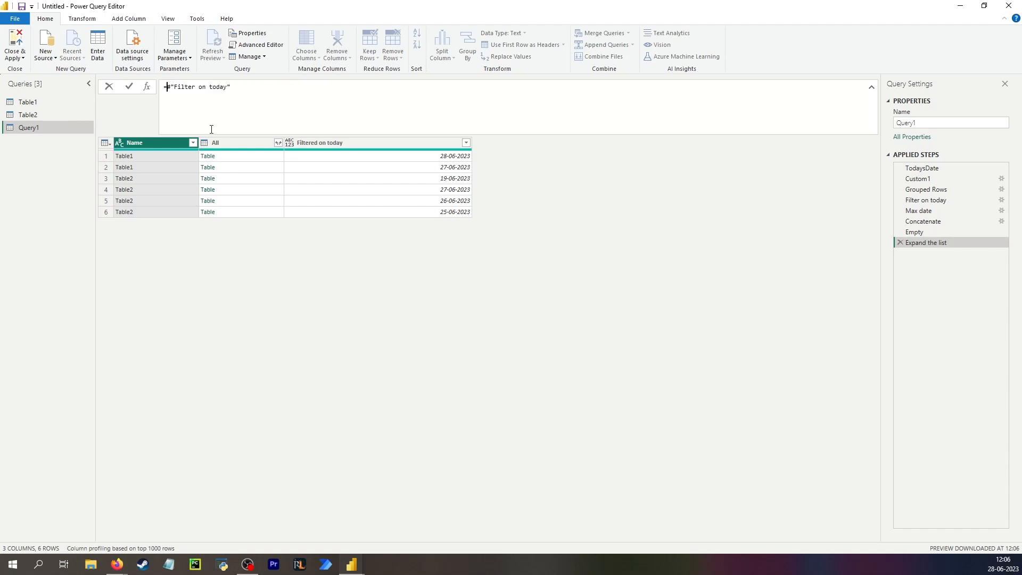
key(Return)
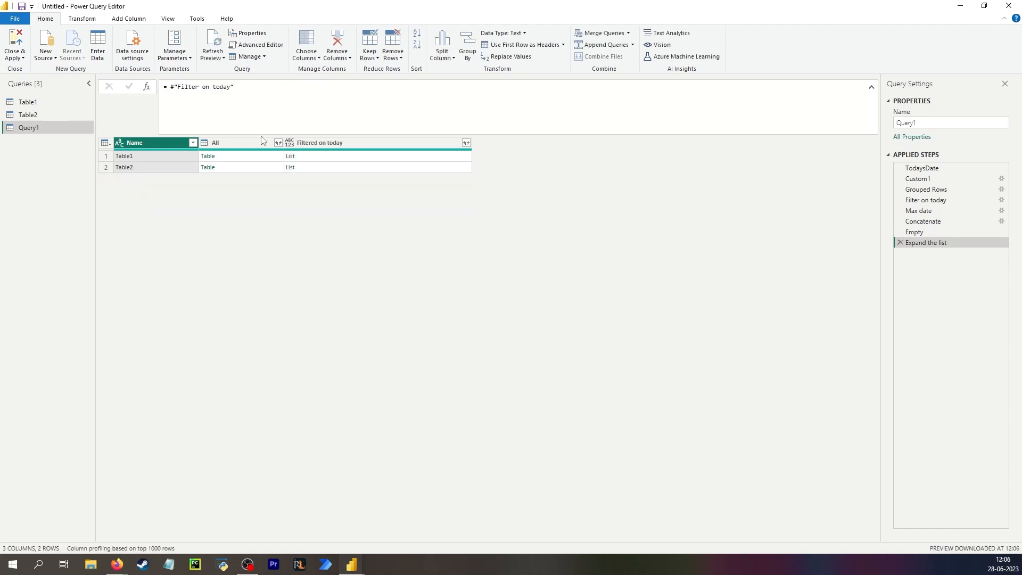
- Expand the Filtered on today lists into new rows and delete the Expand the list step
click(466, 143)
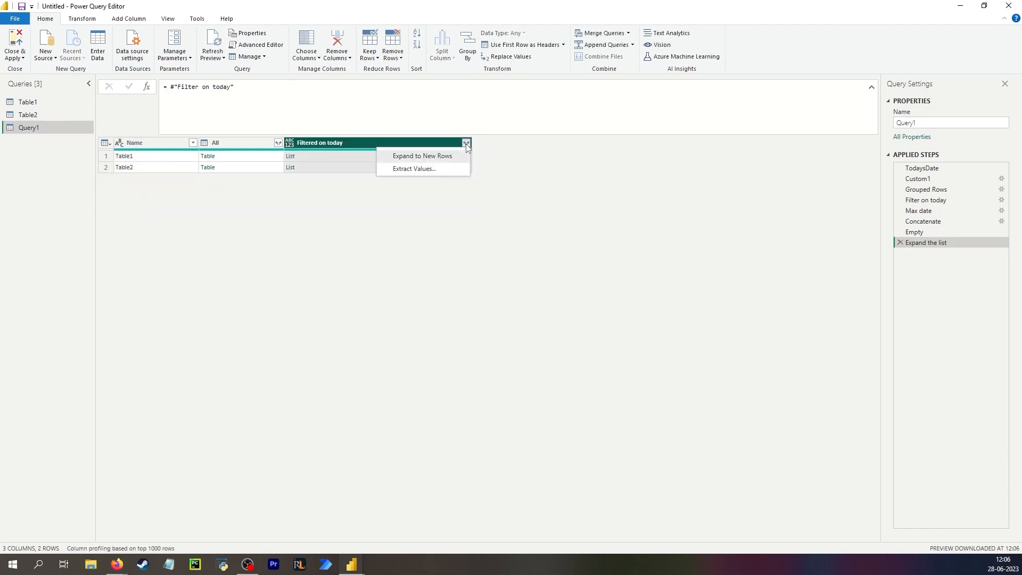
click(415, 157)
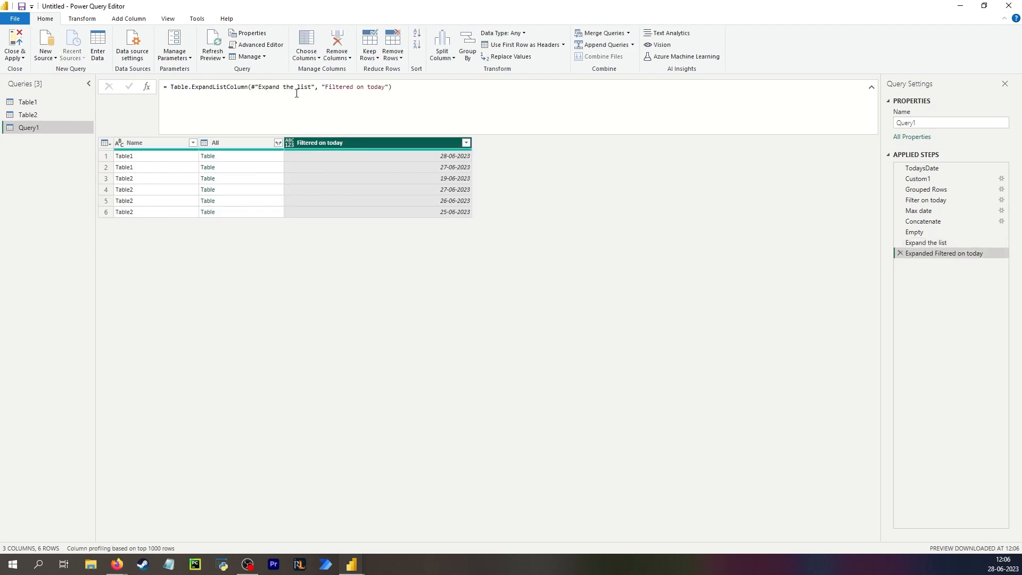
click(918, 242)
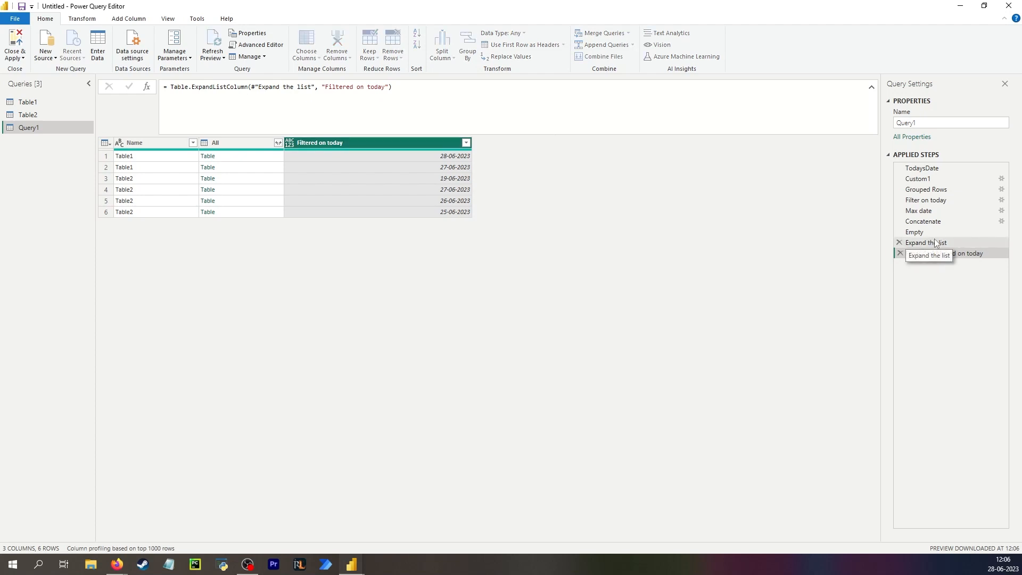
click(899, 242)
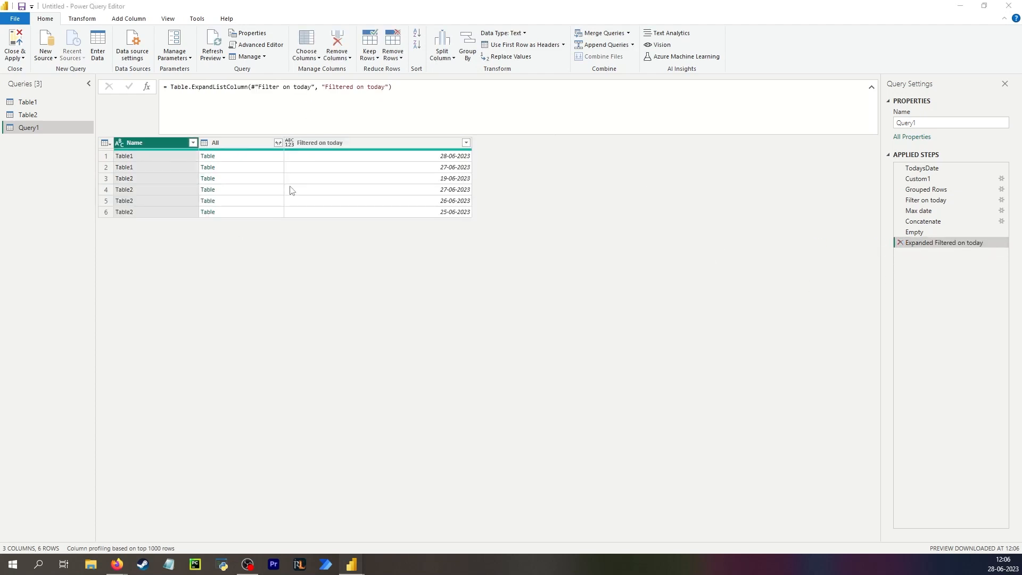
- Sort the Filtered on today dates descending, from 28-06-2023 down to 19-06-2023
click(466, 142)
click(379, 170)
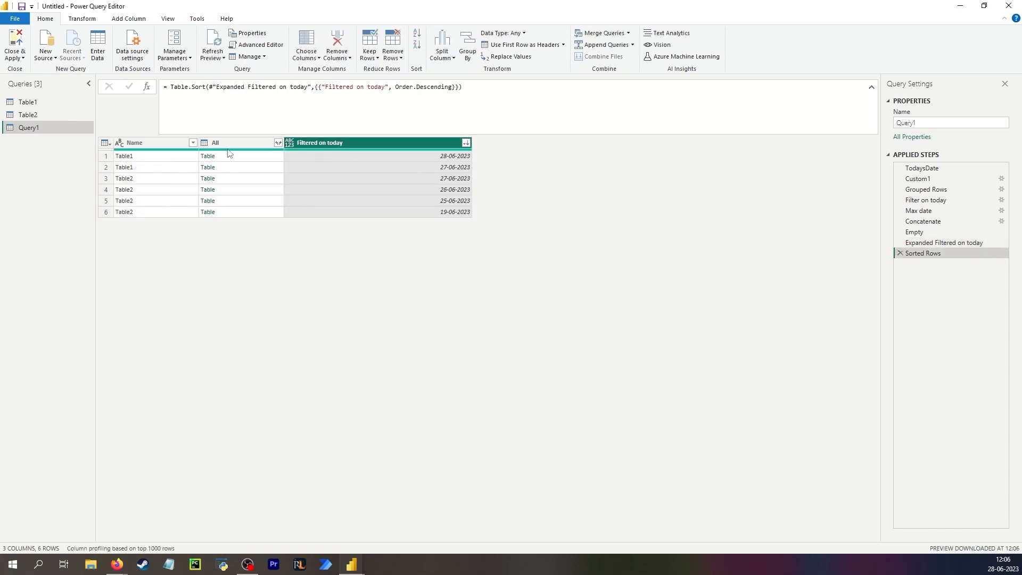
click(165, 144)
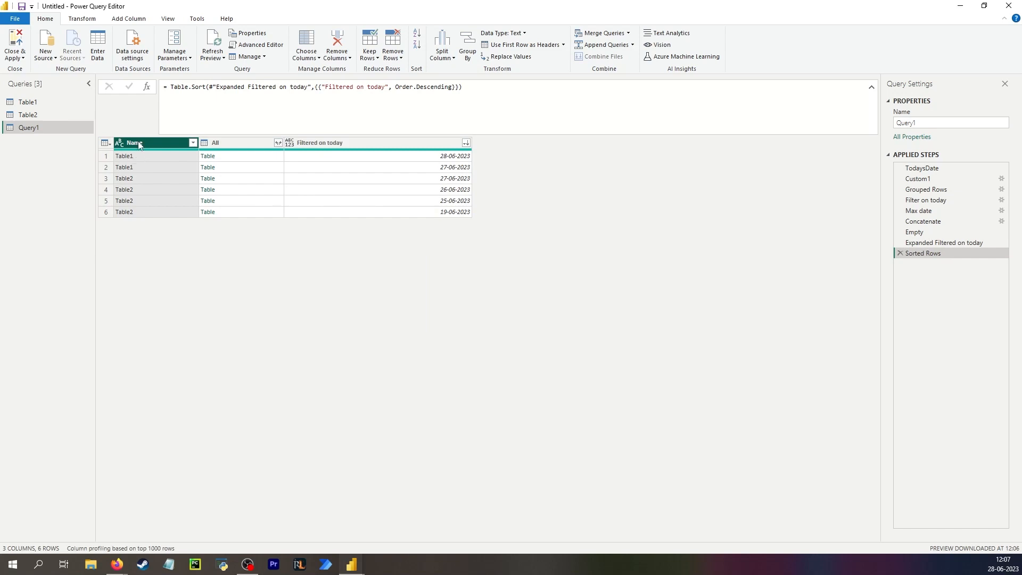
- Remove duplicate rows on Name, keeping 28-06-2023 for Table1 and 19-06-2023 for Table2
right_click(148, 148)
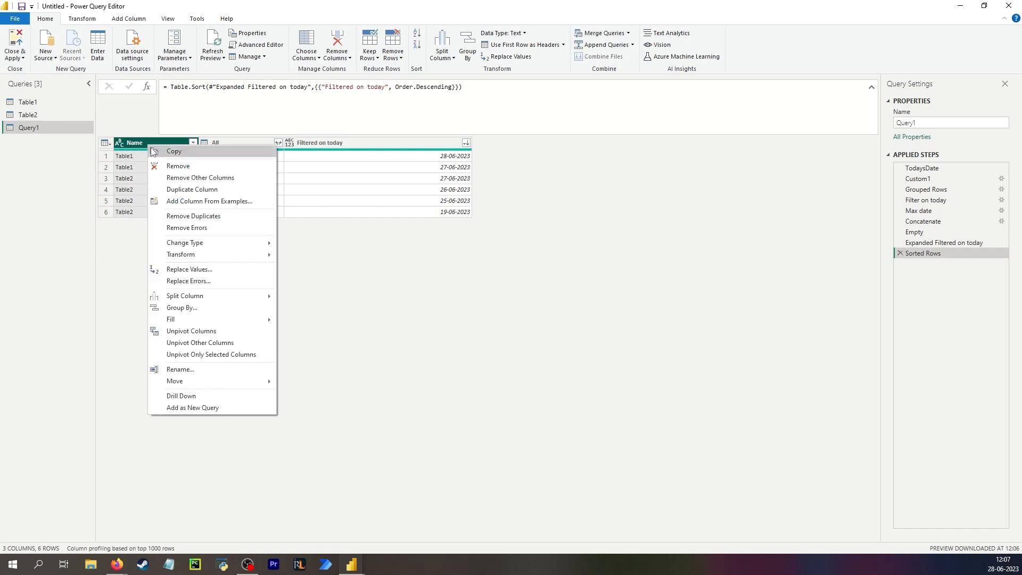
click(195, 218)
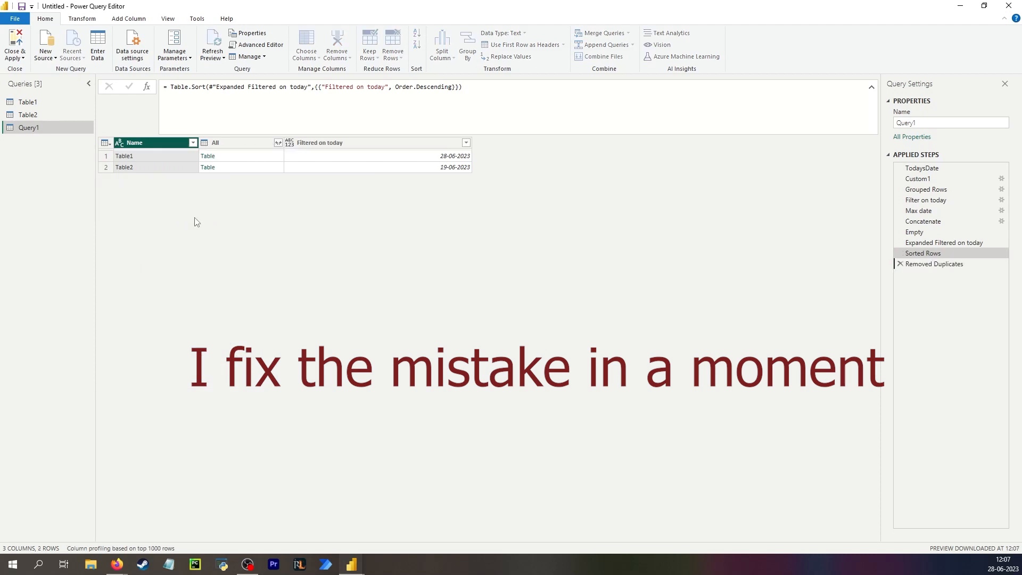
click(388, 159)
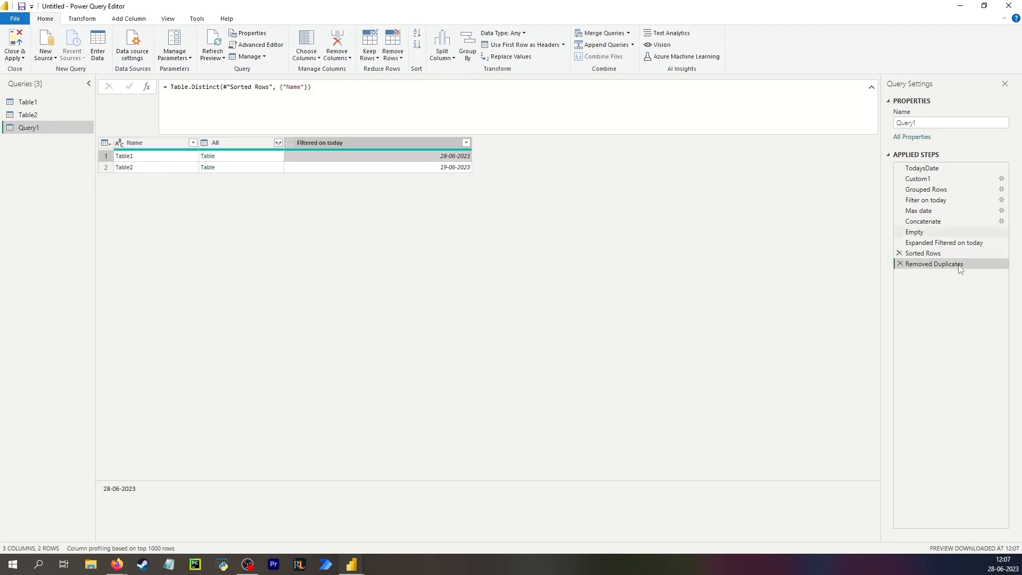
- Inspect the Max date and Concatenate results, then add a step after Removed Duplicates
click(935, 210)
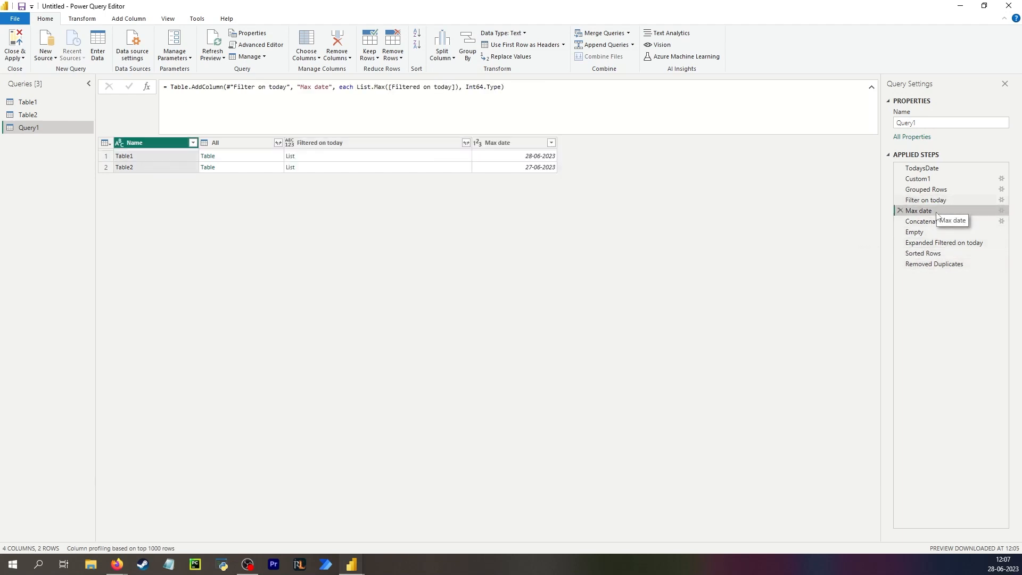
click(407, 162)
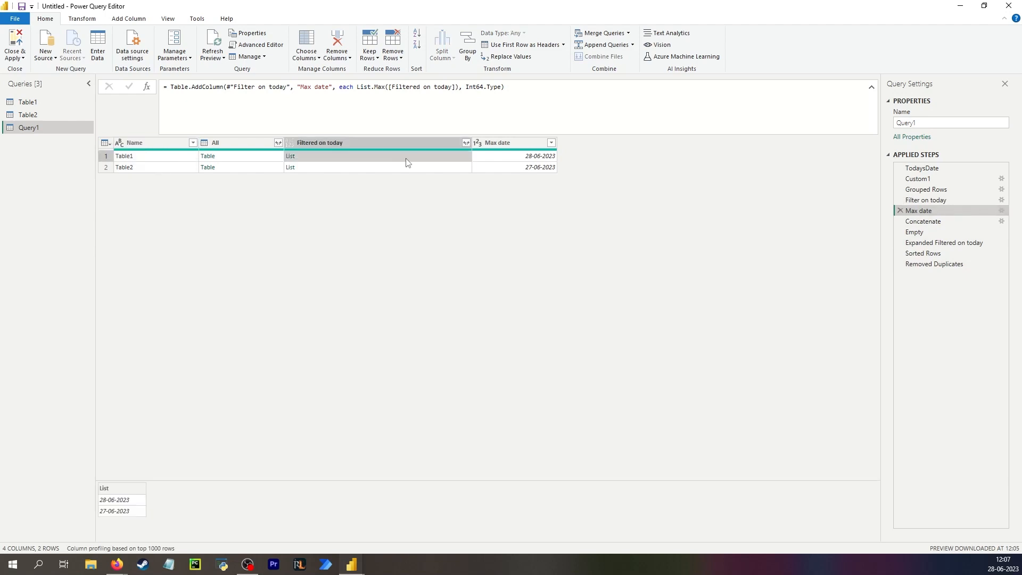
click(925, 221)
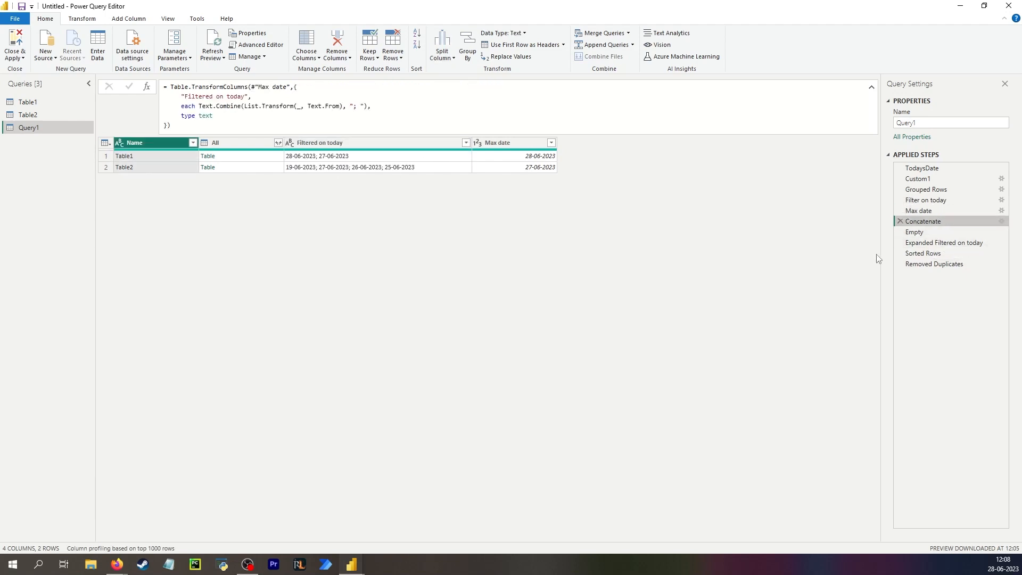
click(939, 264)
click(250, 155)
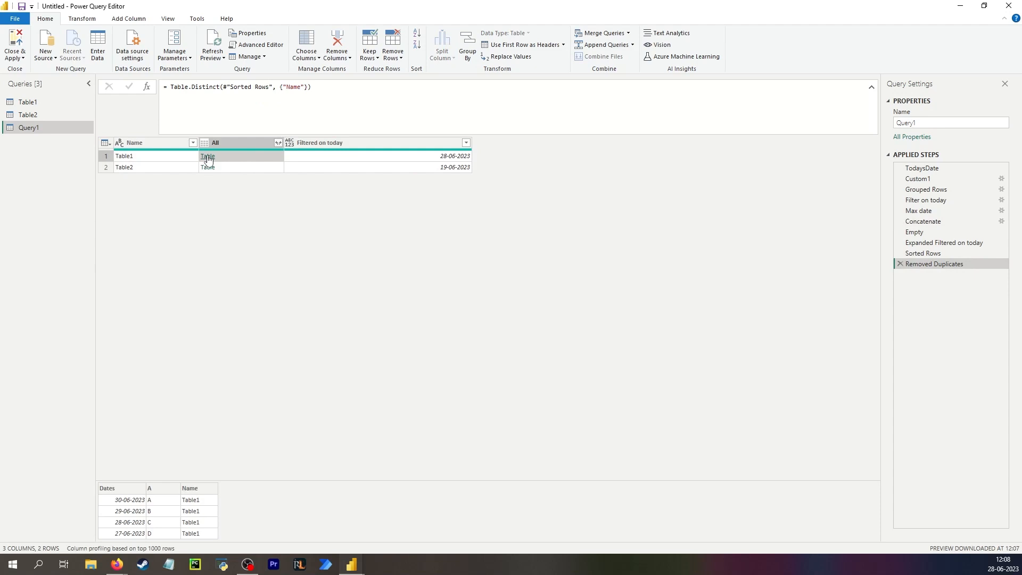
click(147, 87)
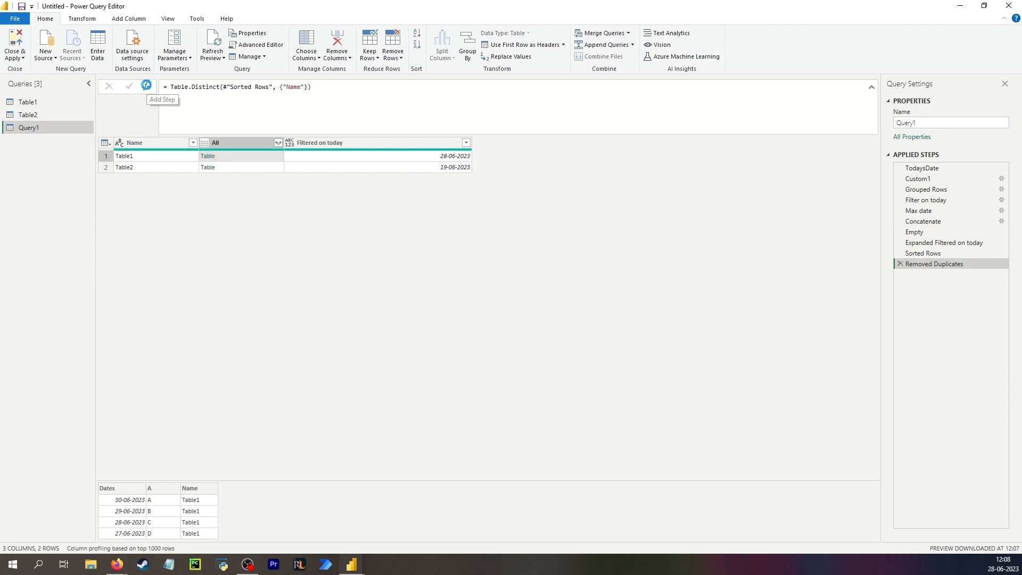
- Start the Custom2 formula as Table.TransformColumns on Removed Duplicates' All column
click(236, 157)
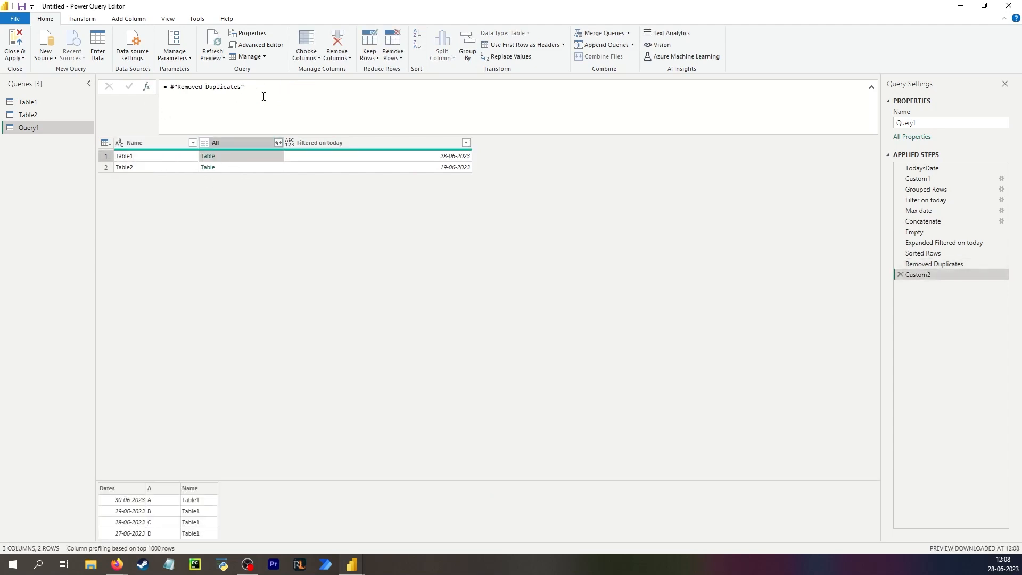
drag(245, 87, 168, 88)
key(ctrl+c)
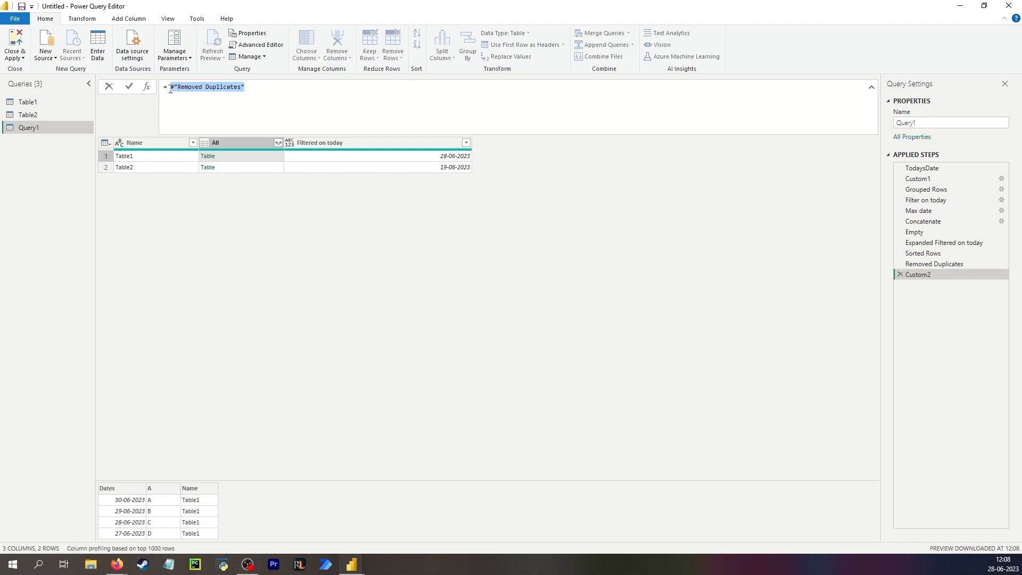
text(transf)
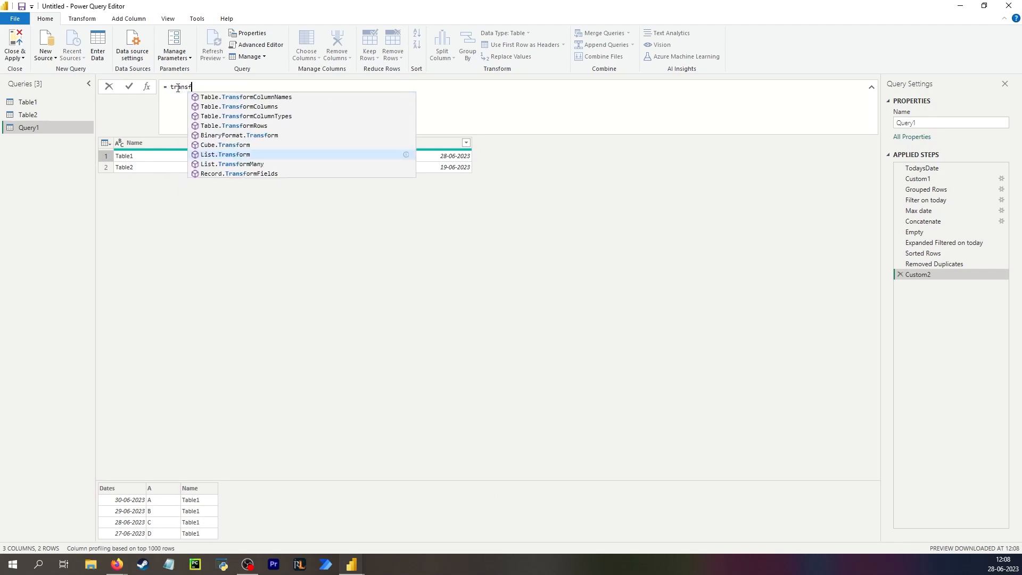
text(o)
key(Up)
key(Up)
key(Up)
key(Up)
key(Up)
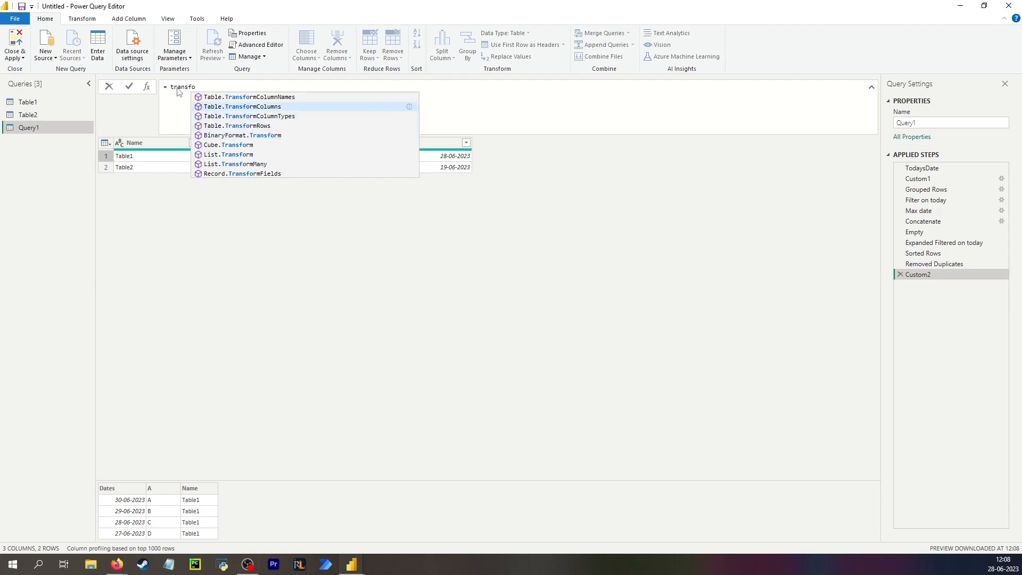
key(Tab)
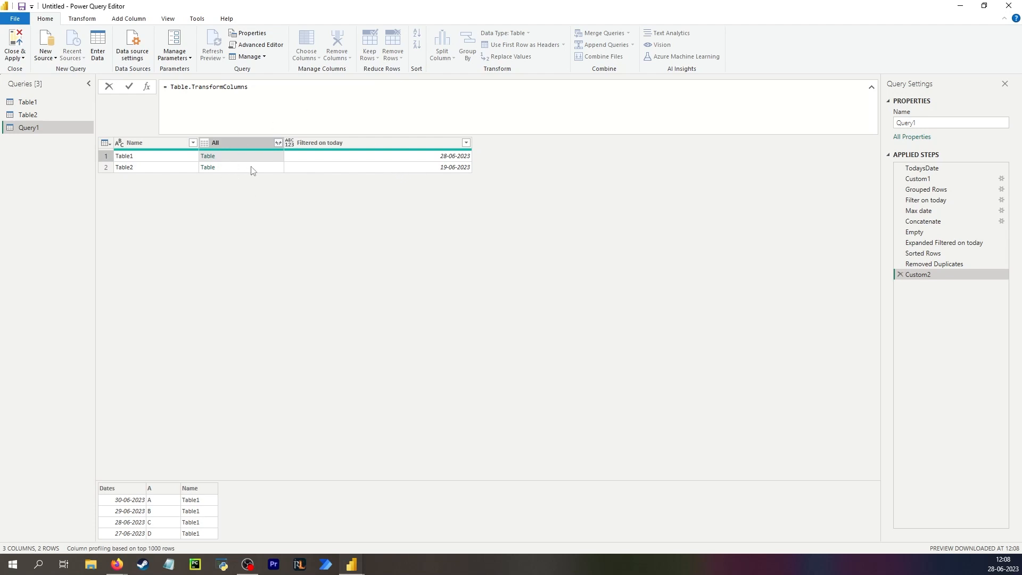
text(()
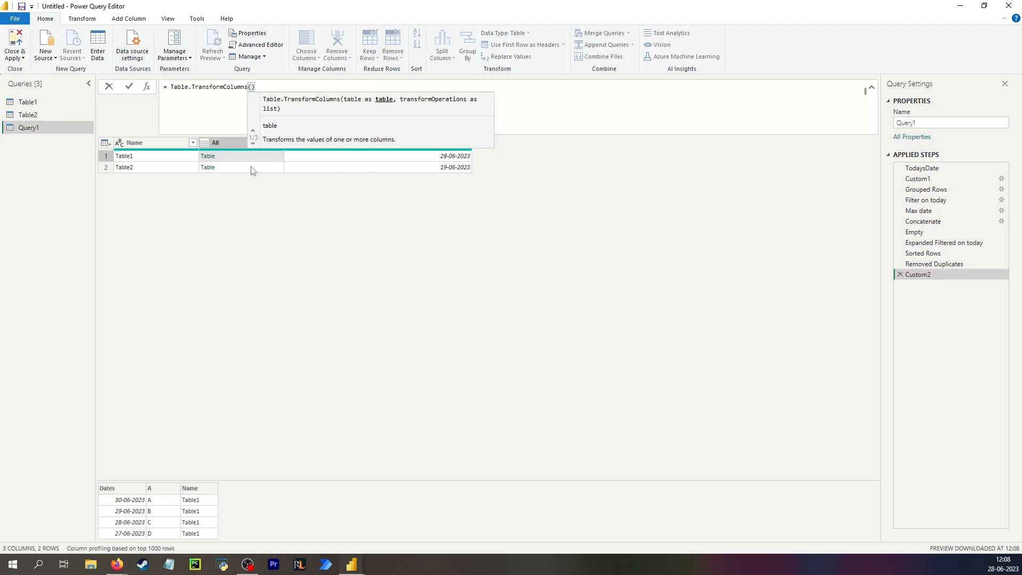
key(ctrl+v)
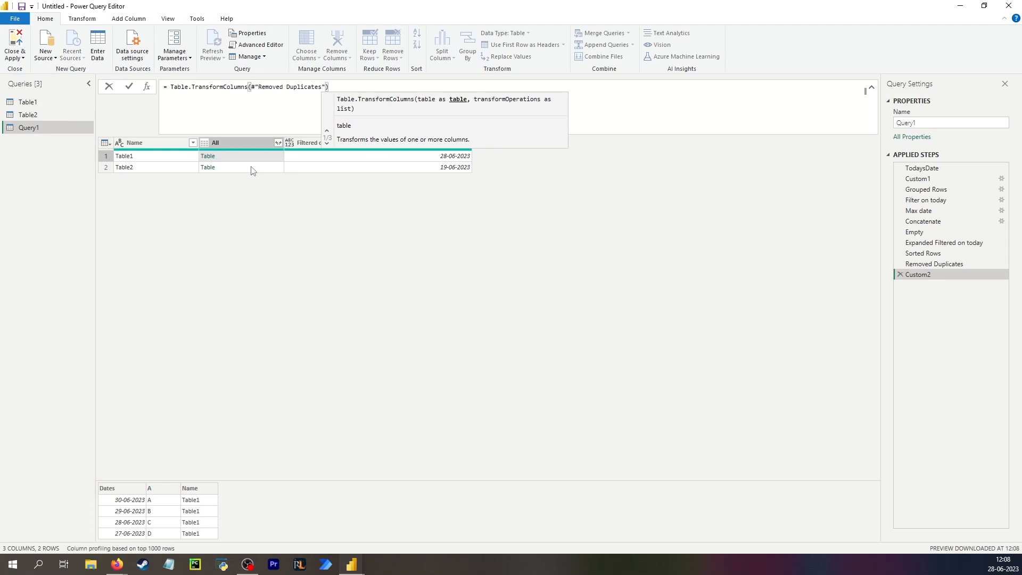
text(,)
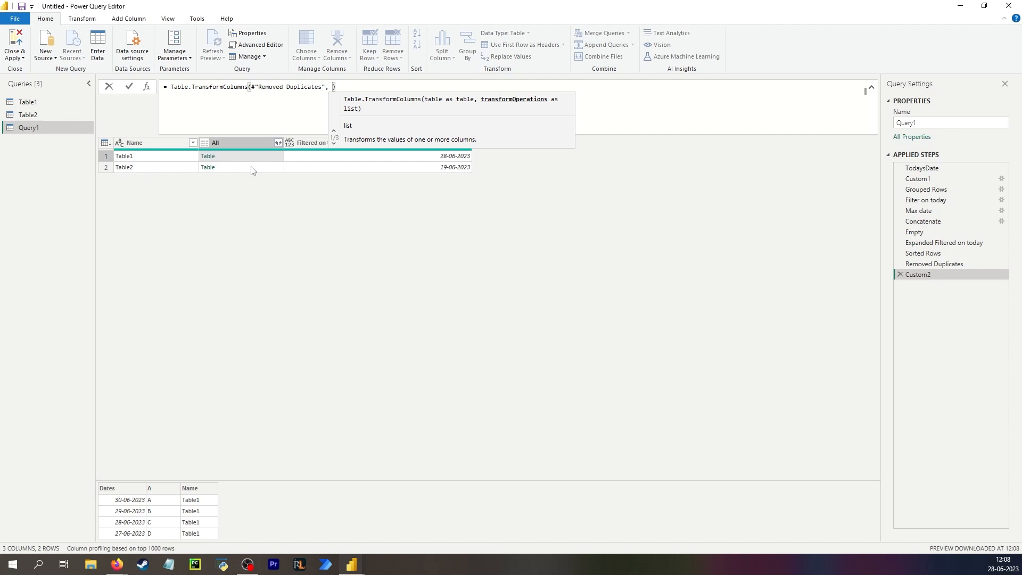
text( {)
key(shift+Return)
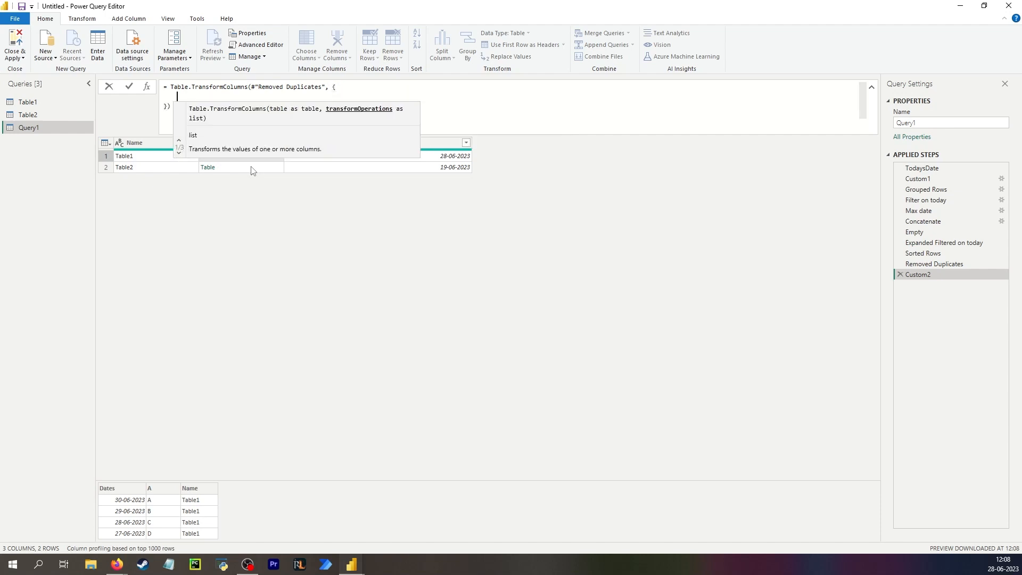
click(203, 96)
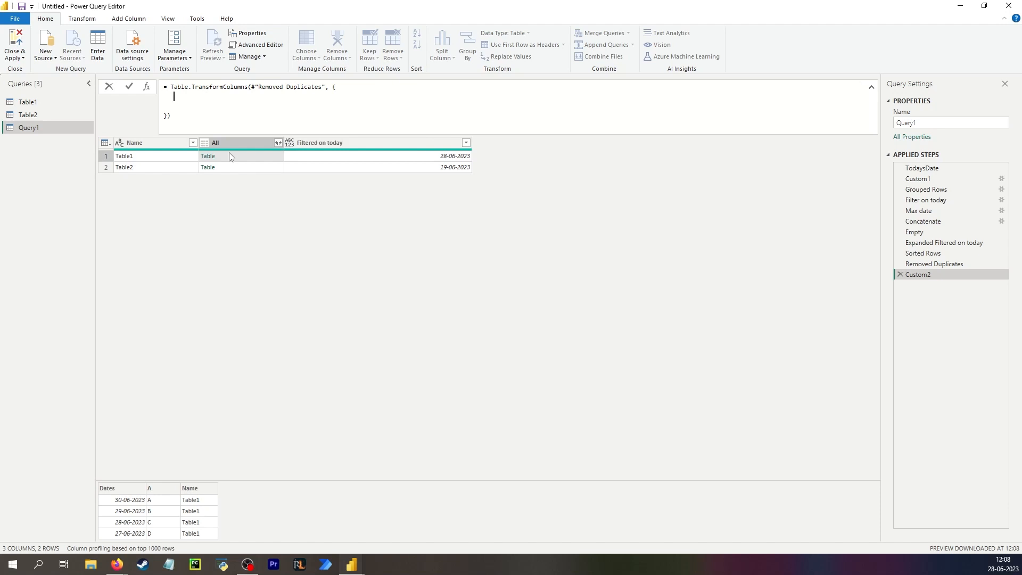
text("All)
key(Up)
key(End)
text(,)
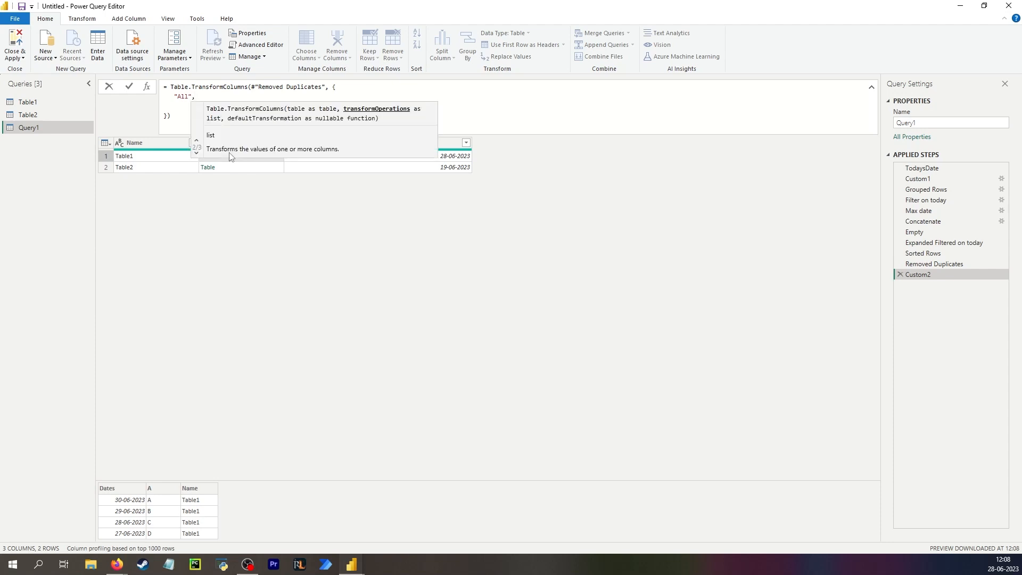
- Filter each nested table with Table.SelectRows(_, each [Dates] <= TodaysDate) and commit it
key(shift+Return)
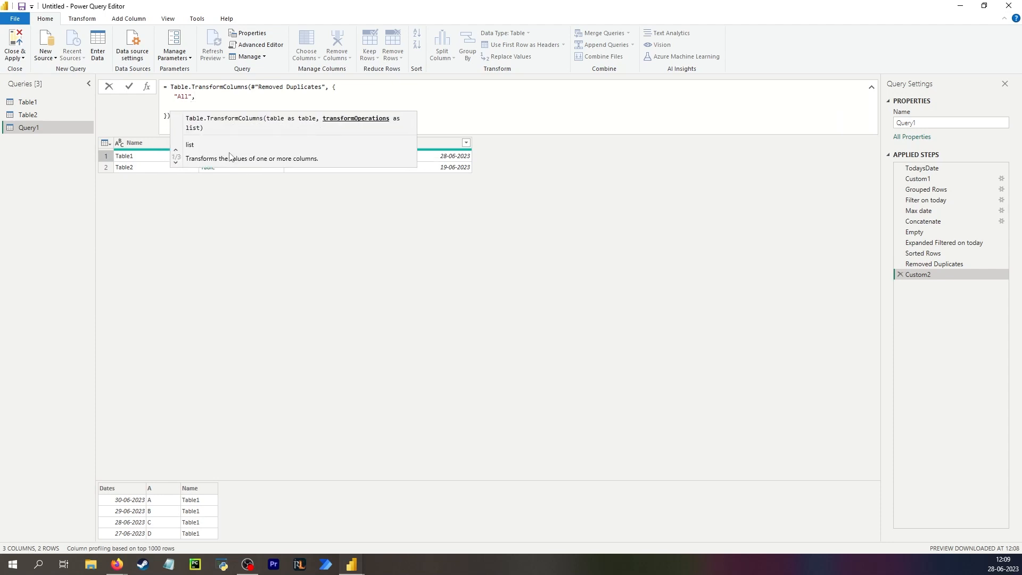
text(each)
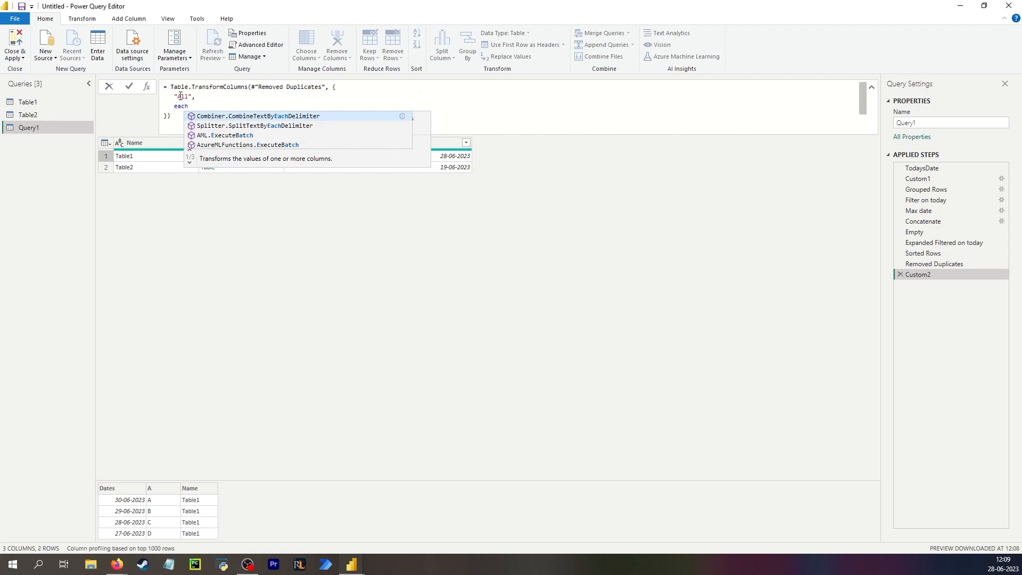
text( table.)
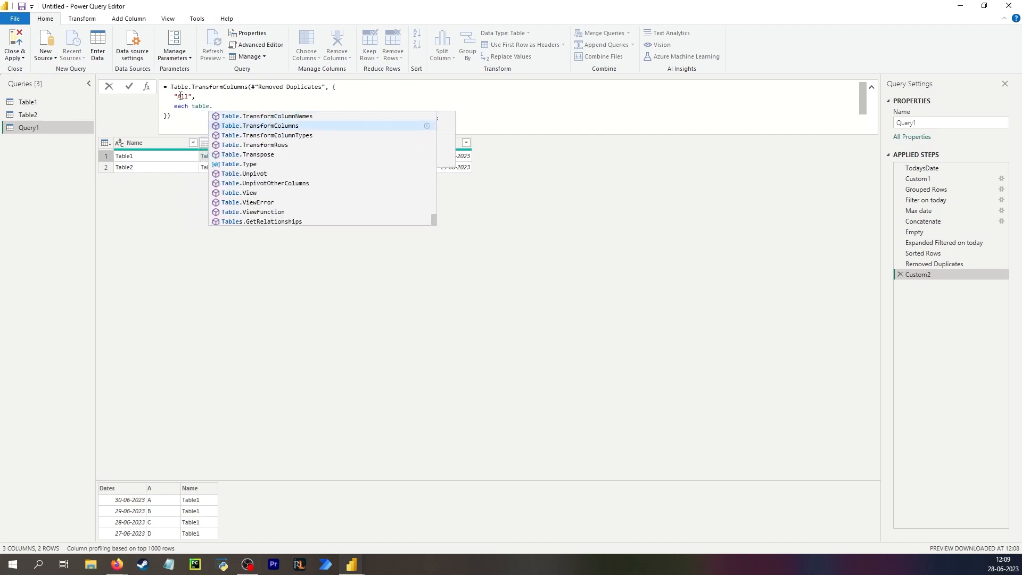
key(BackSpace)
key(BackSpace)
key(BackSpace)
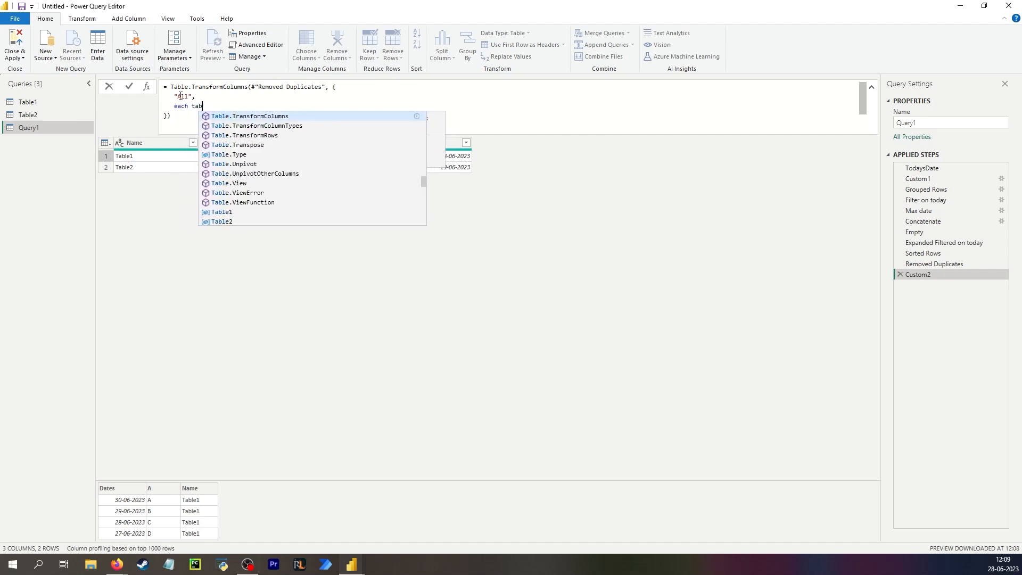
text(lesele)
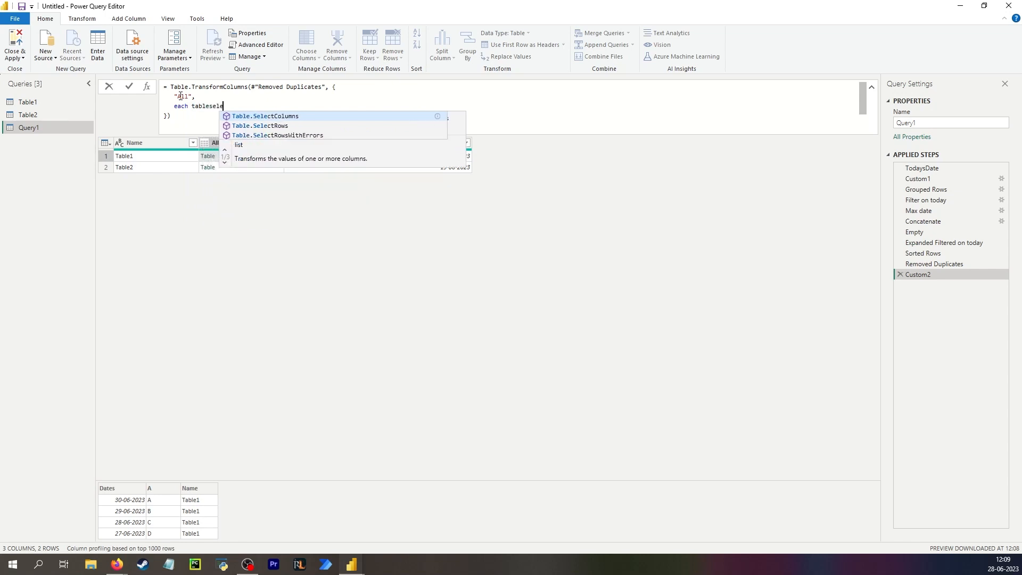
key(Down)
key(Tab)
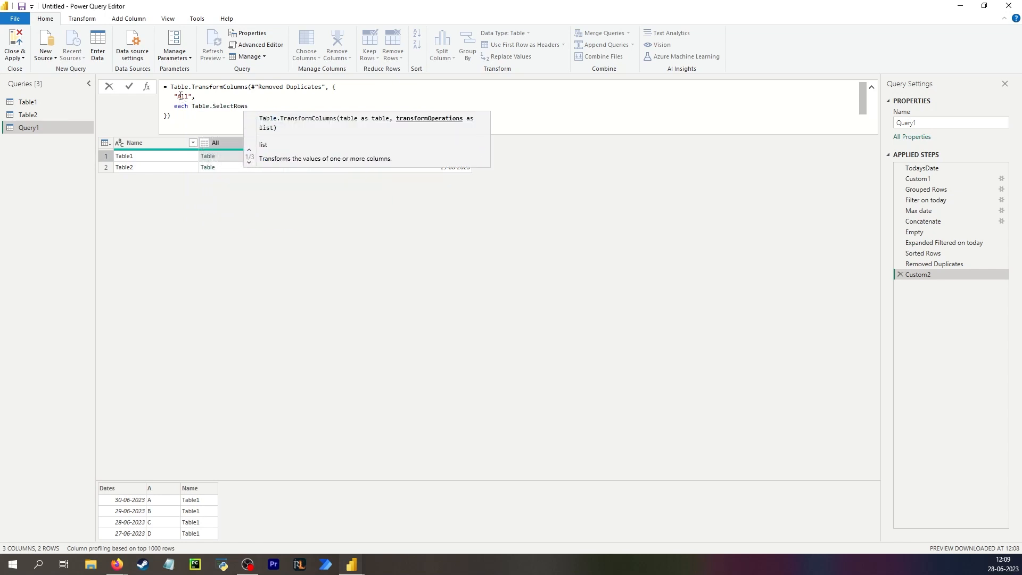
text((_)
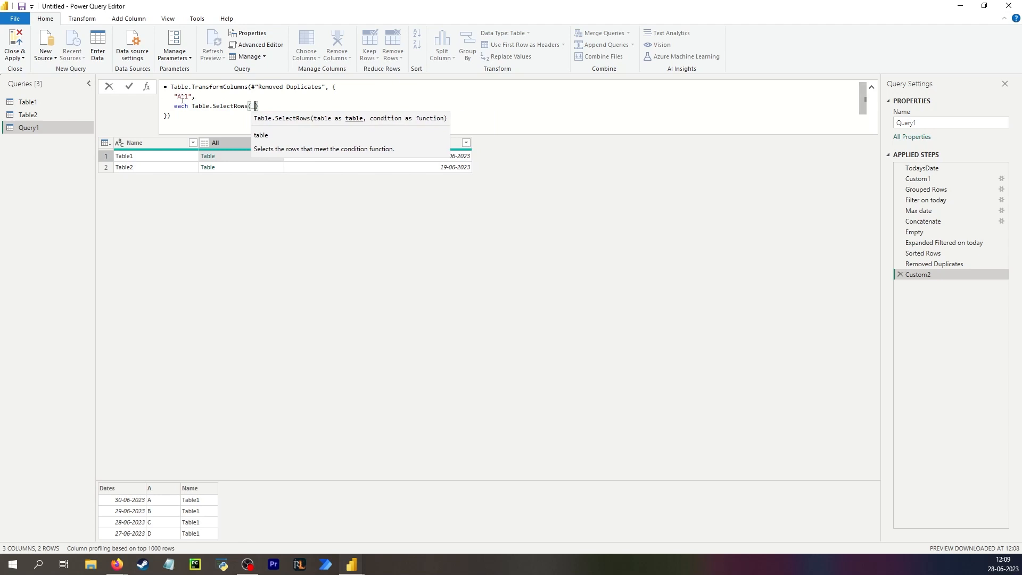
text(, each)
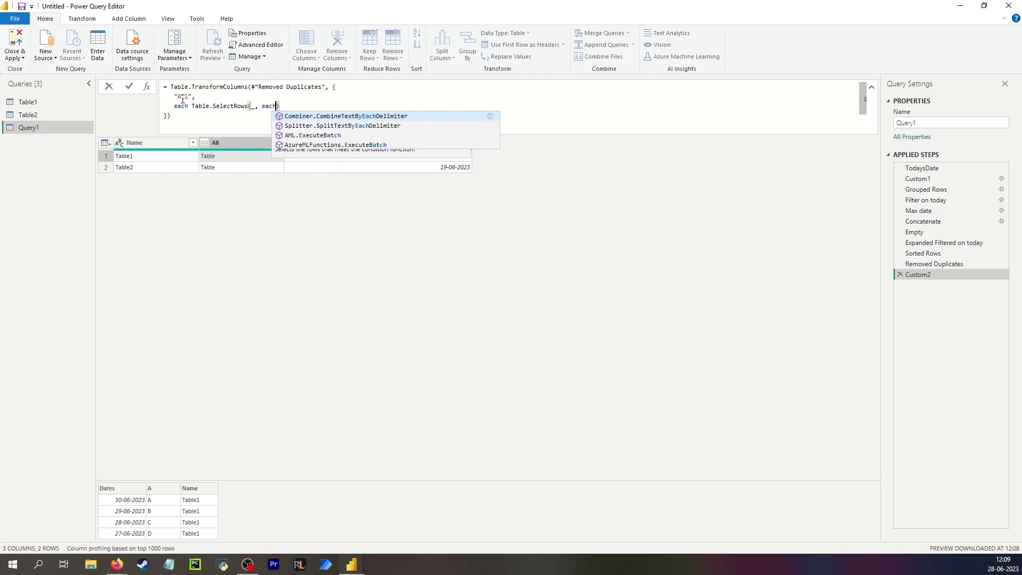
text( [)
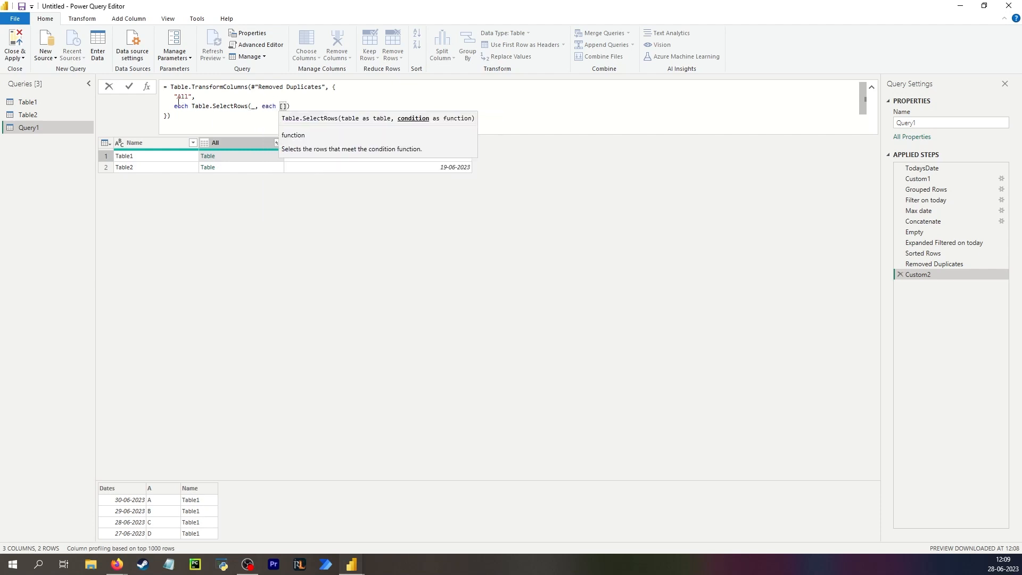
text(Dates)
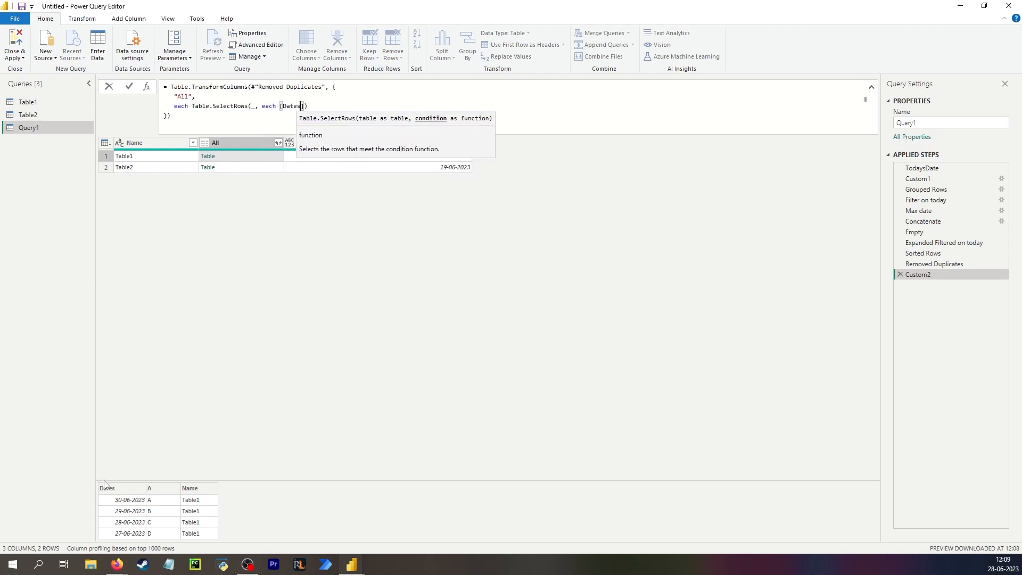
text(] <=)
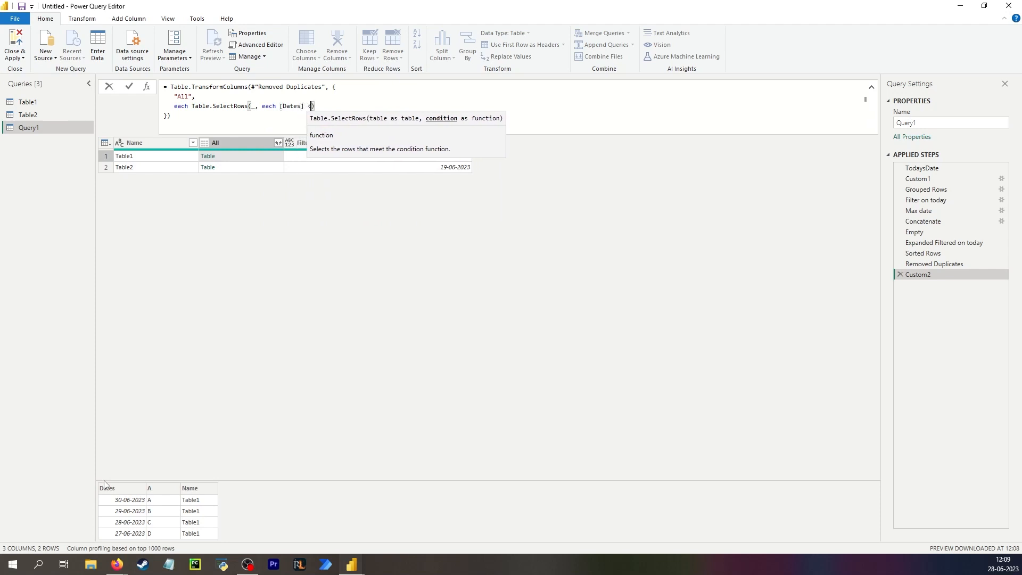
text( Toda)
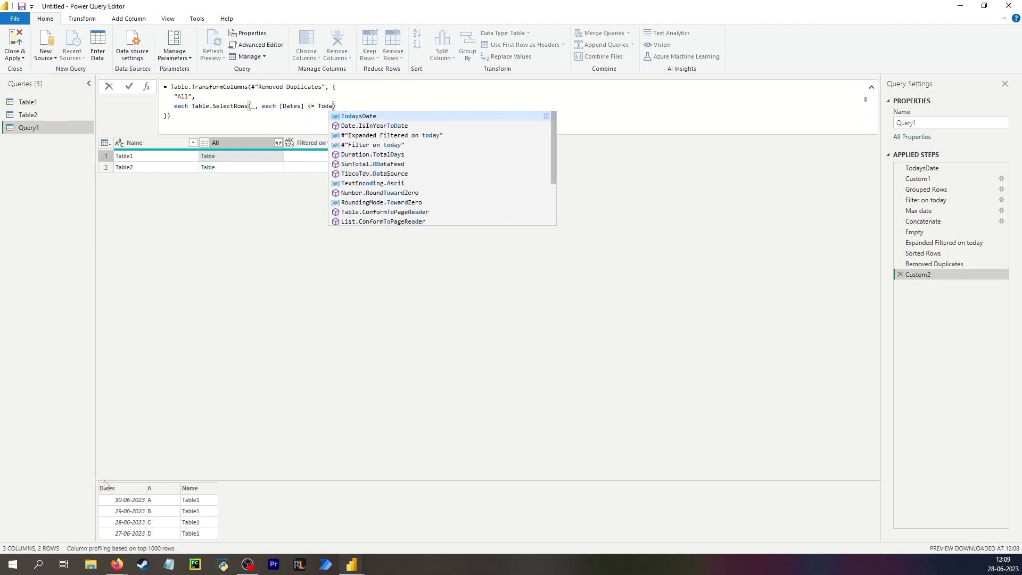
key(Tab)
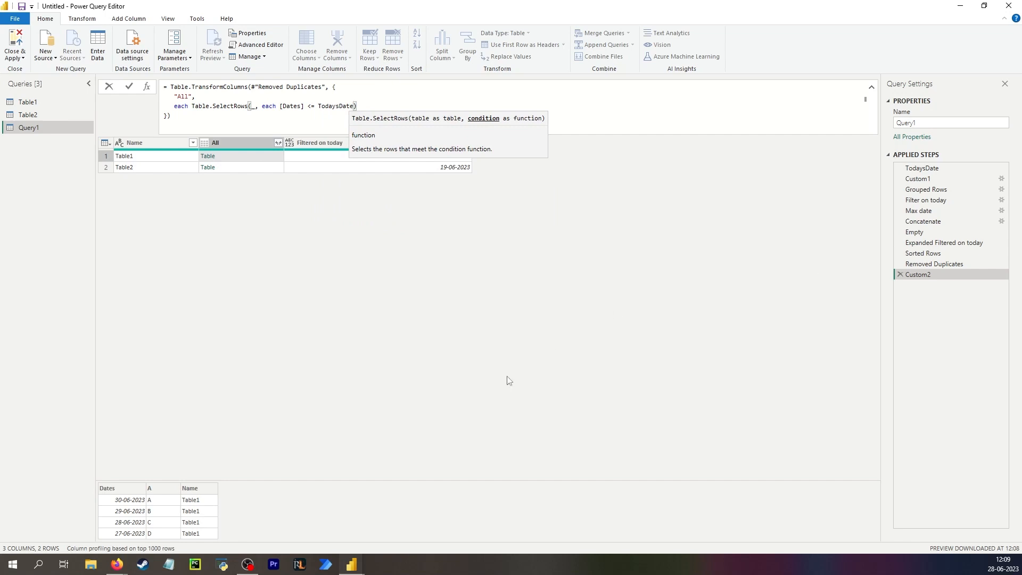
key(Return)
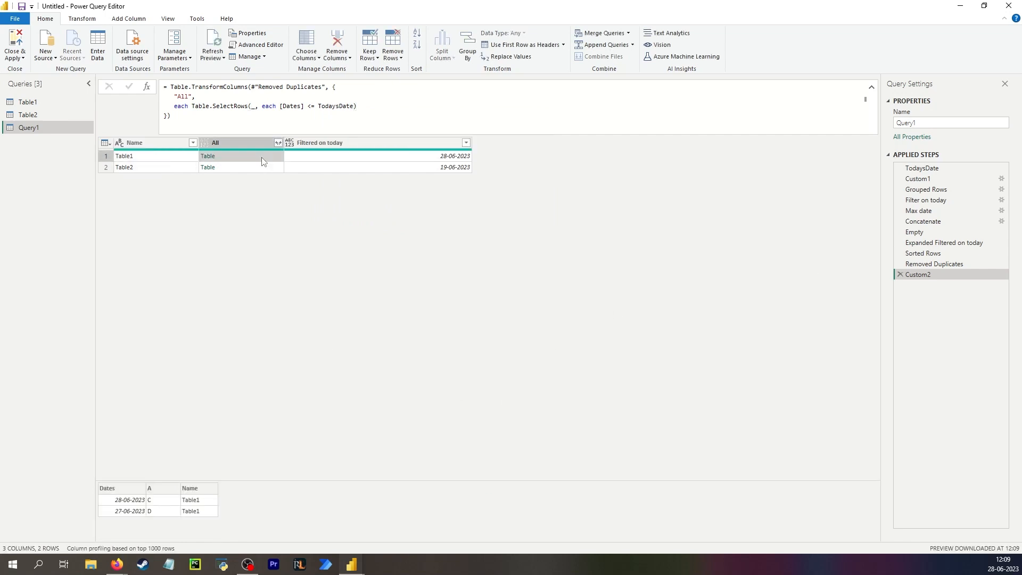
- Expand the All column's nested tables into Dates and A columns, leaving out Name
click(237, 167)
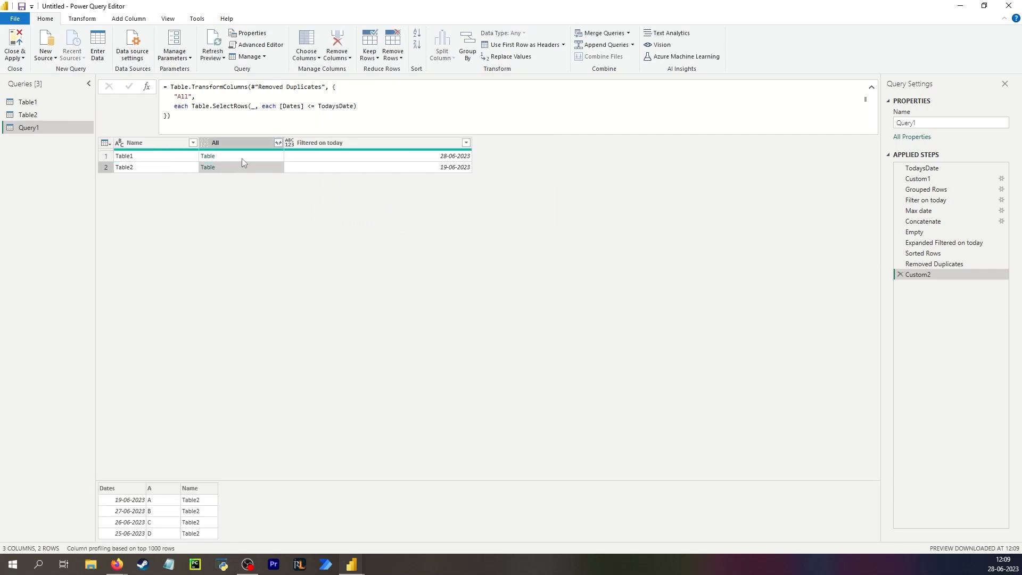
click(242, 158)
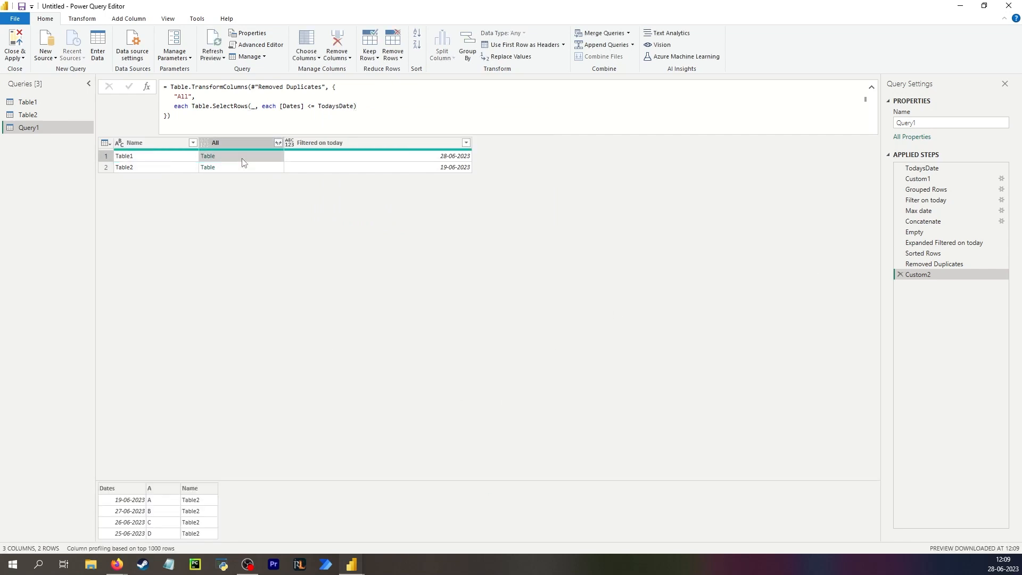
click(277, 142)
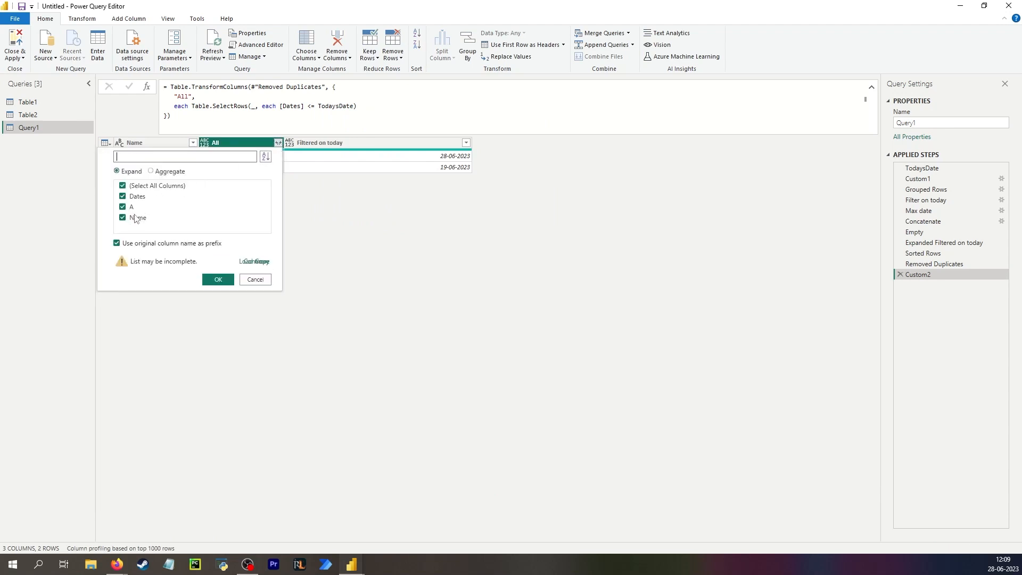
click(136, 218)
click(218, 279)
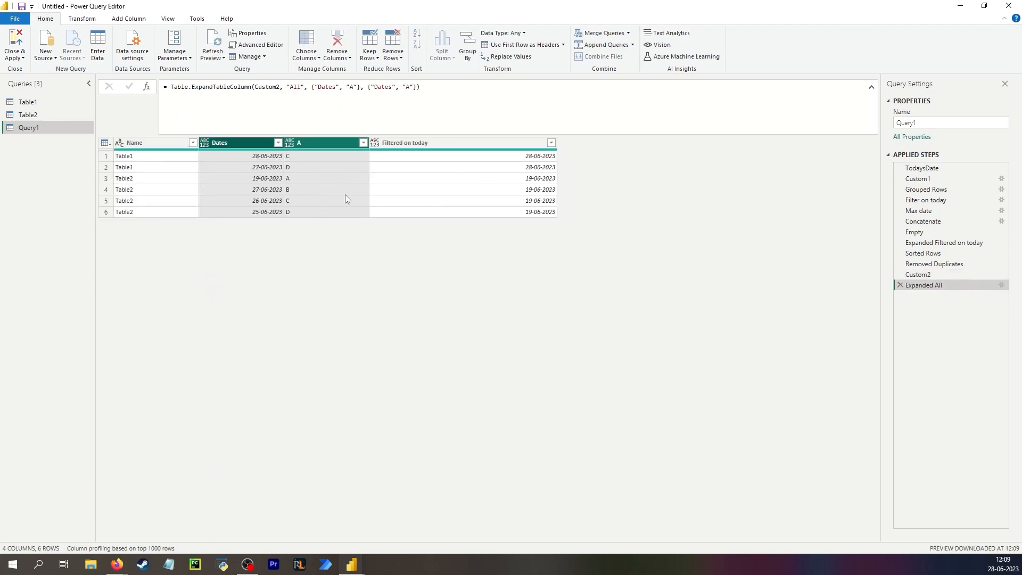
- Check the expanded A and date values, then view the table at the Sorted Rows step
click(234, 157)
click(342, 167)
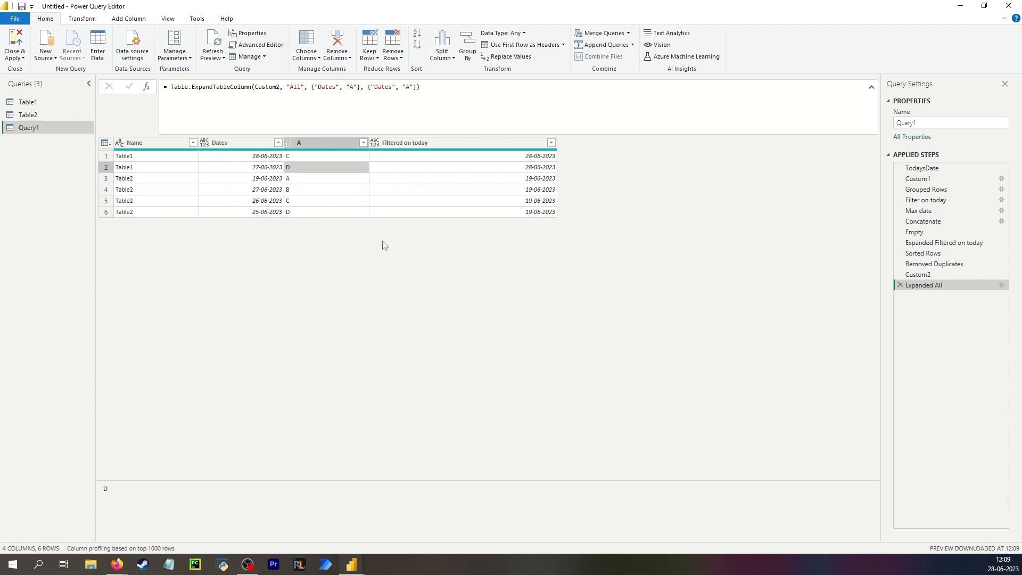
click(416, 158)
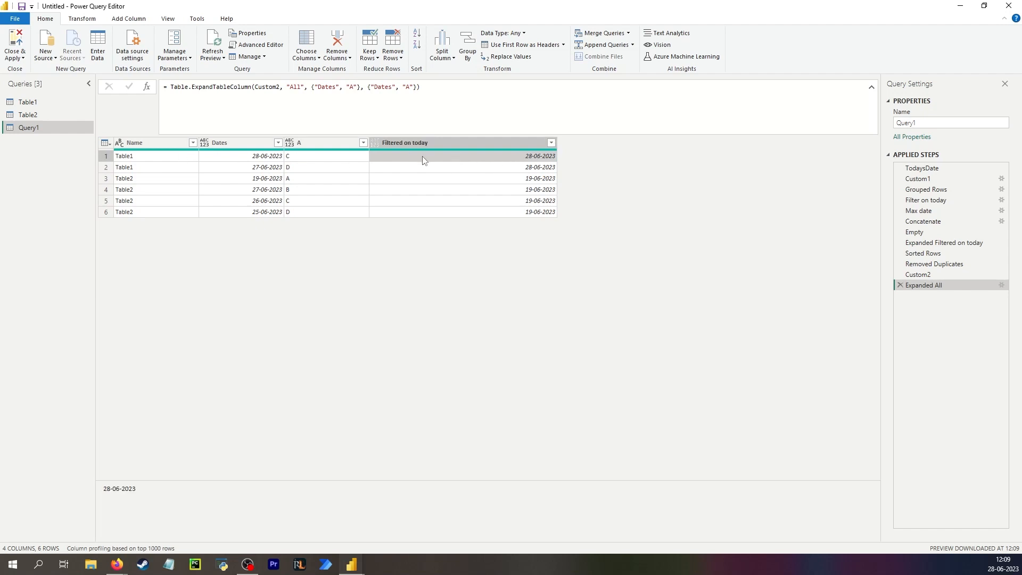
click(936, 254)
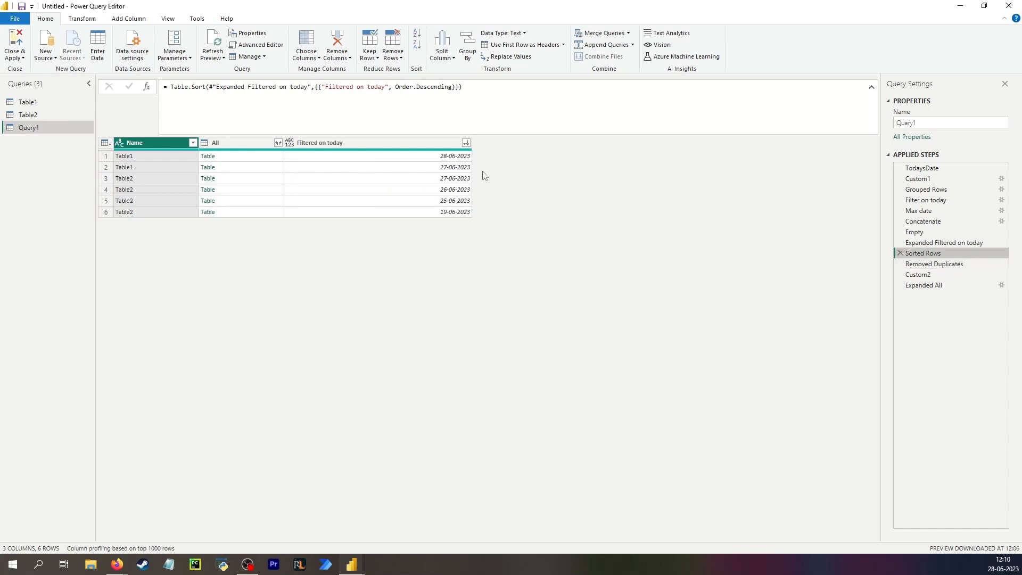
- Compare Removed Duplicates with Sorted Rows, checking the 19-06-2023 date in row 6
click(935, 264)
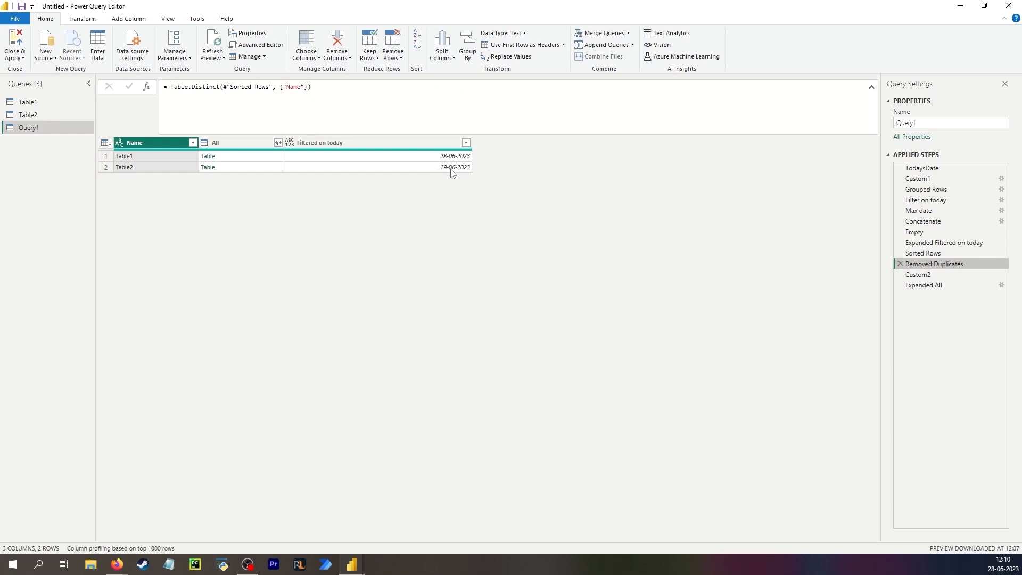
click(932, 254)
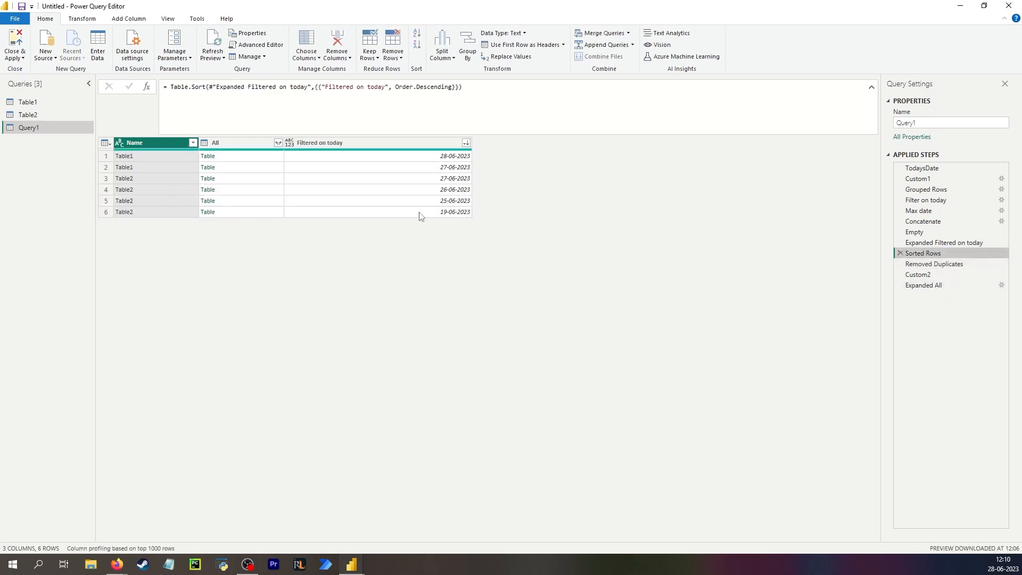
click(404, 213)
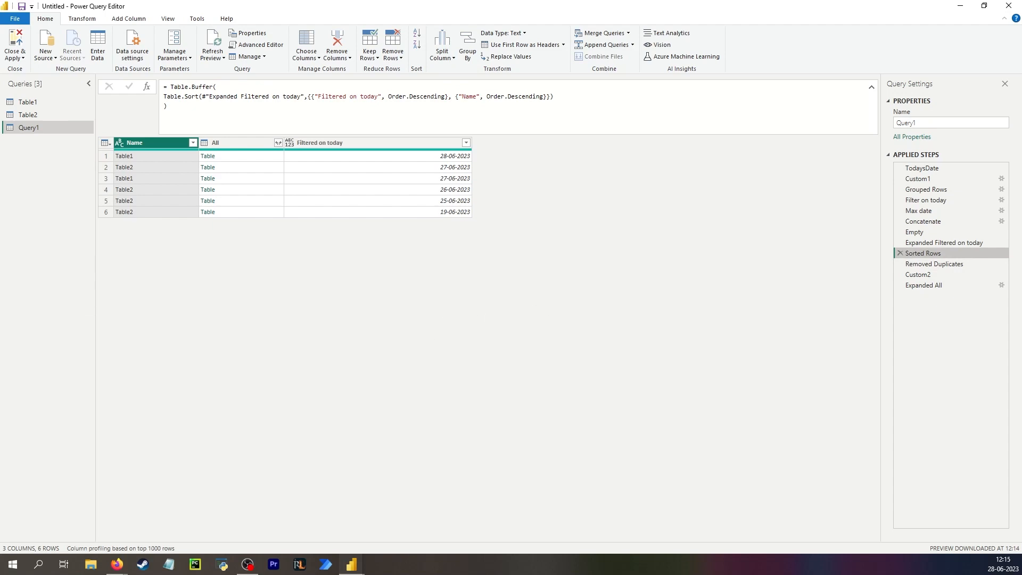
drag(0, 151, 321, 67)
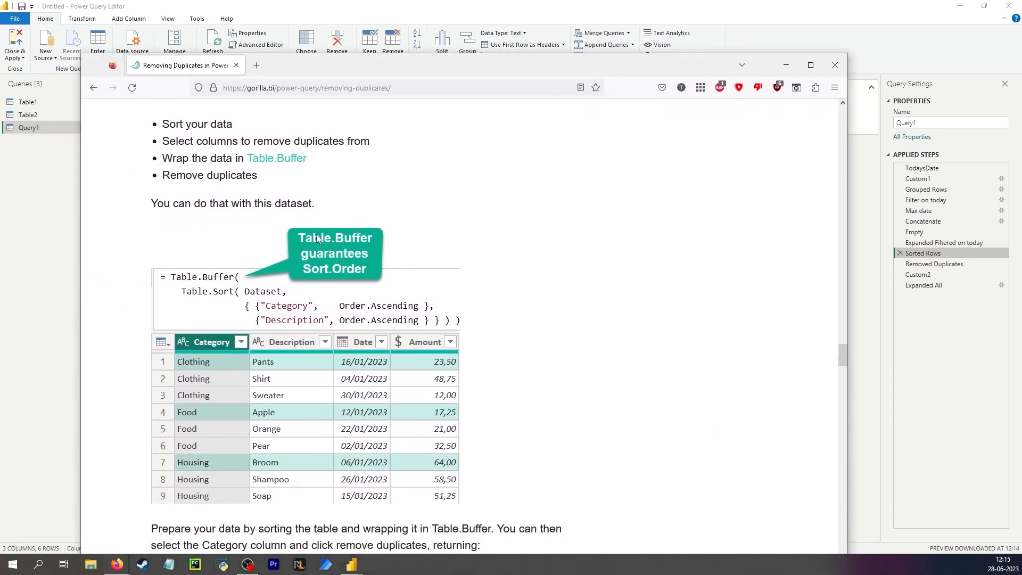
drag(355, 61, 336, 233)
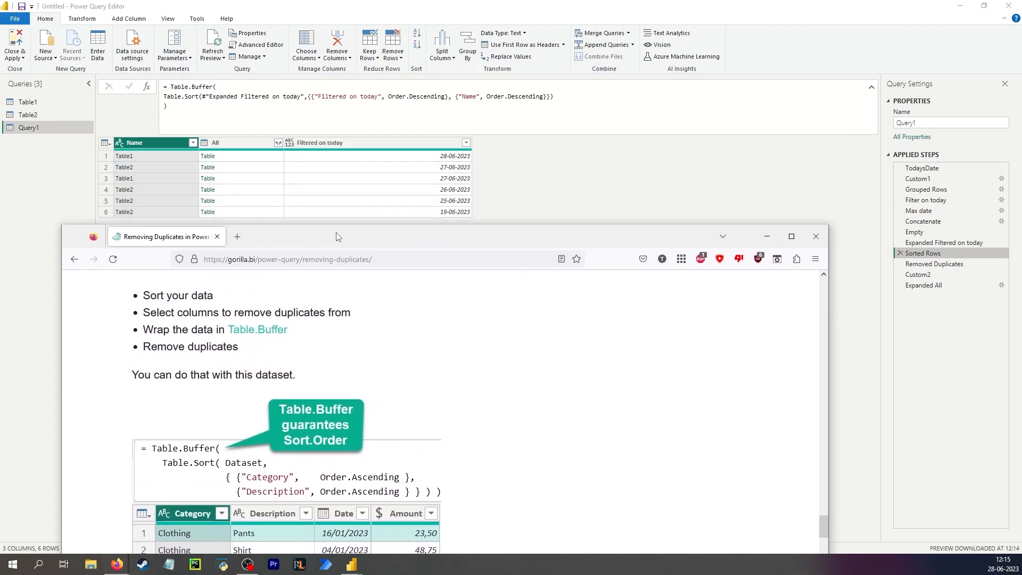
click(950, 253)
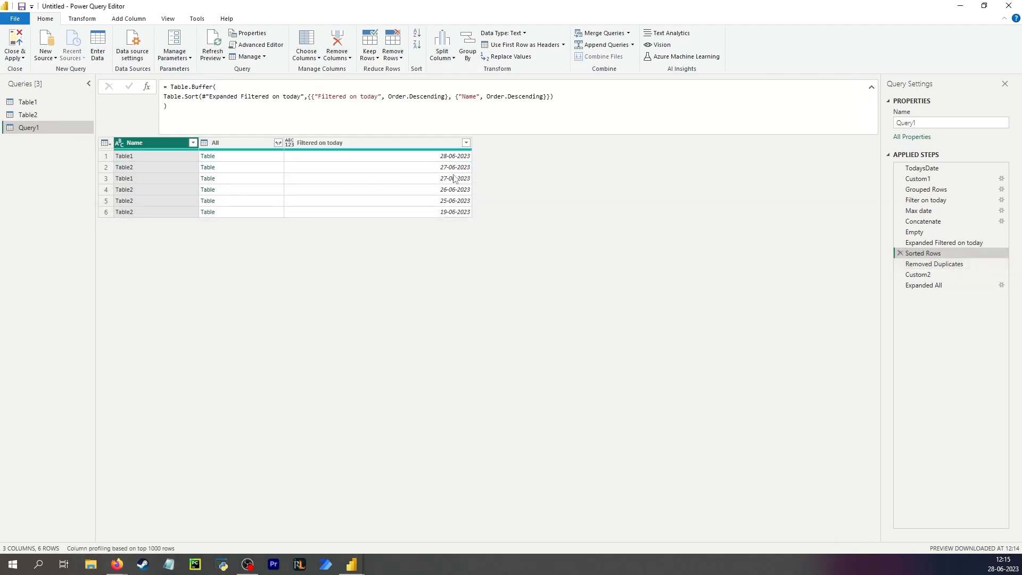
click(125, 169)
click(439, 170)
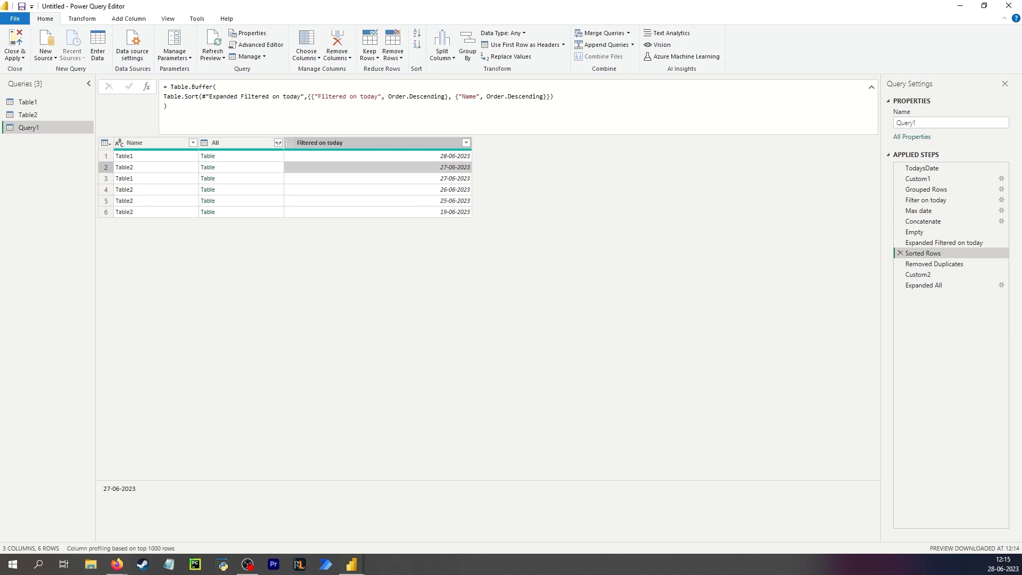
key(alt+Tab)
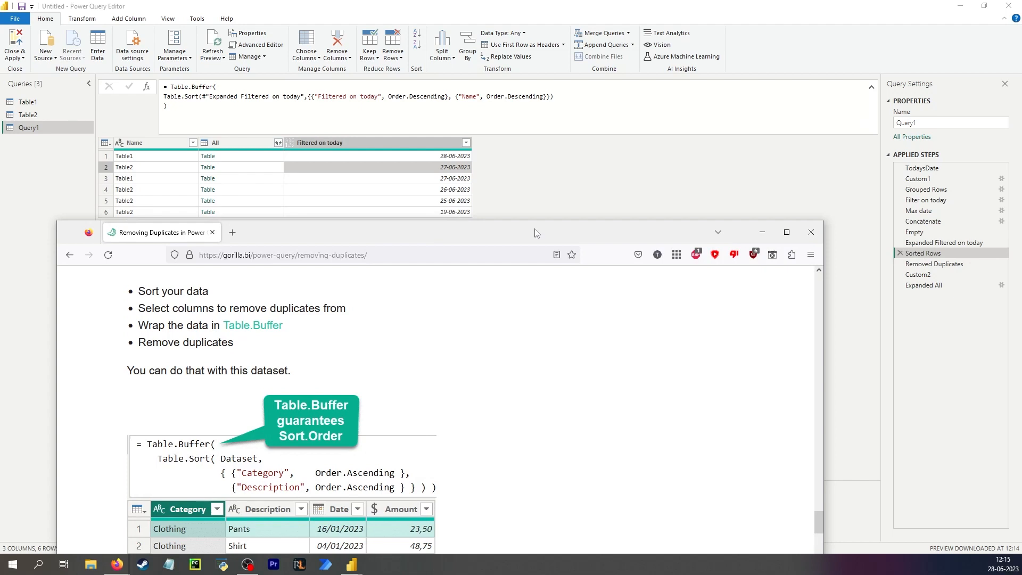
click(555, 173)
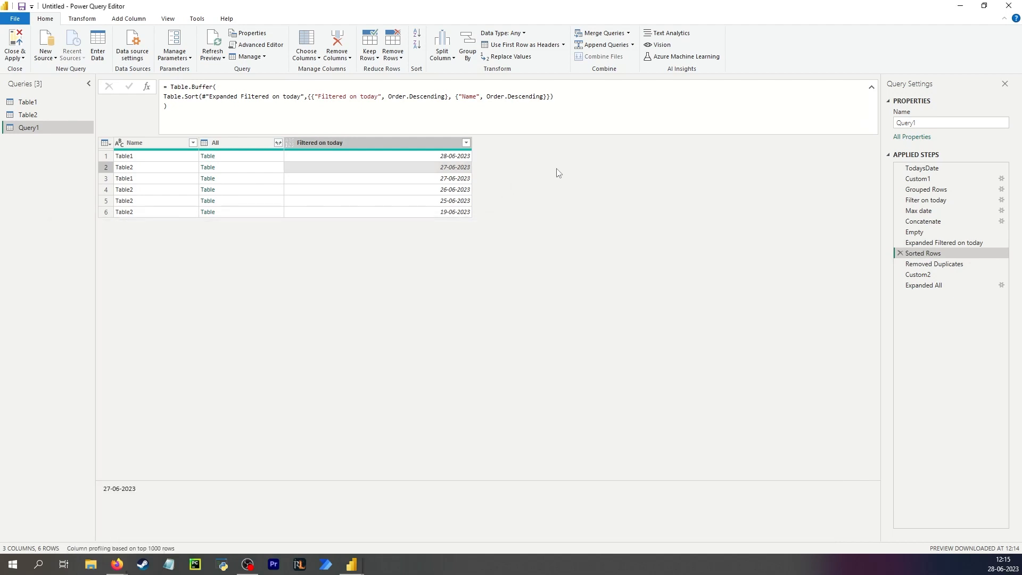
key(alt+Tab)
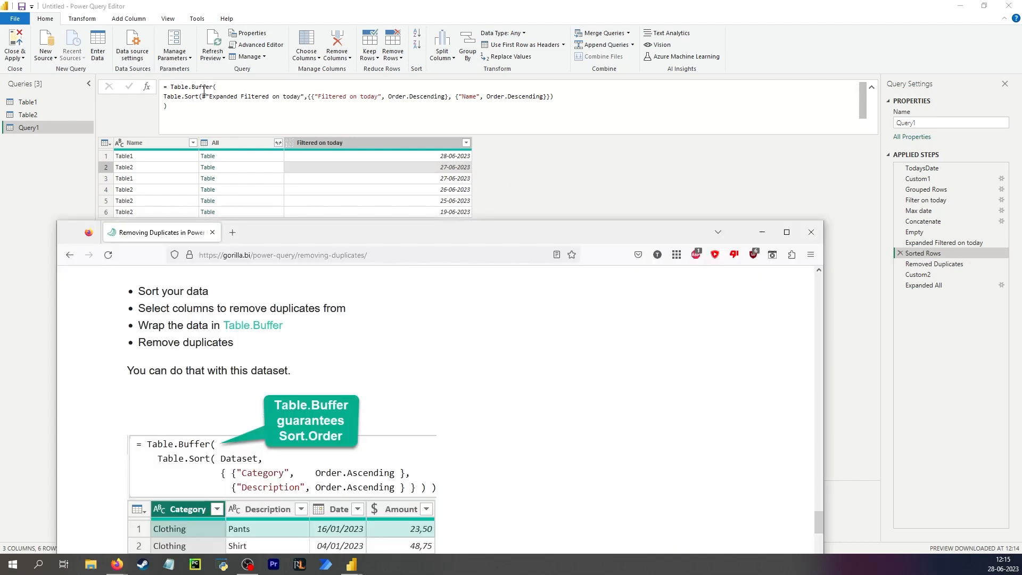
scroll(440, 329, down, 5)
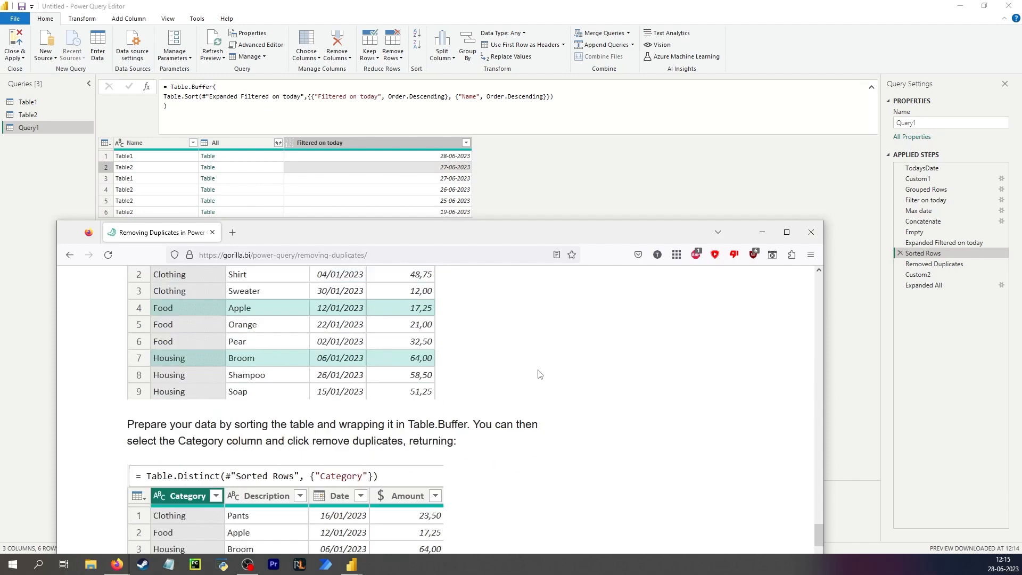
scroll(543, 372, down, 2)
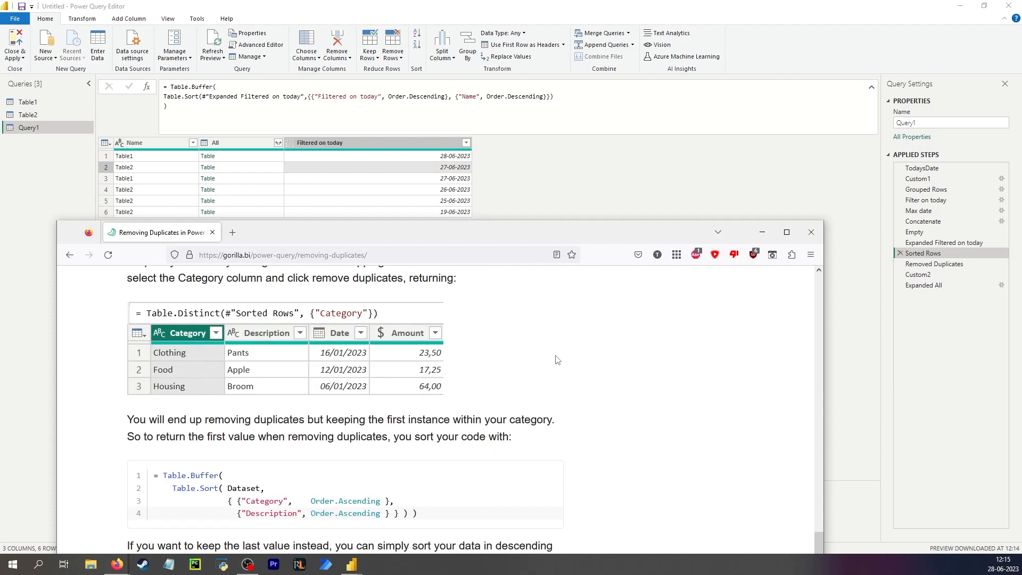
scroll(557, 360, down, 2)
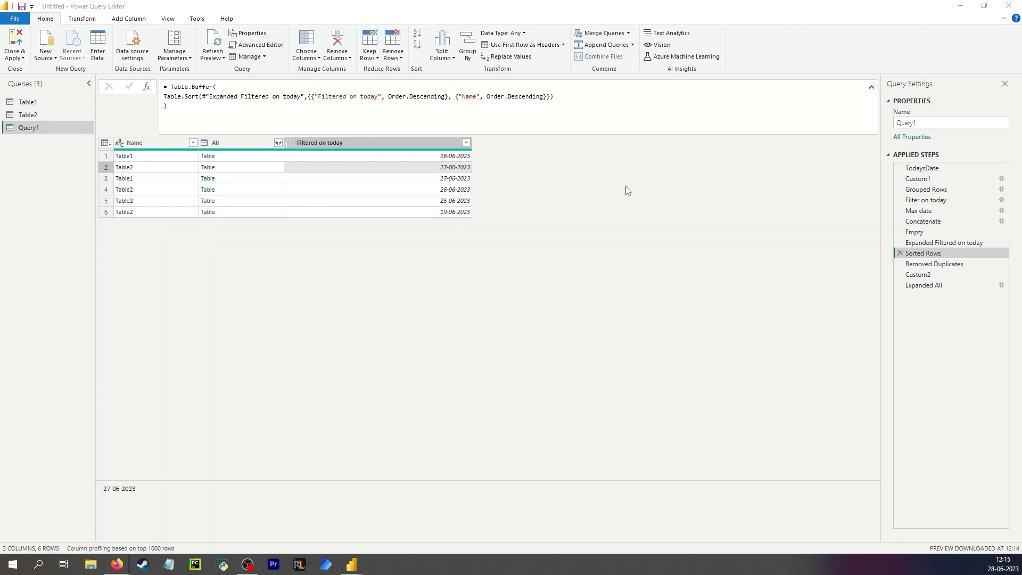
click(627, 190)
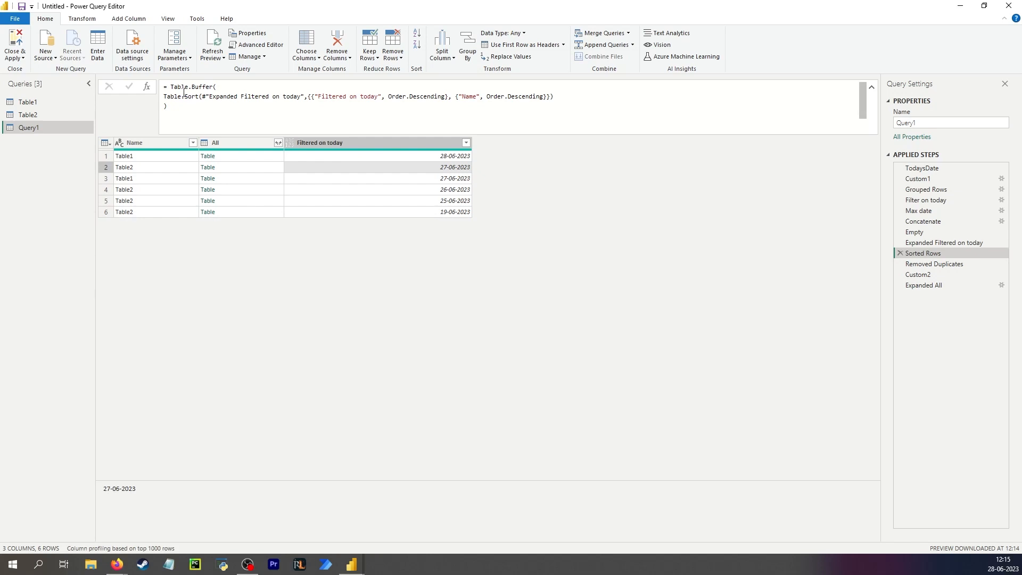
- Verify Removed Duplicates keeps 28-06-2023 for Table1 and 27-06-2023 for Table2, then view Expanded All
click(957, 268)
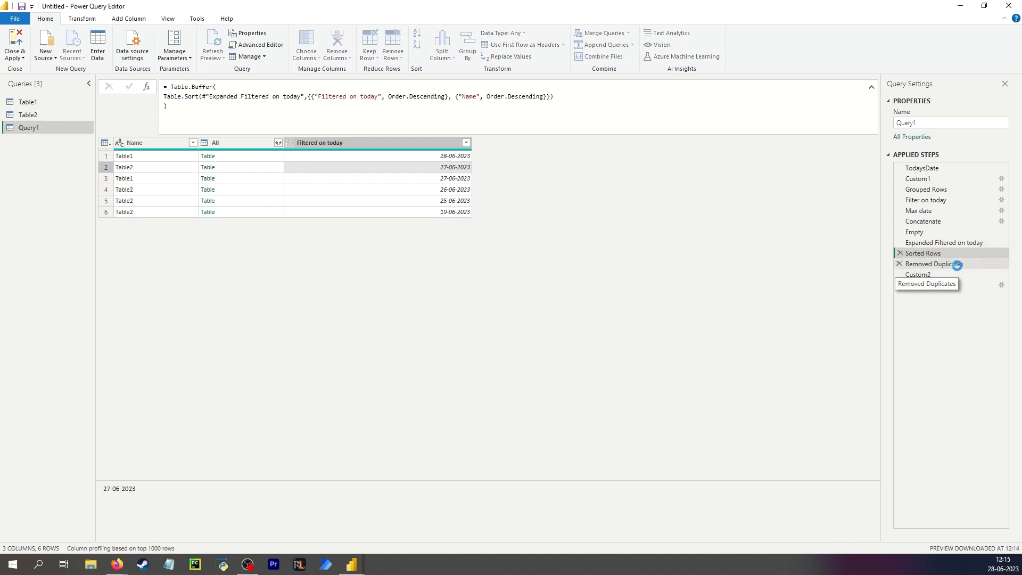
click(432, 160)
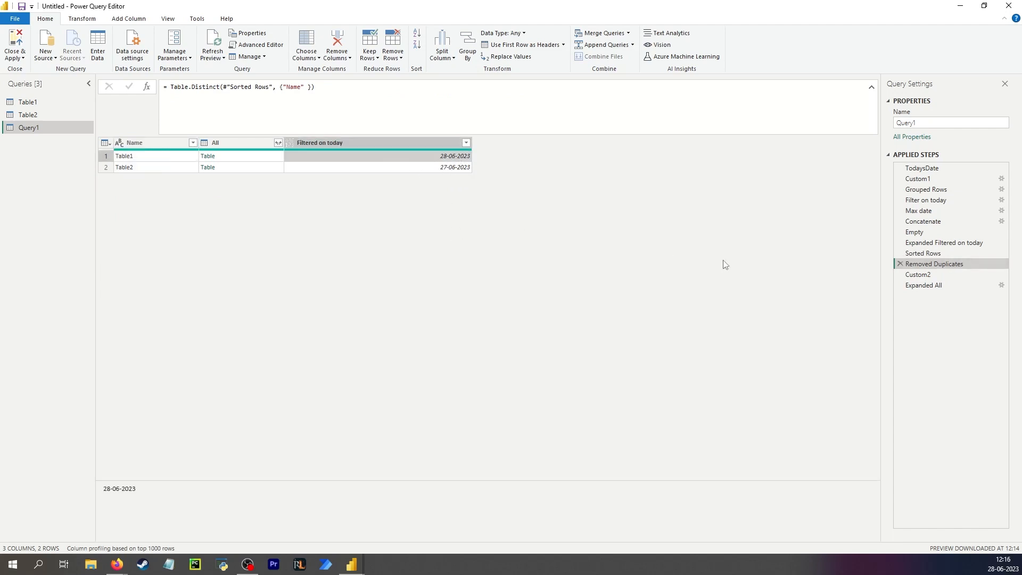
click(947, 285)
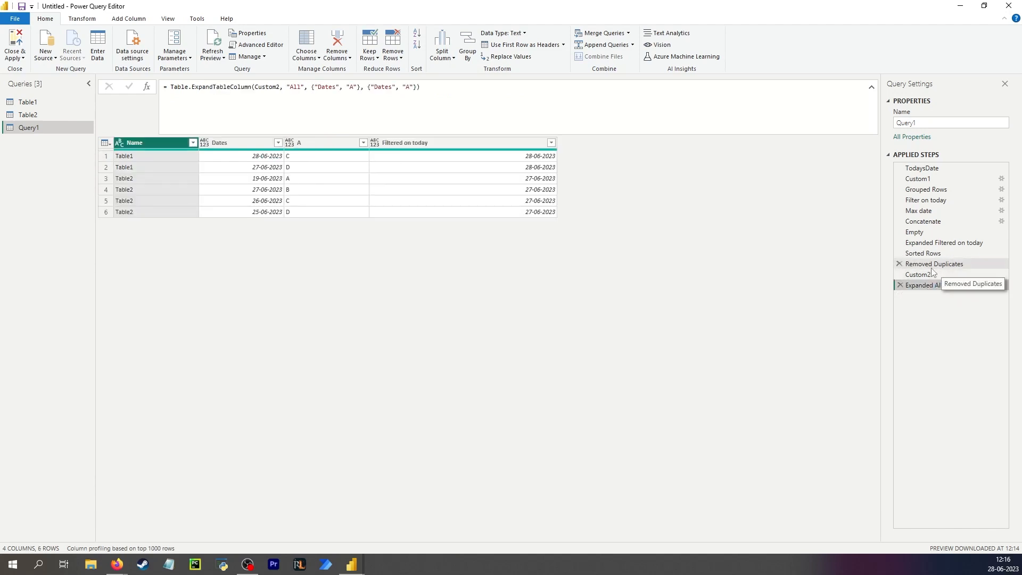